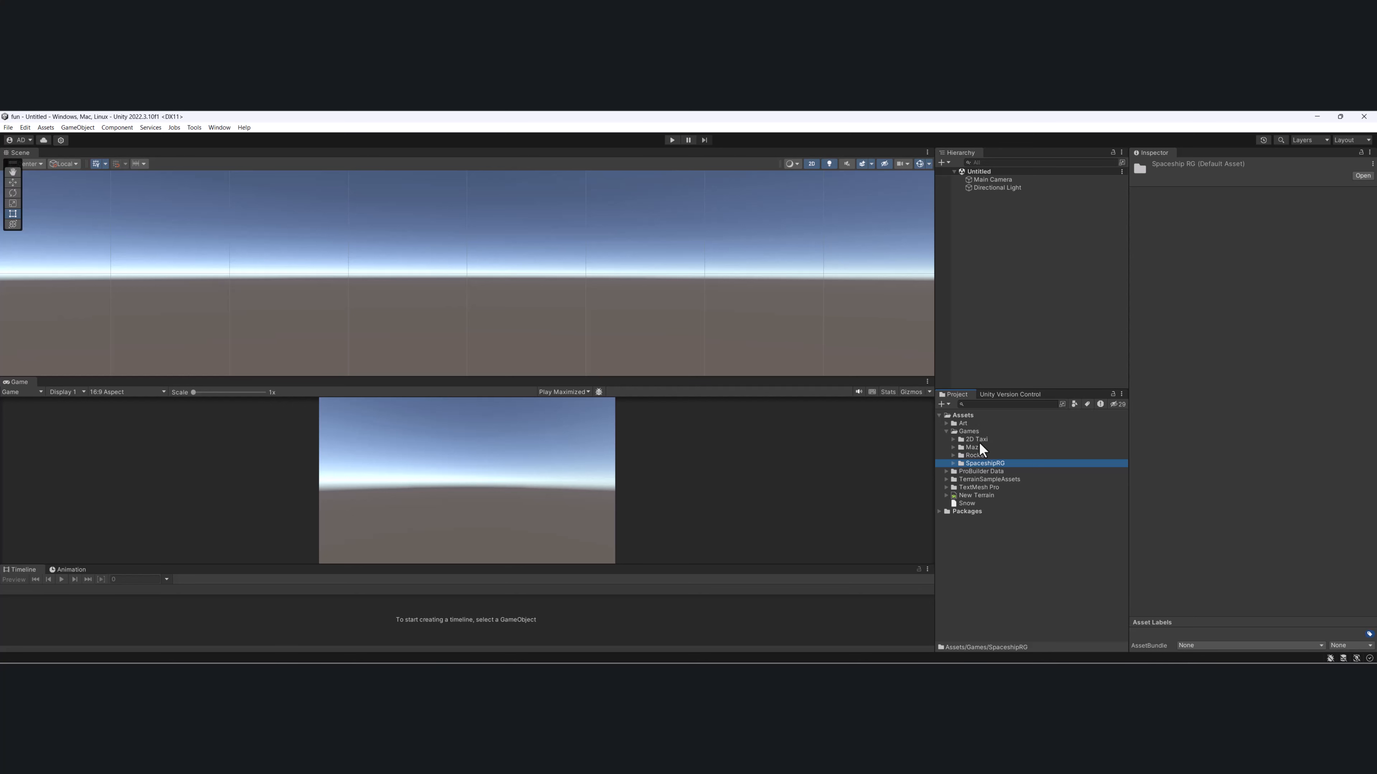
- Create a new folder named 2D inside the Games folder
{"action": "left_click", "coordinate": [946, 432]}
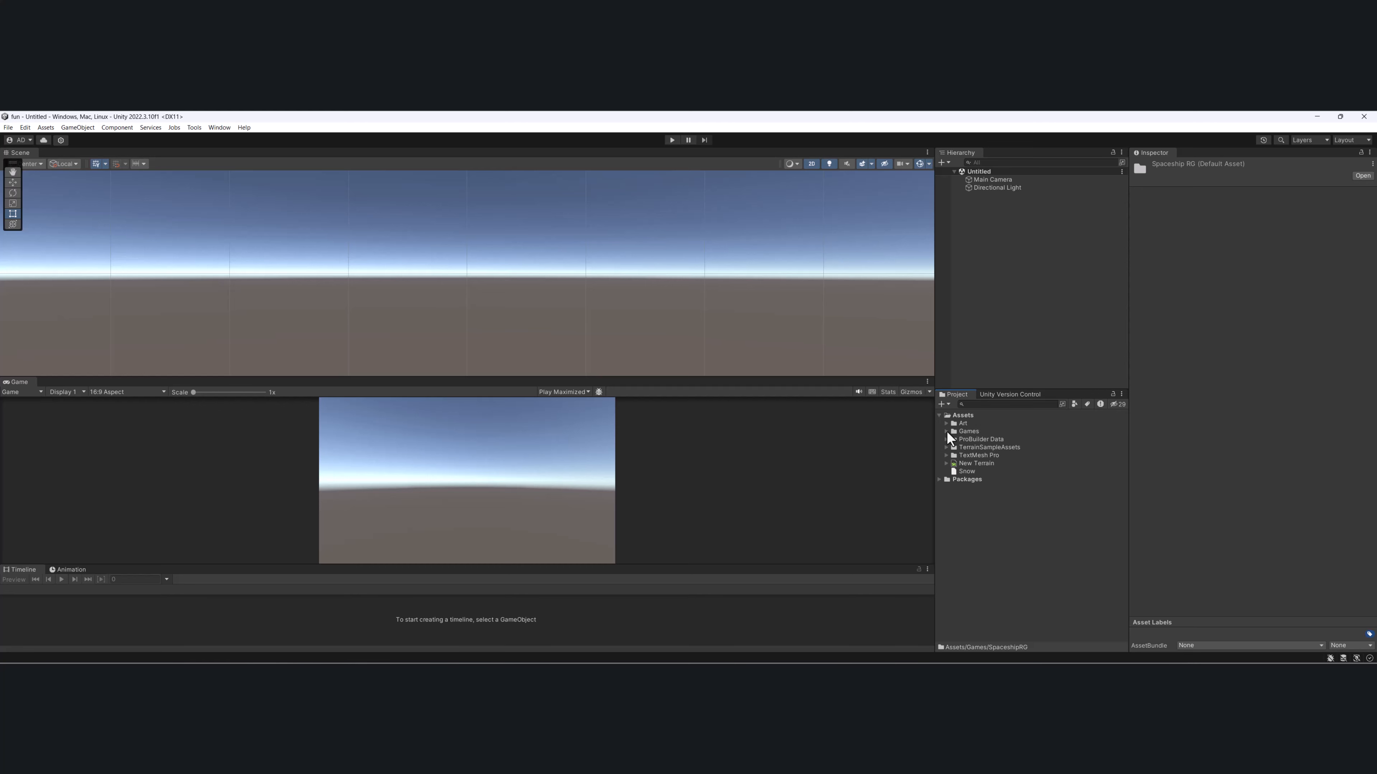
{"action": "left_click", "coordinate": [946, 433]}
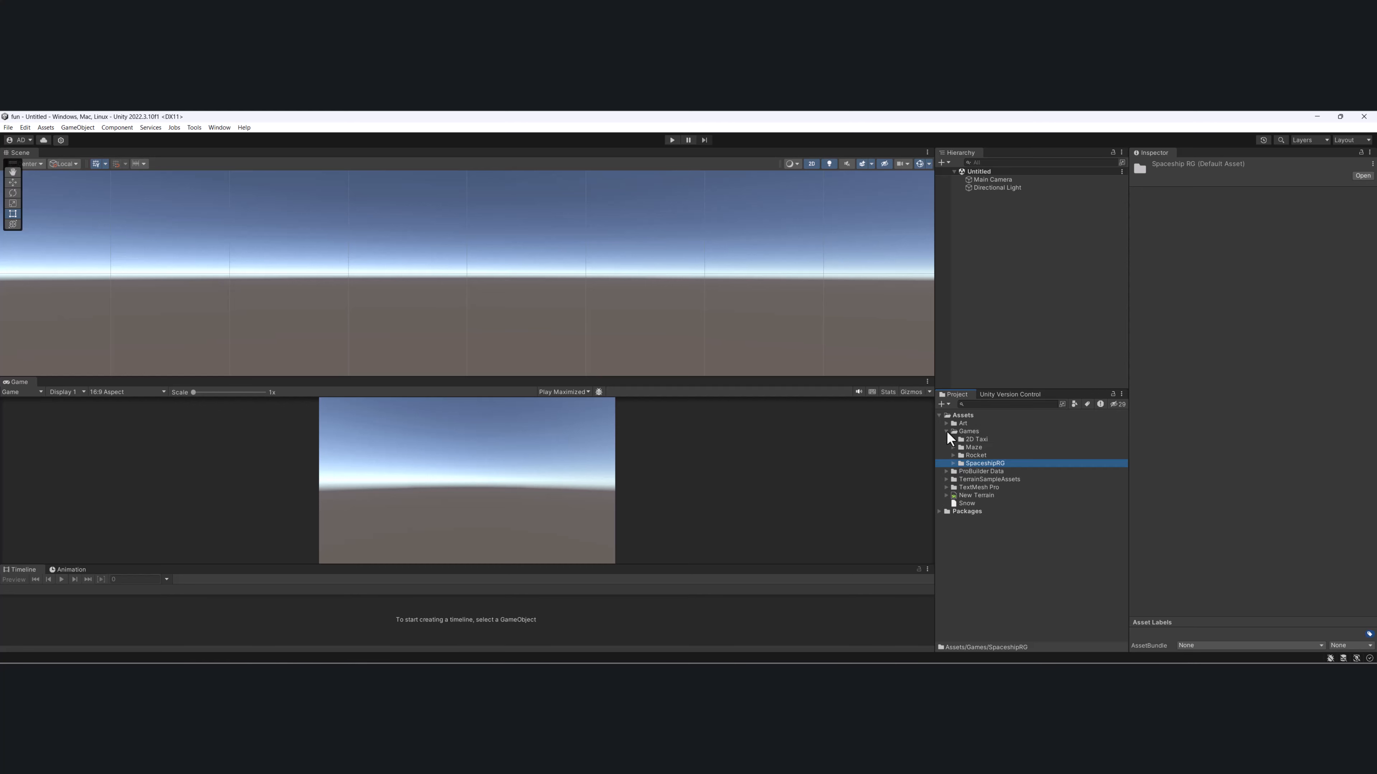
{"action": "right_click", "coordinate": [966, 434]}
{"action": "mouse_move", "coordinate": [1019, 156]}
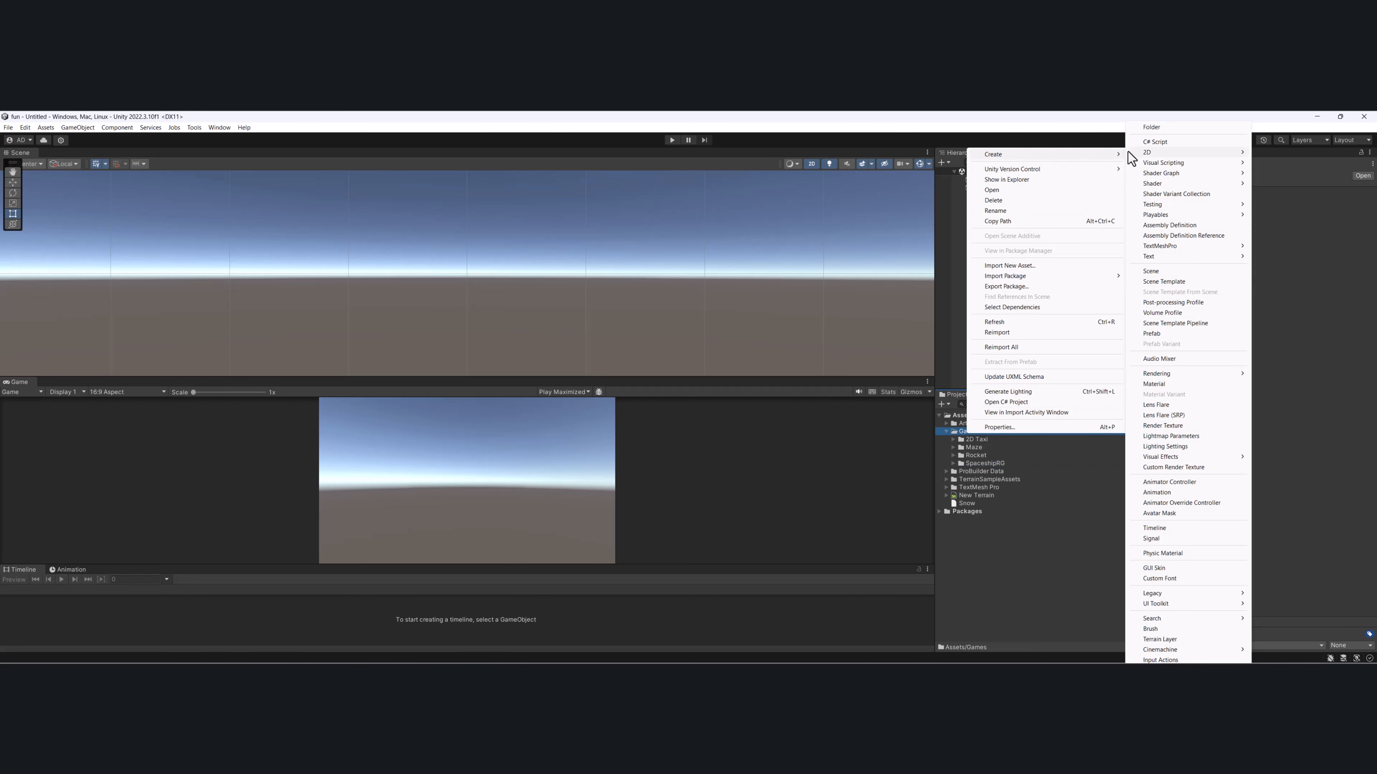
{"action": "left_click", "coordinate": [1157, 129]}
{"action": "type", "text": "2D"}
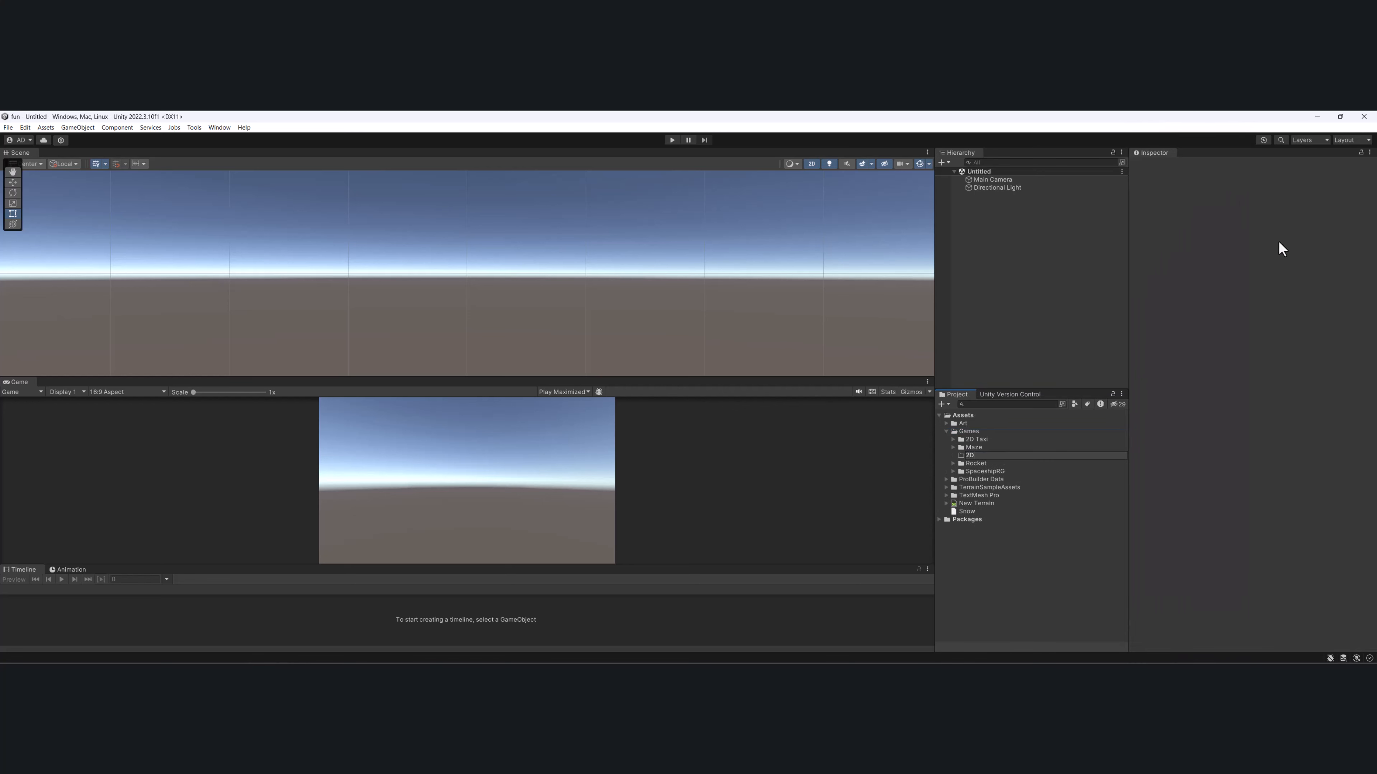
{"action": "key", "text": "Return"}
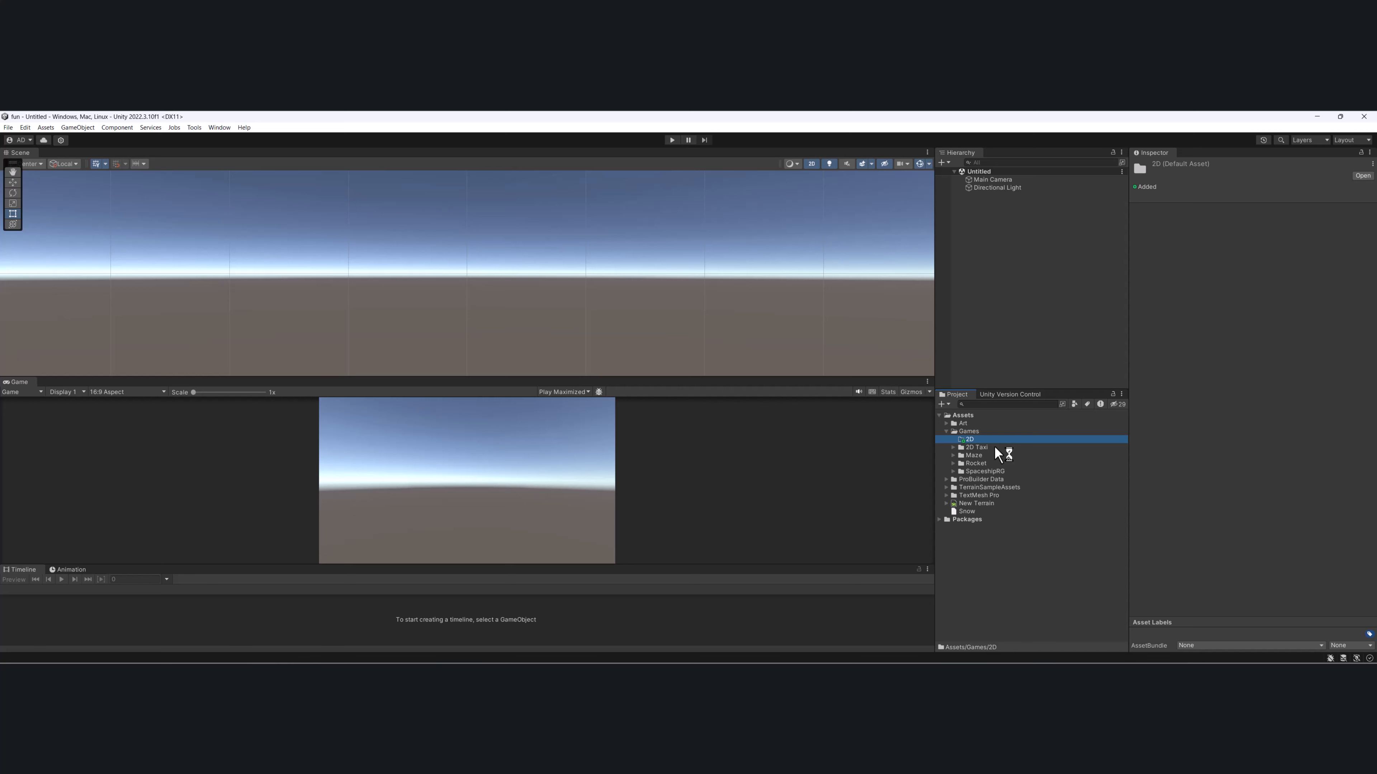
- Move the 2D Taxi folder into the new 2D folder and expand 2D to show its contents
{"action": "left_click", "coordinate": [980, 448]}
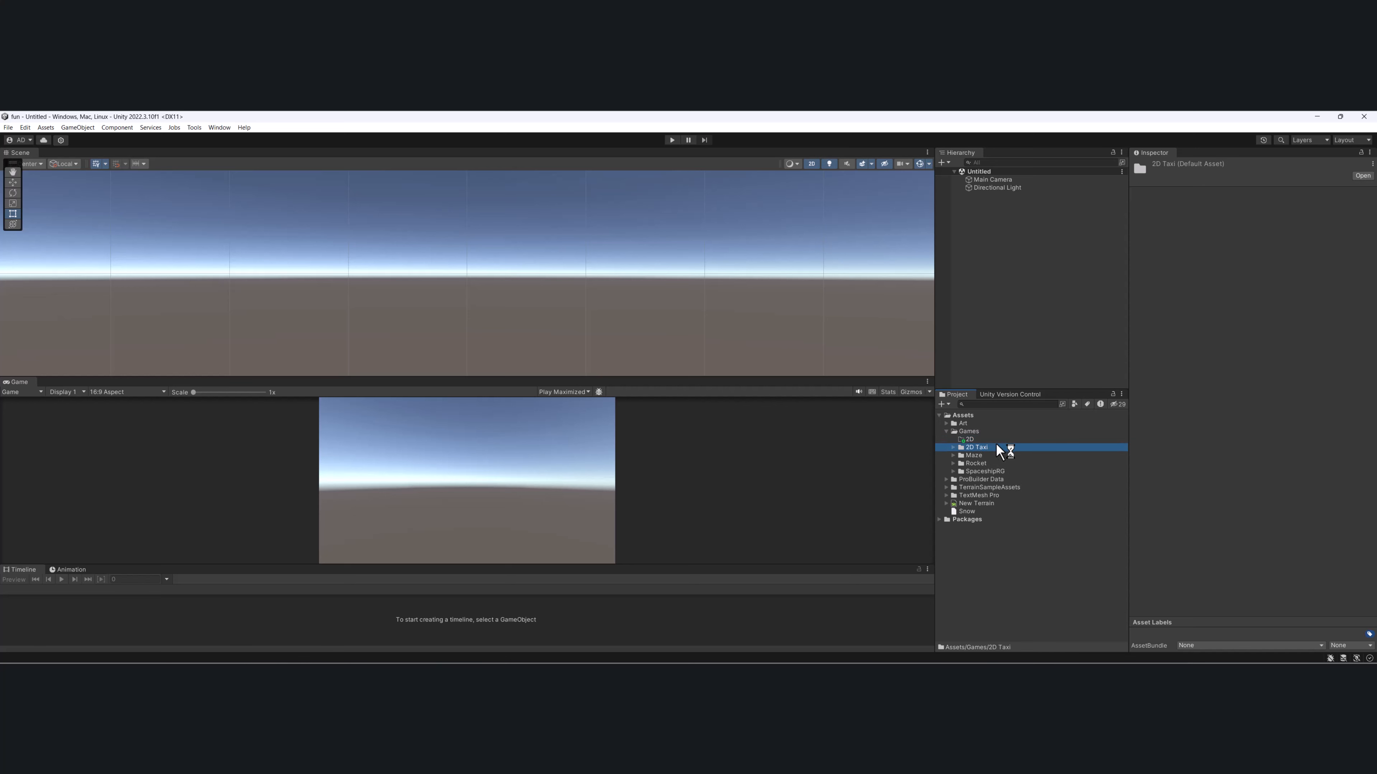
{"action": "left_click_drag", "start_coordinate": [983, 449], "coordinate": [993, 441]}
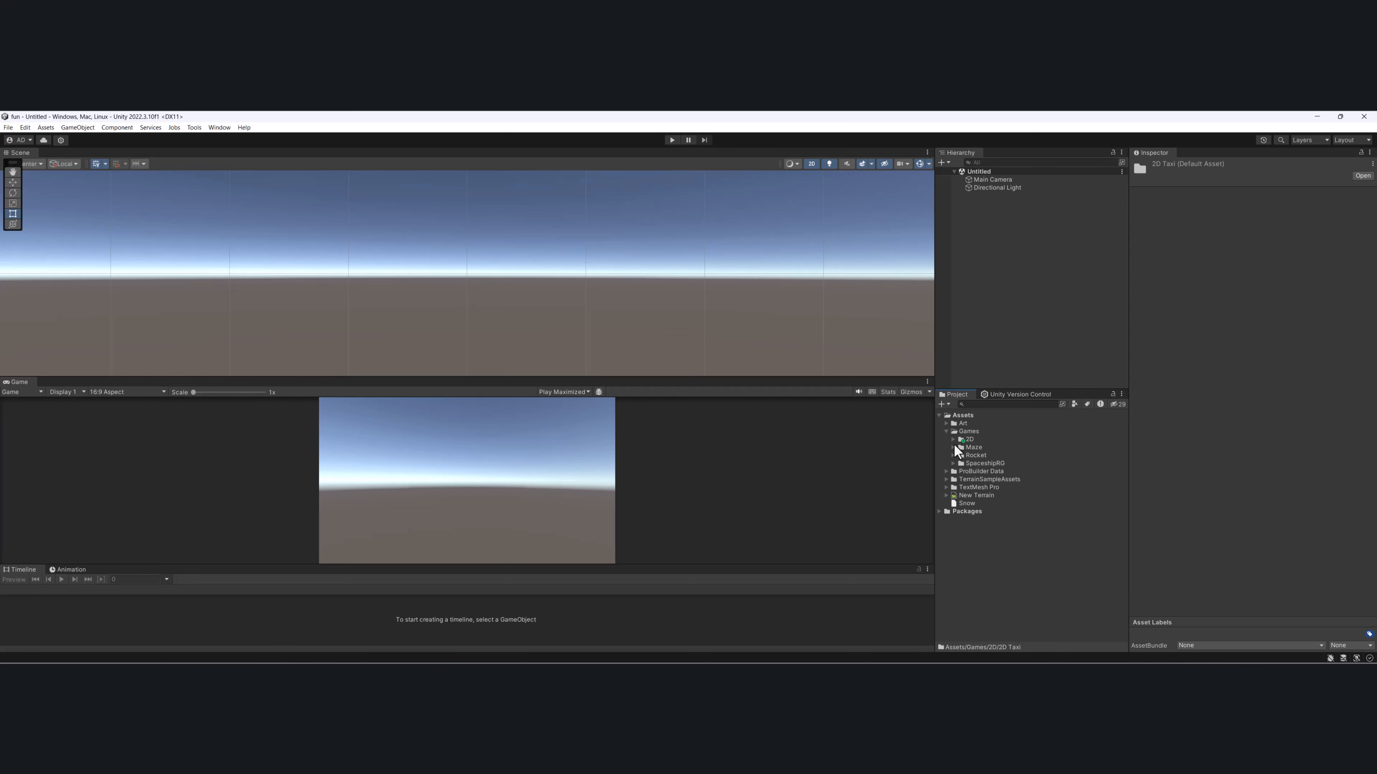
{"action": "left_click", "coordinate": [952, 440]}
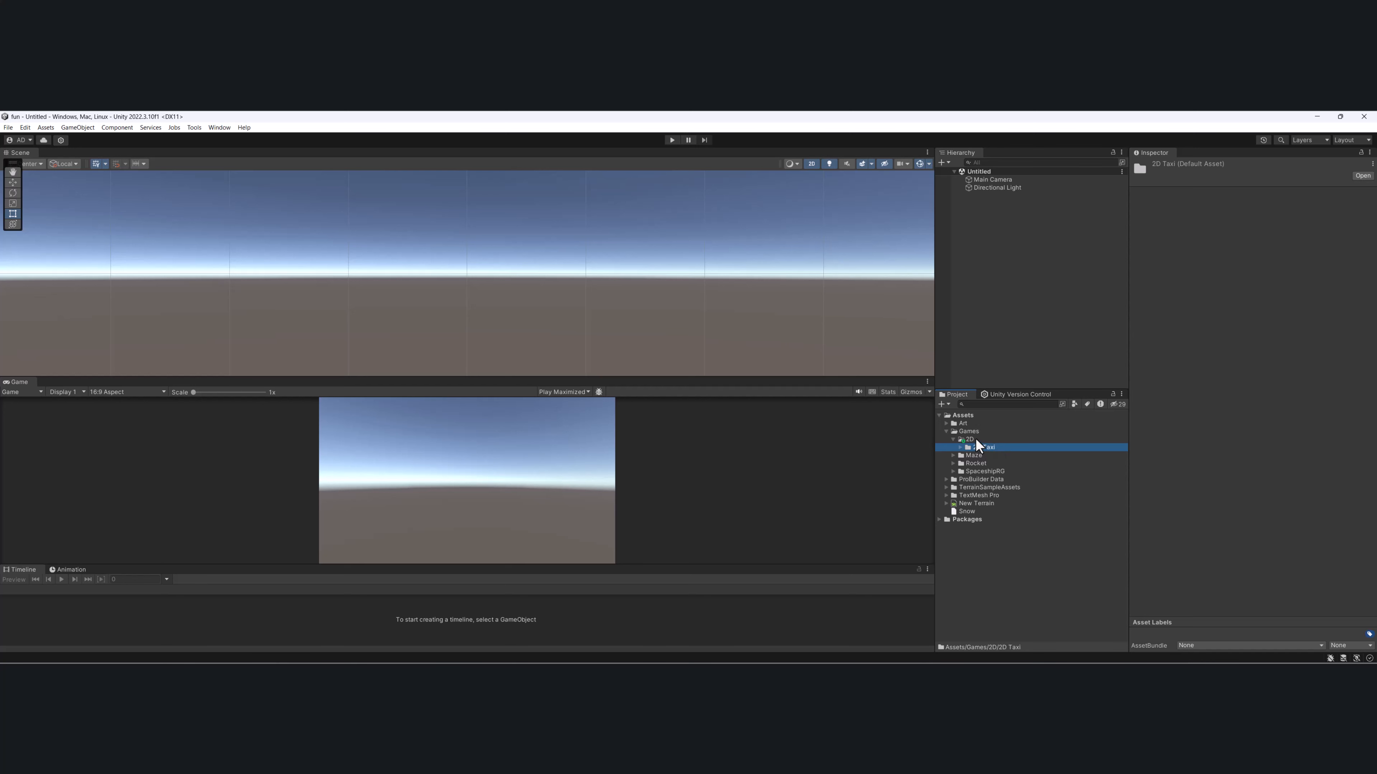
- Create a subfolder named 2D Skater inside the Games/2D folder
{"action": "right_click", "coordinate": [976, 439]}
{"action": "mouse_move", "coordinate": [1022, 160]}
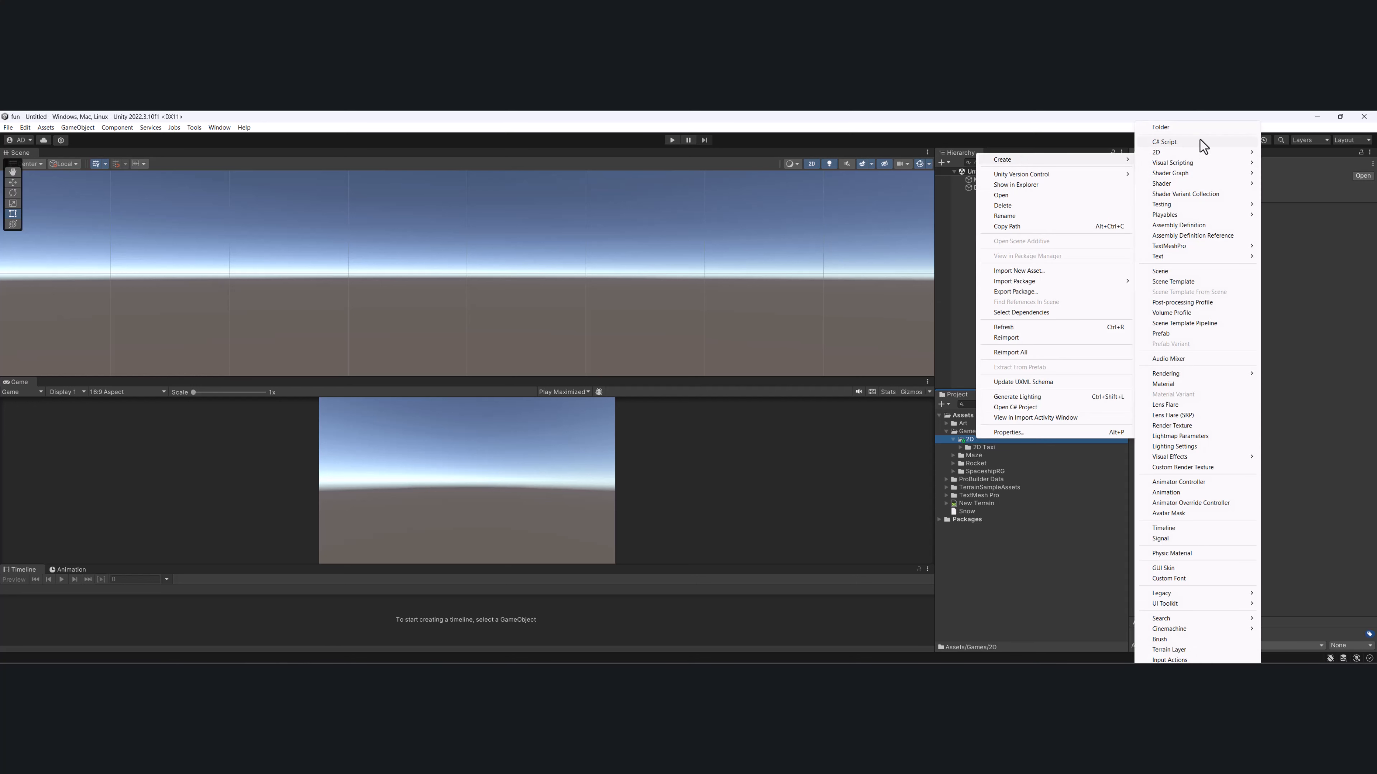
{"action": "left_click", "coordinate": [1177, 131]}
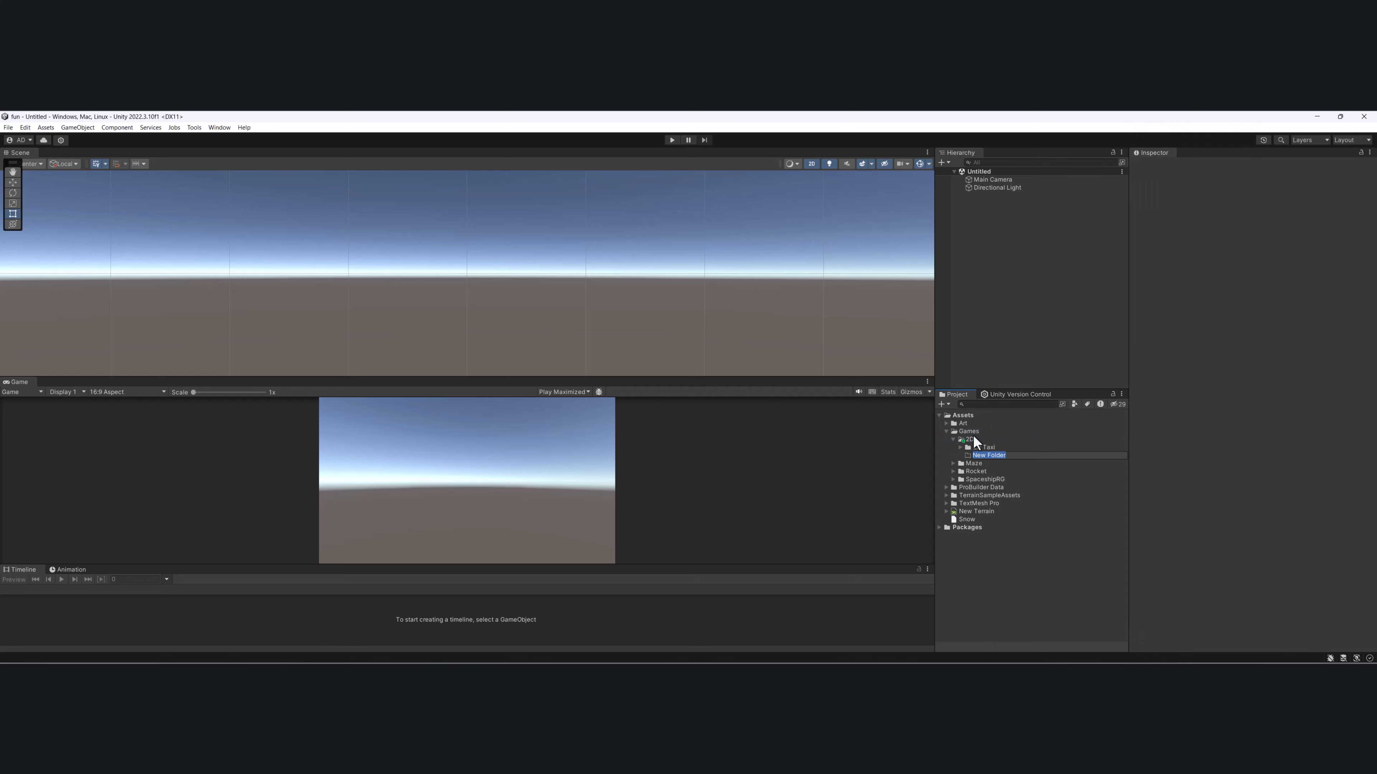
{"action": "type", "text": "2D Skater"}
{"action": "key", "text": "Return"}
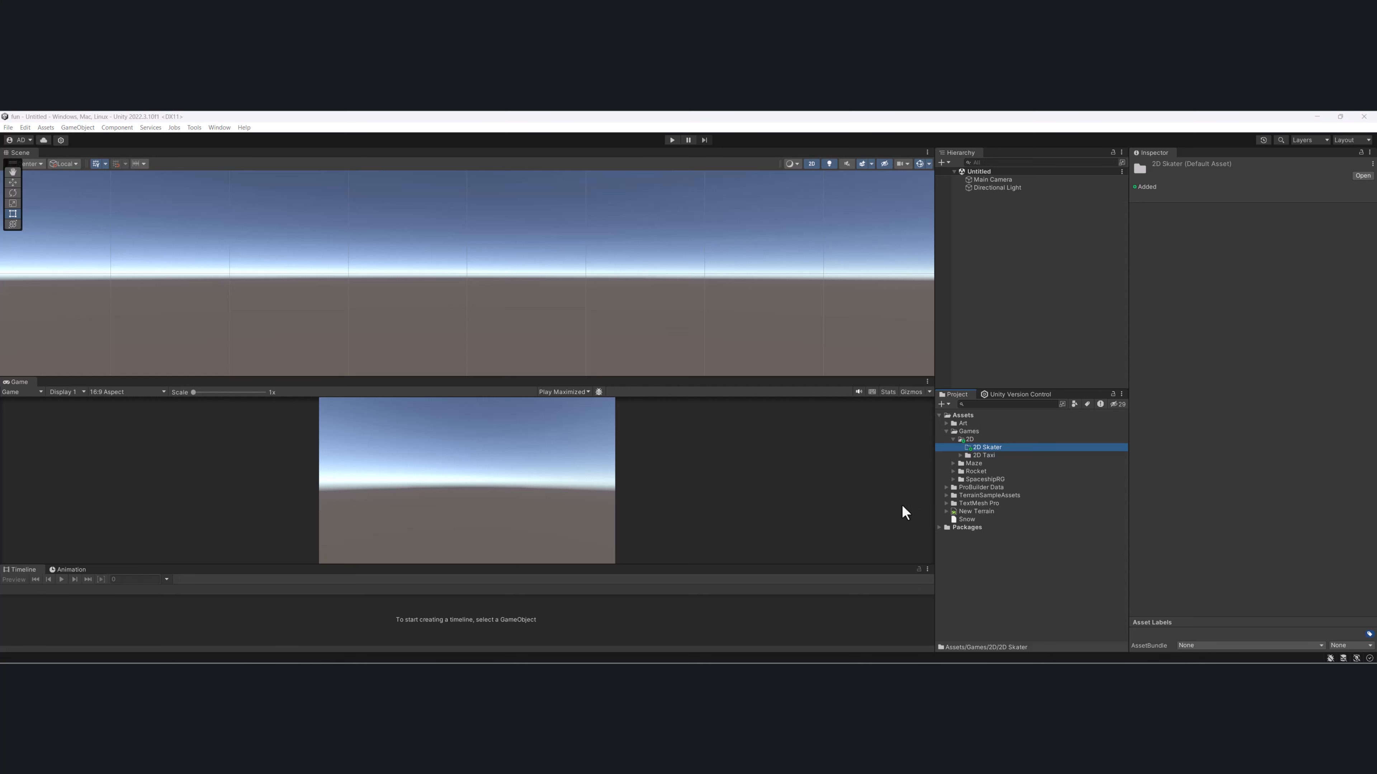
- Create an Art folder inside 2D Skater and import the Skater.png image into it
{"action": "right_click", "coordinate": [991, 448]}
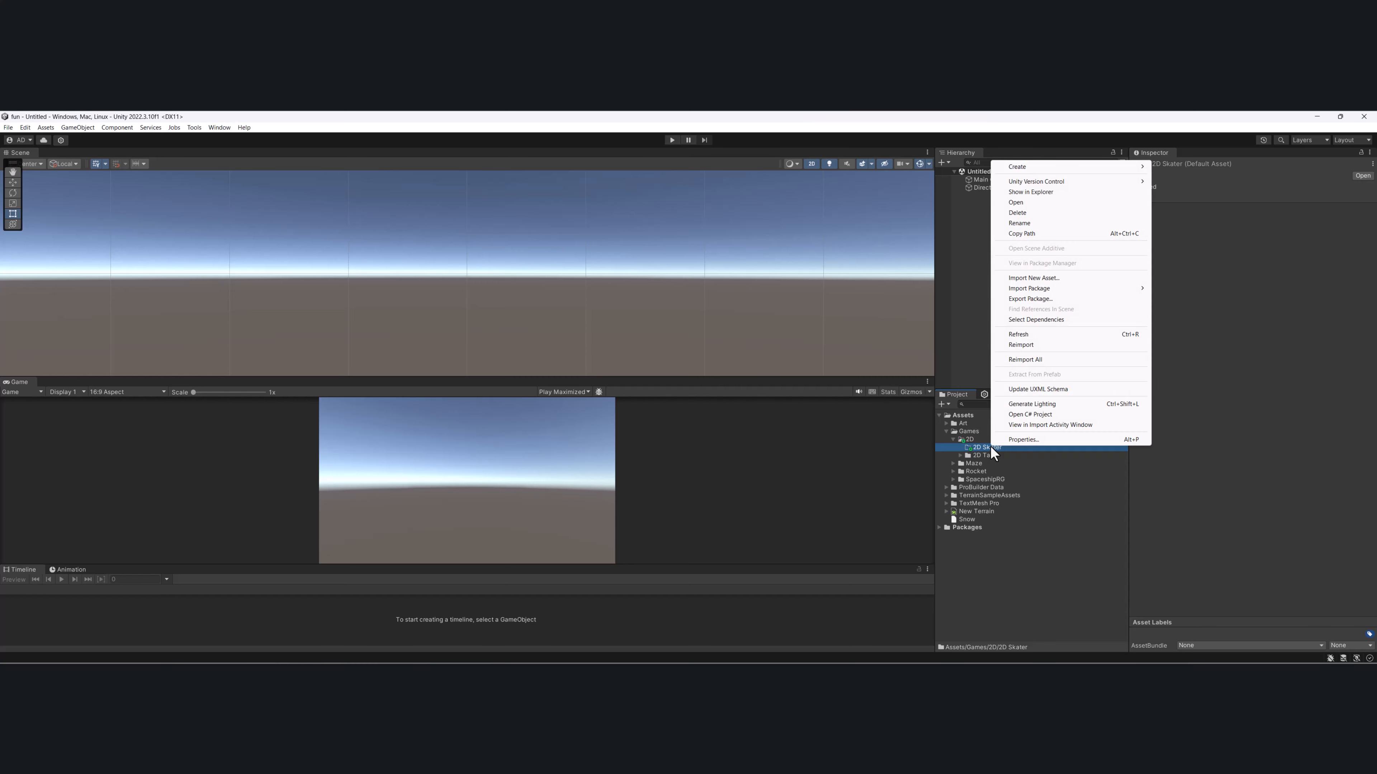
{"action": "mouse_move", "coordinate": [1060, 172]}
{"action": "left_click", "coordinate": [1184, 128]}
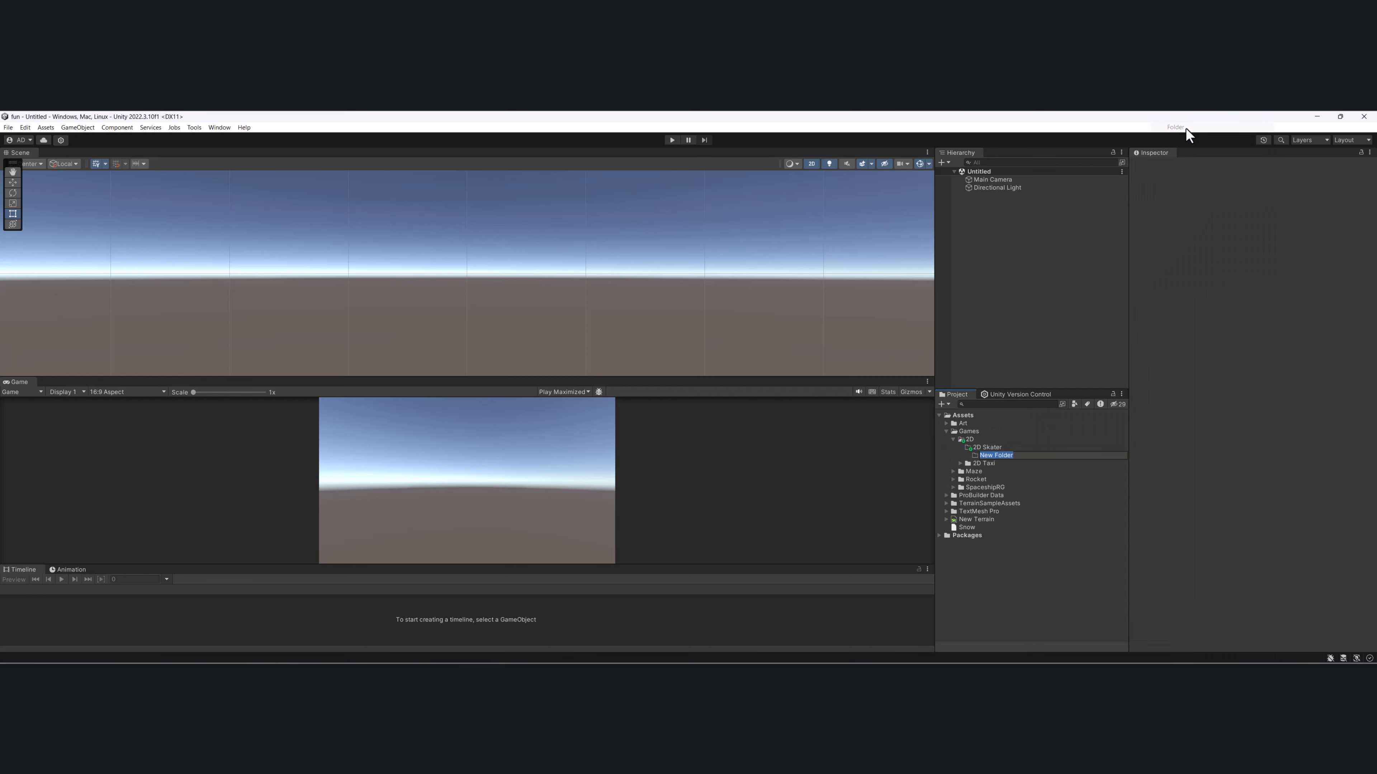
{"action": "type", "text": "Art"}
{"action": "key", "text": "Return"}
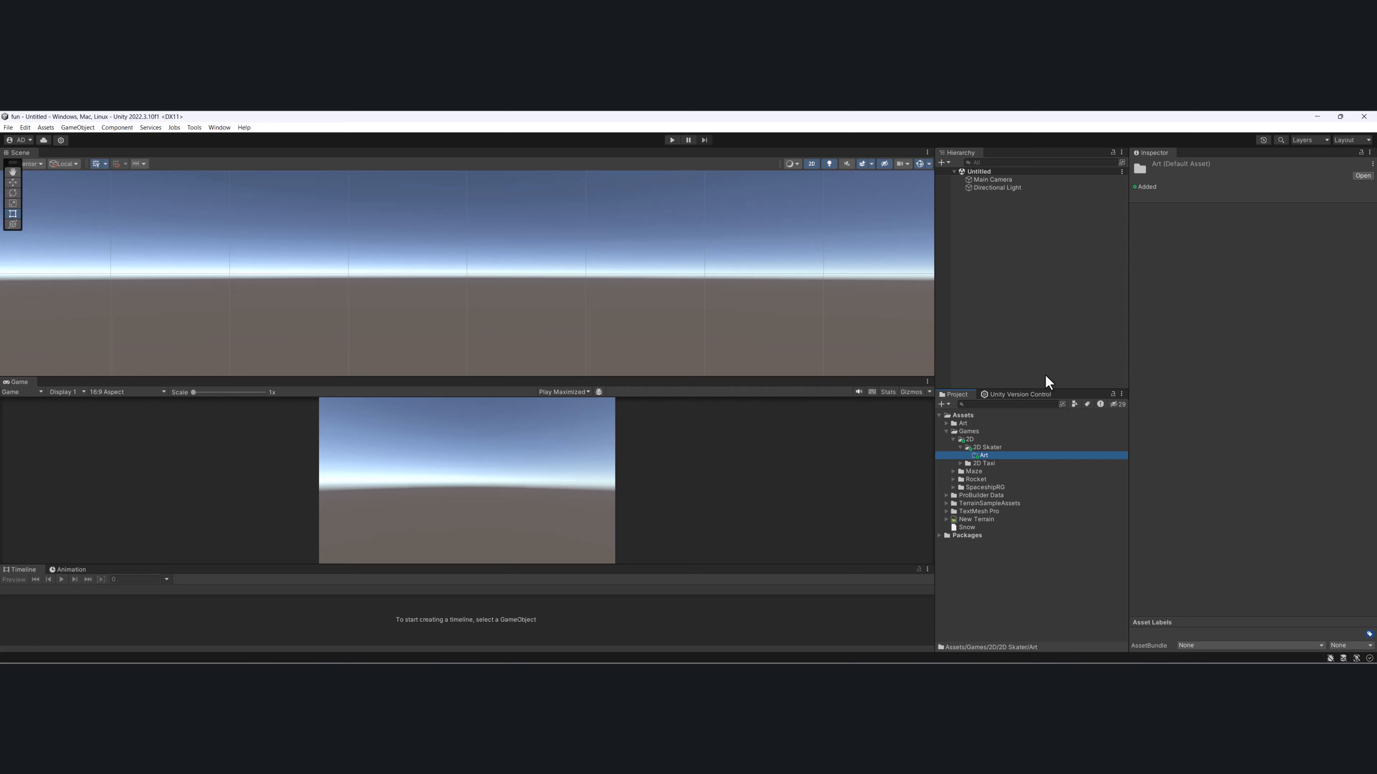
{"action": "right_click", "coordinate": [982, 454]}
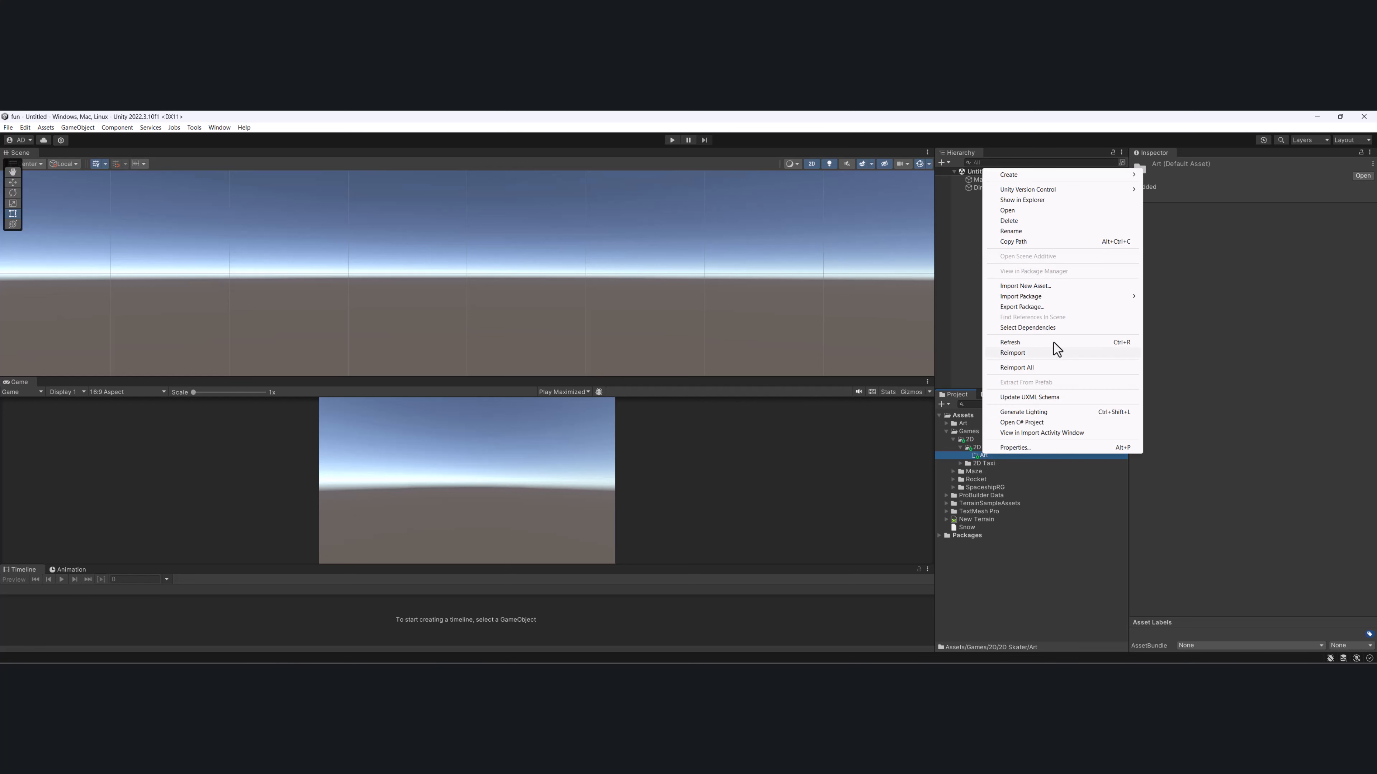
{"action": "left_click", "coordinate": [1056, 284]}
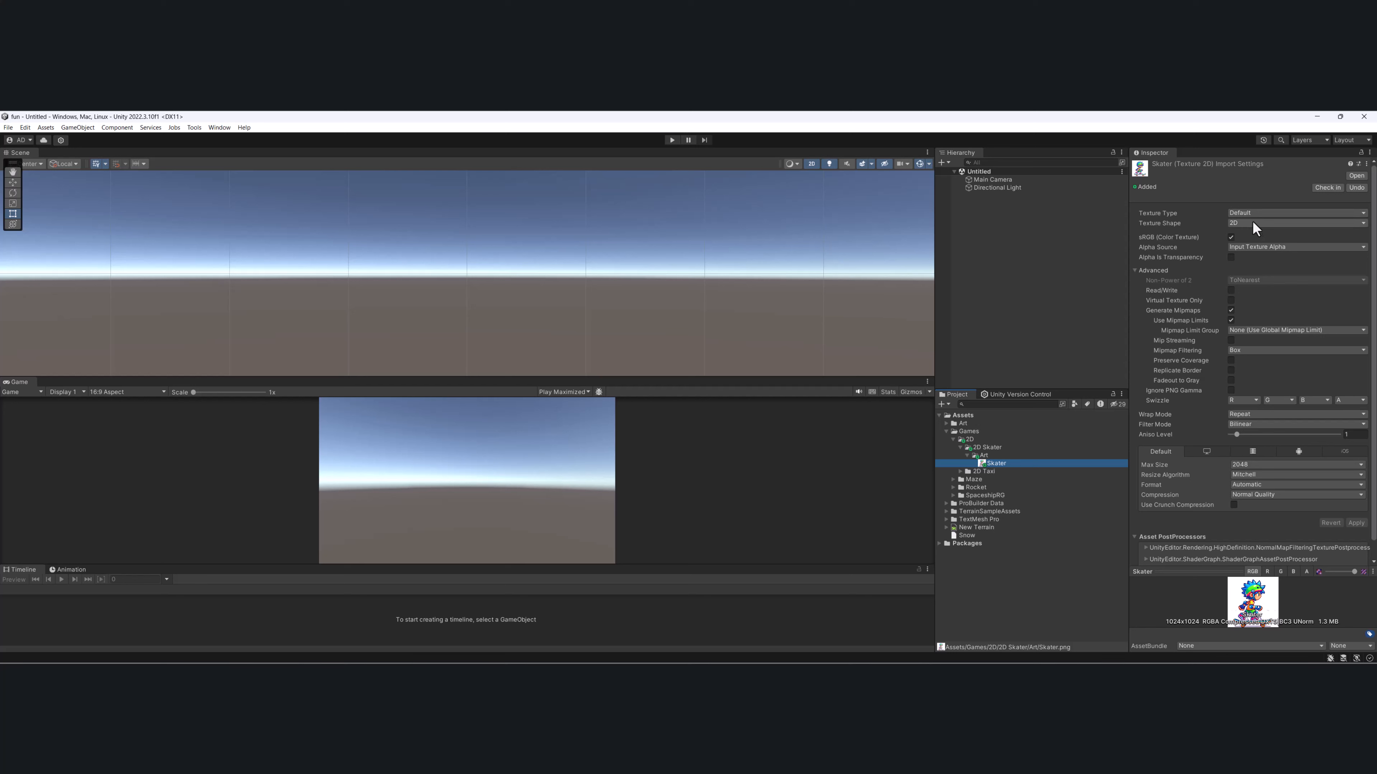
- Try the Skater texture with Alpha Source set to From Gray Scale, apply it, and inspect the alpha channel in an enlarged preview
{"action": "left_click", "coordinate": [1229, 247]}
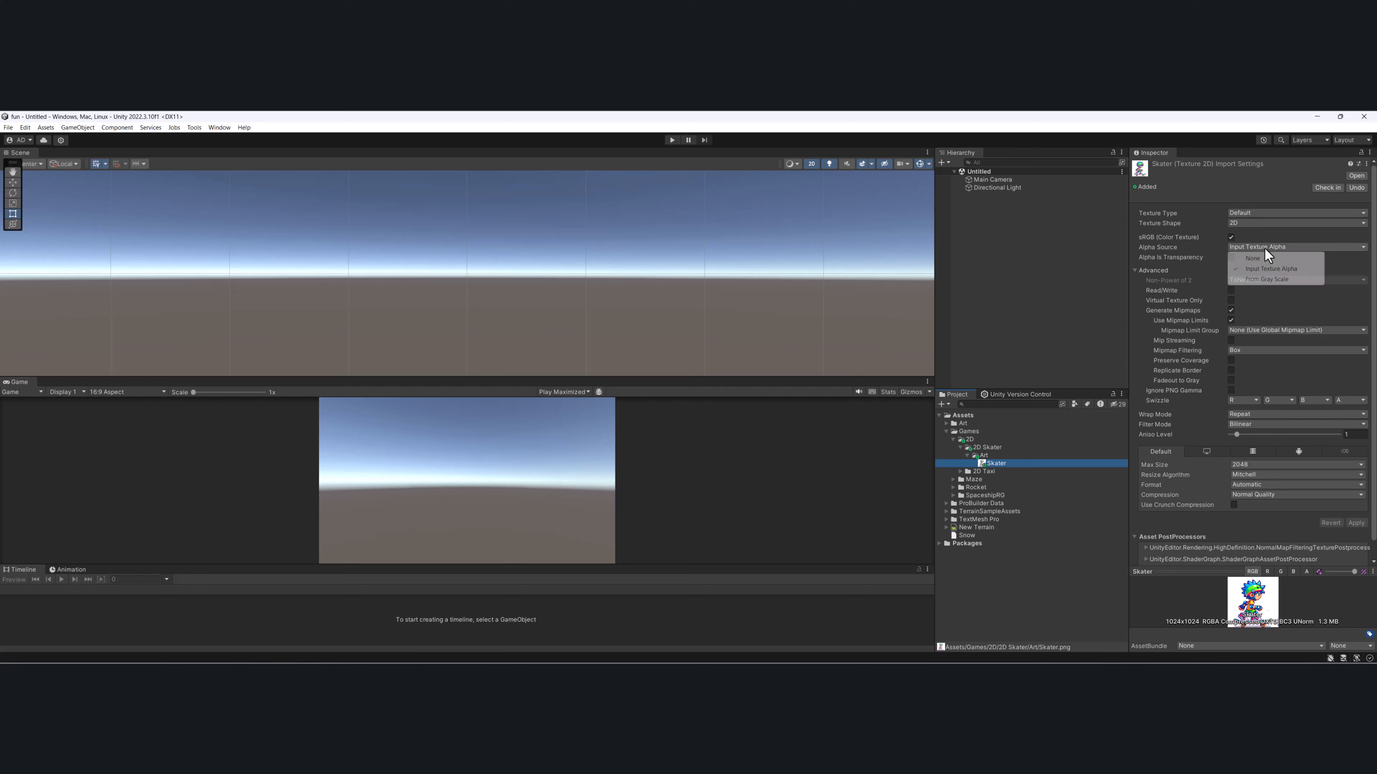
{"action": "left_click", "coordinate": [1275, 280]}
{"action": "left_click", "coordinate": [1356, 523]}
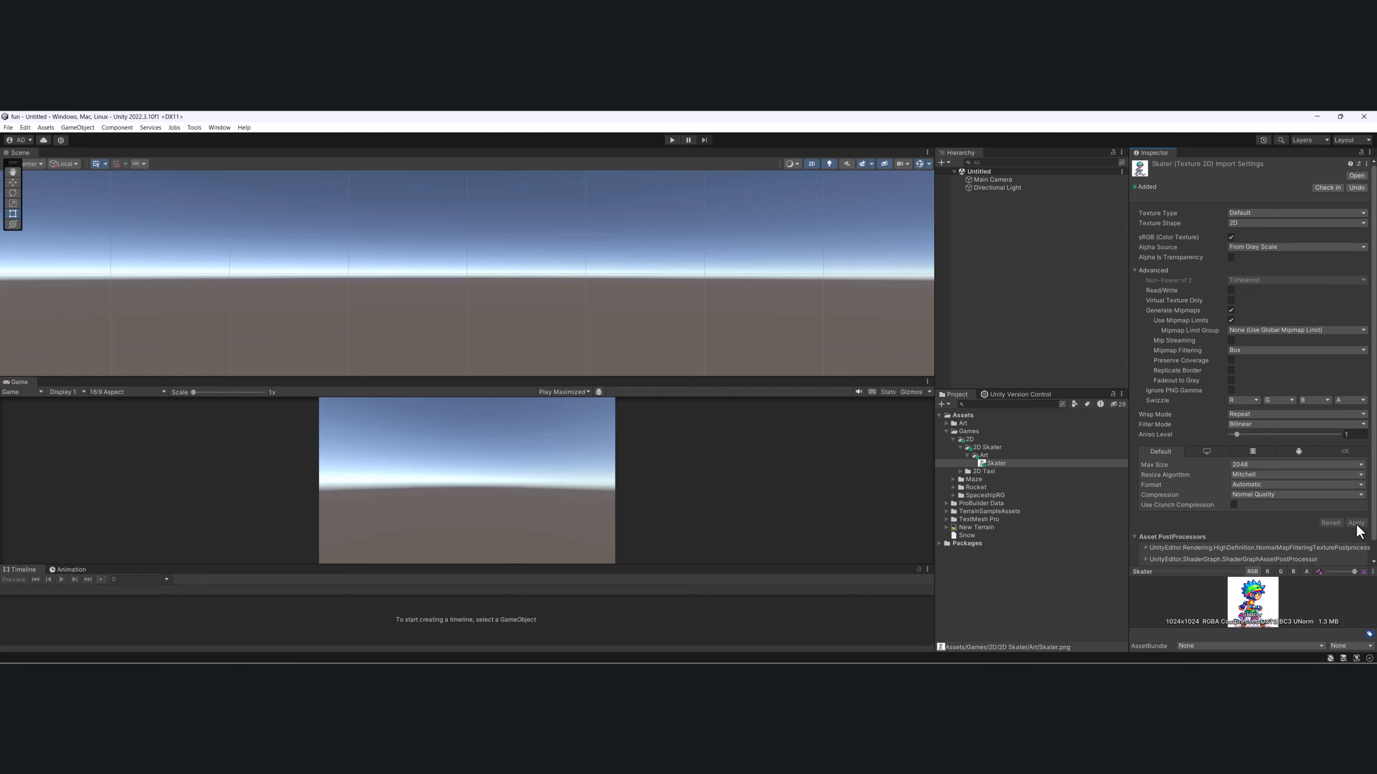
{"action": "left_click_drag", "start_coordinate": [1208, 568], "coordinate": [1207, 470]}
{"action": "left_click", "coordinate": [1306, 473]}
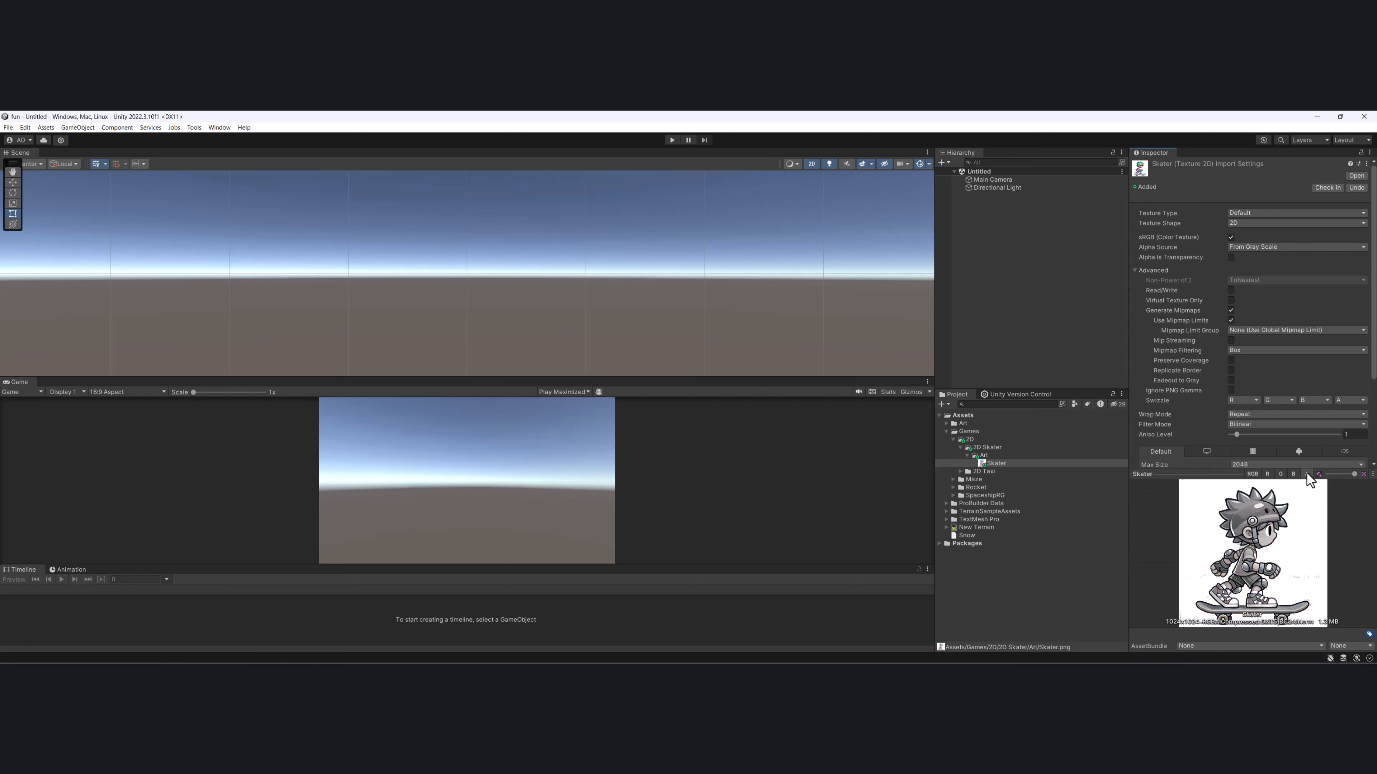
- Set the Skater texture's Alpha Source back to Input Texture Alpha and apply the import settings
{"action": "left_click", "coordinate": [1252, 247]}
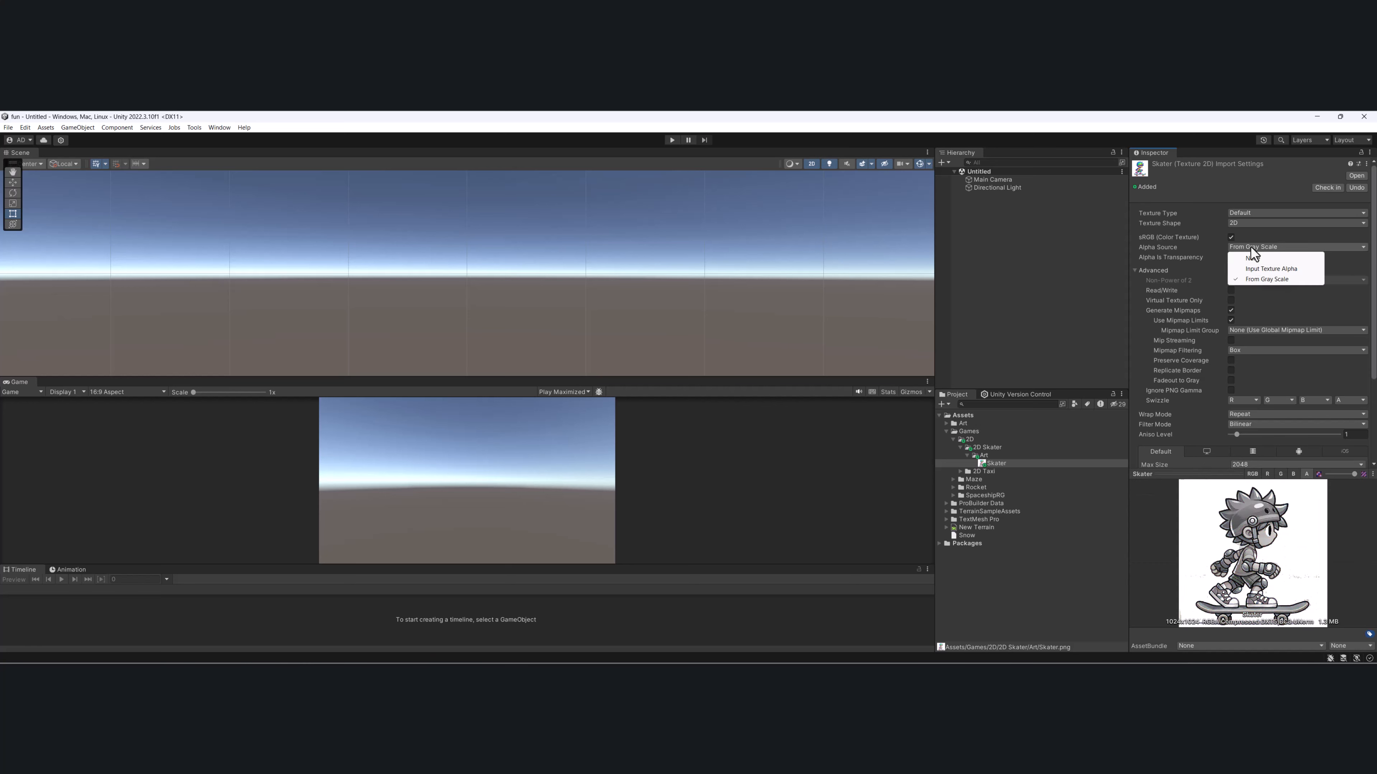
{"action": "left_click", "coordinate": [1251, 269]}
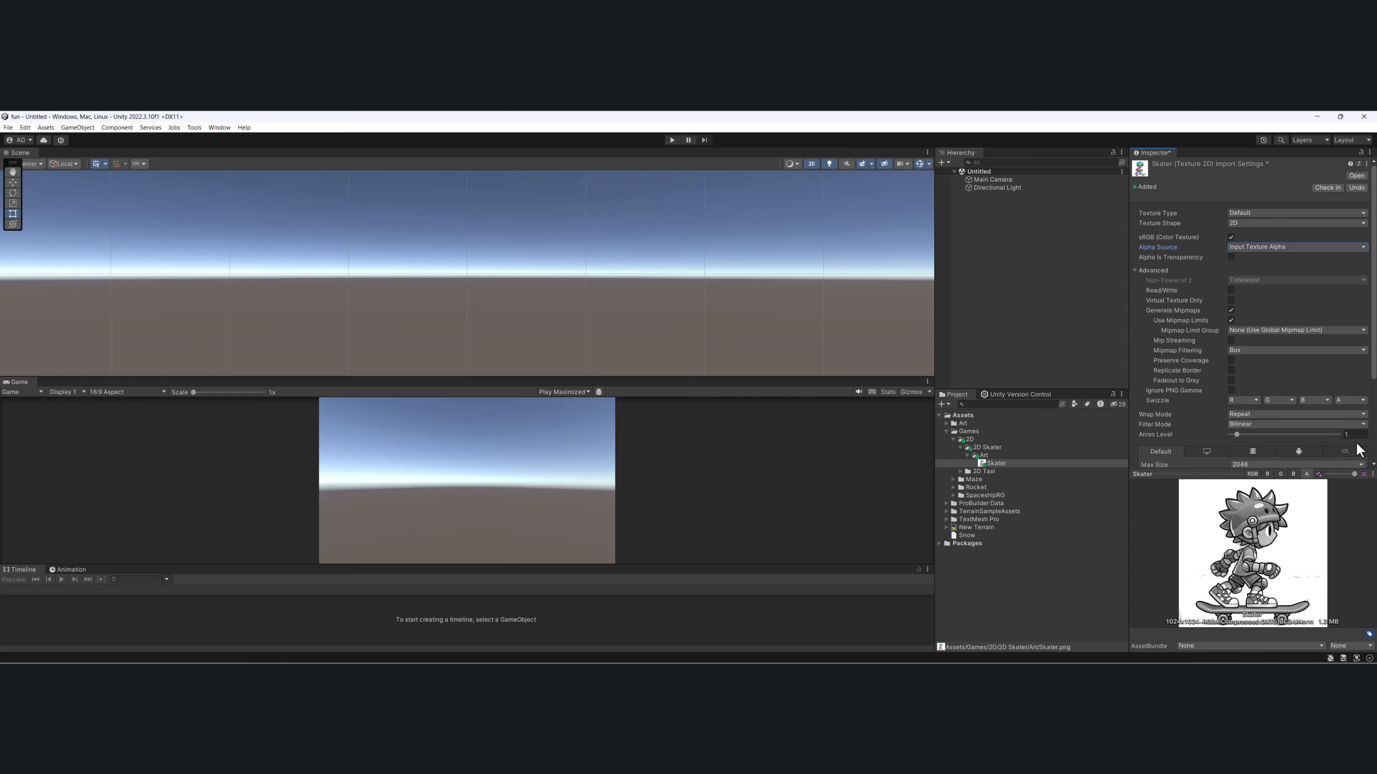
{"action": "scroll", "coordinate": [1358, 440], "scroll_direction": "down", "scroll_amount": 4}
{"action": "left_click", "coordinate": [1356, 414]}
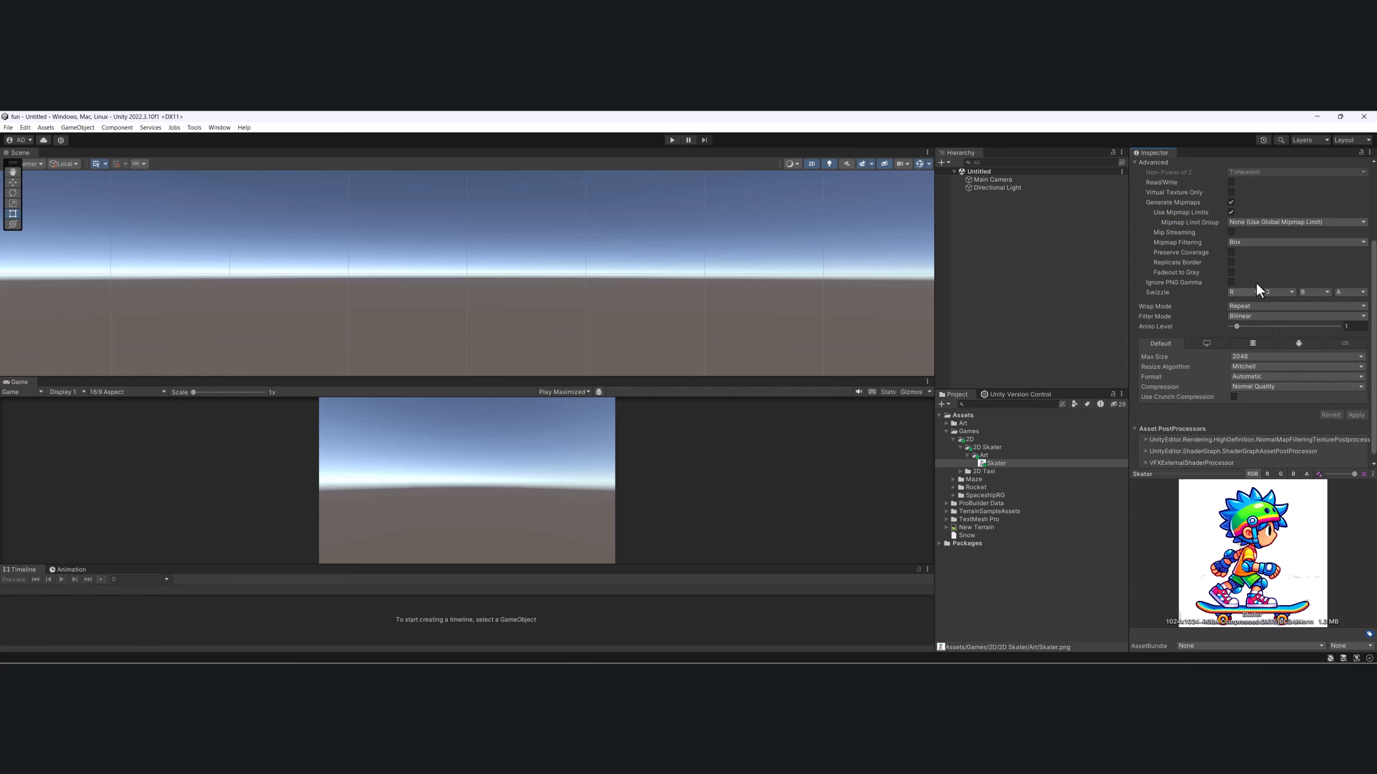
- Enable Alpha Is Transparency for the Skater texture and apply the import settings
{"action": "scroll", "coordinate": [1254, 282], "scroll_direction": "up", "scroll_amount": 3}
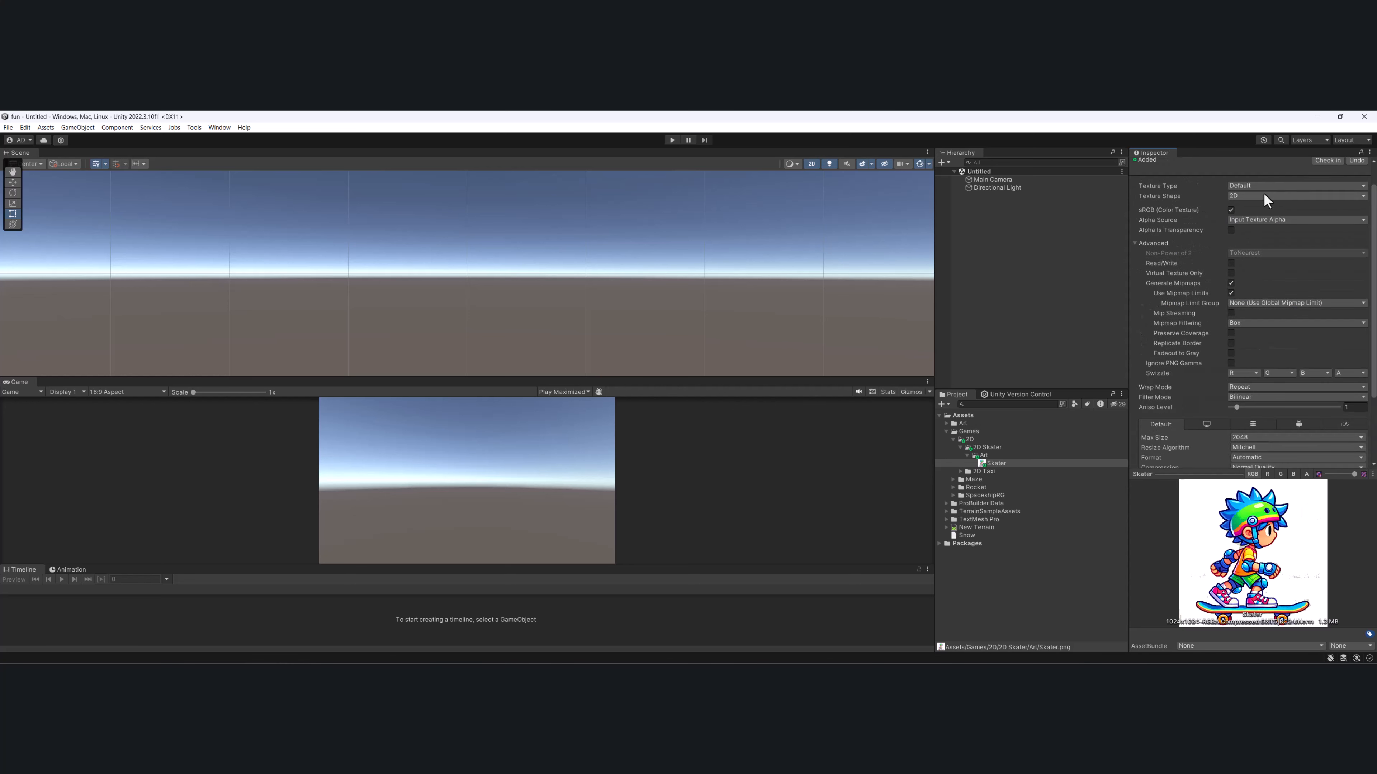
{"action": "left_click", "coordinate": [1231, 230]}
{"action": "scroll", "coordinate": [1302, 333], "scroll_direction": "down", "scroll_amount": 3}
{"action": "left_click", "coordinate": [1356, 407]}
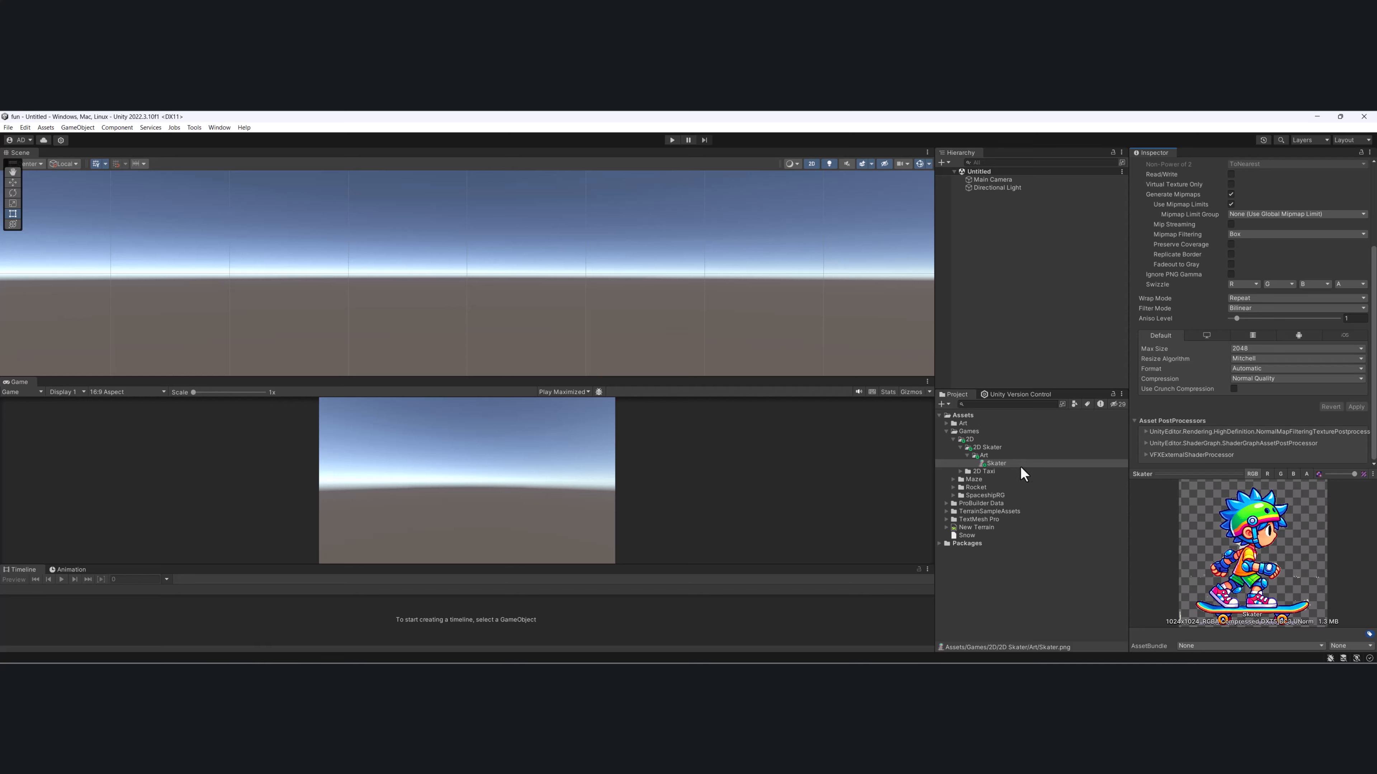
- Rename the Skater texture in the Art folder to Tim Skater
{"action": "scroll", "coordinate": [1149, 326], "scroll_direction": "up", "scroll_amount": 4}
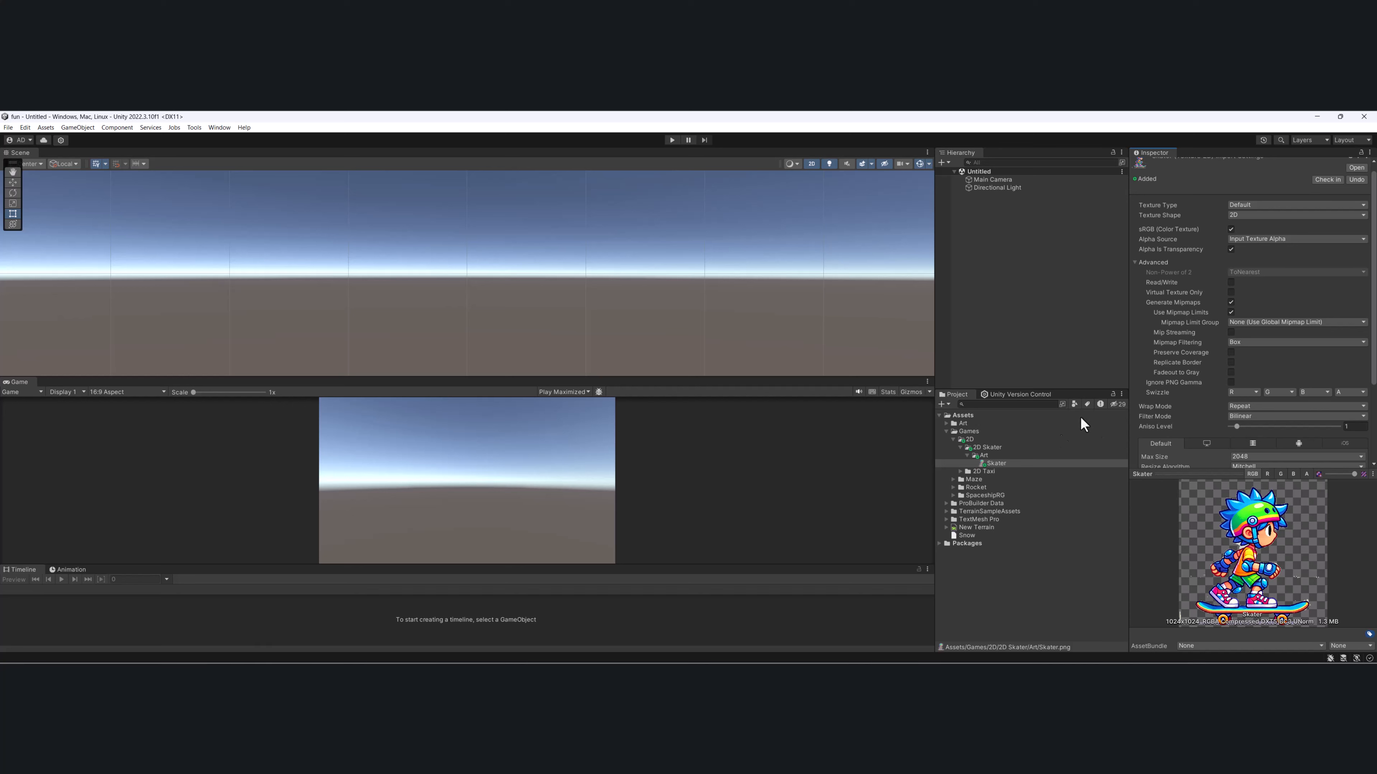
{"action": "scroll", "coordinate": [1263, 322], "scroll_direction": "up", "scroll_amount": 1}
{"action": "left_click", "coordinate": [998, 463]}
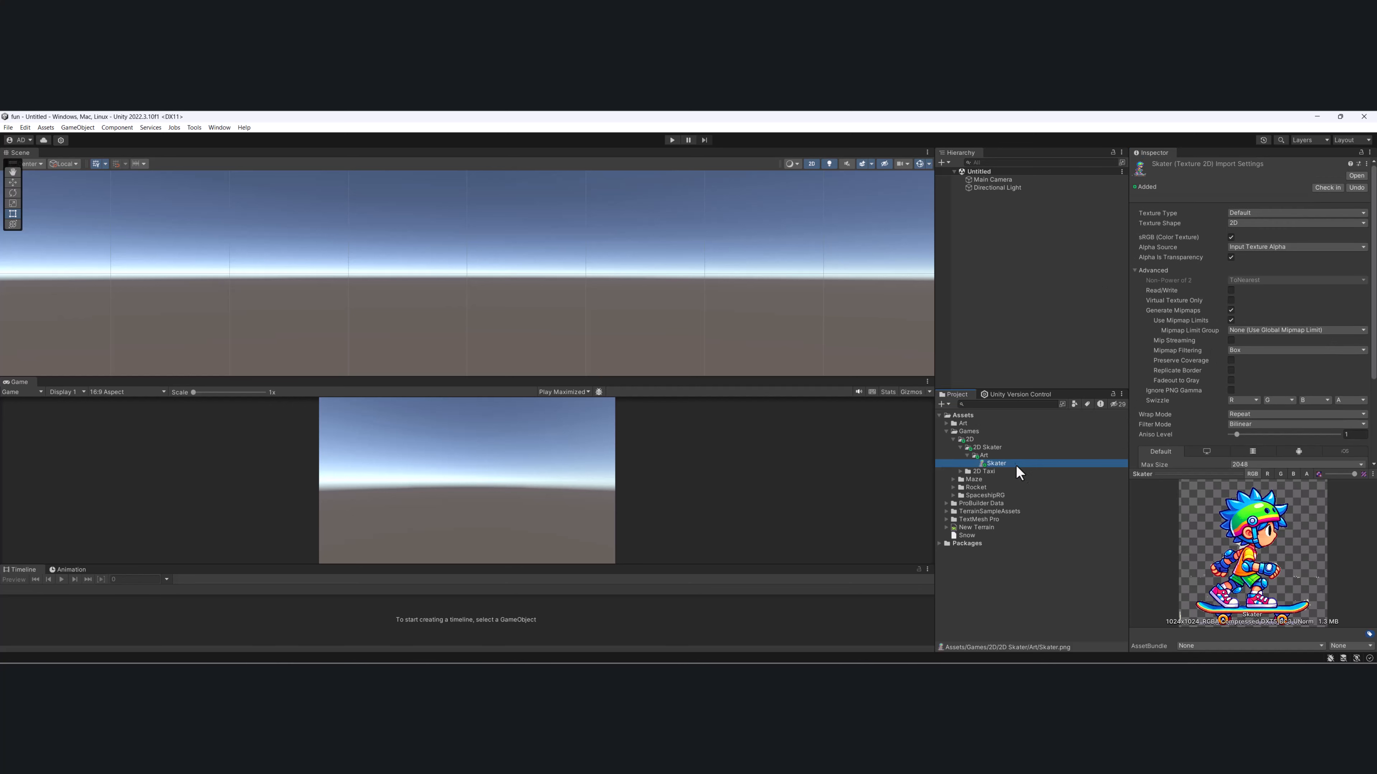
{"action": "key", "text": "F2"}
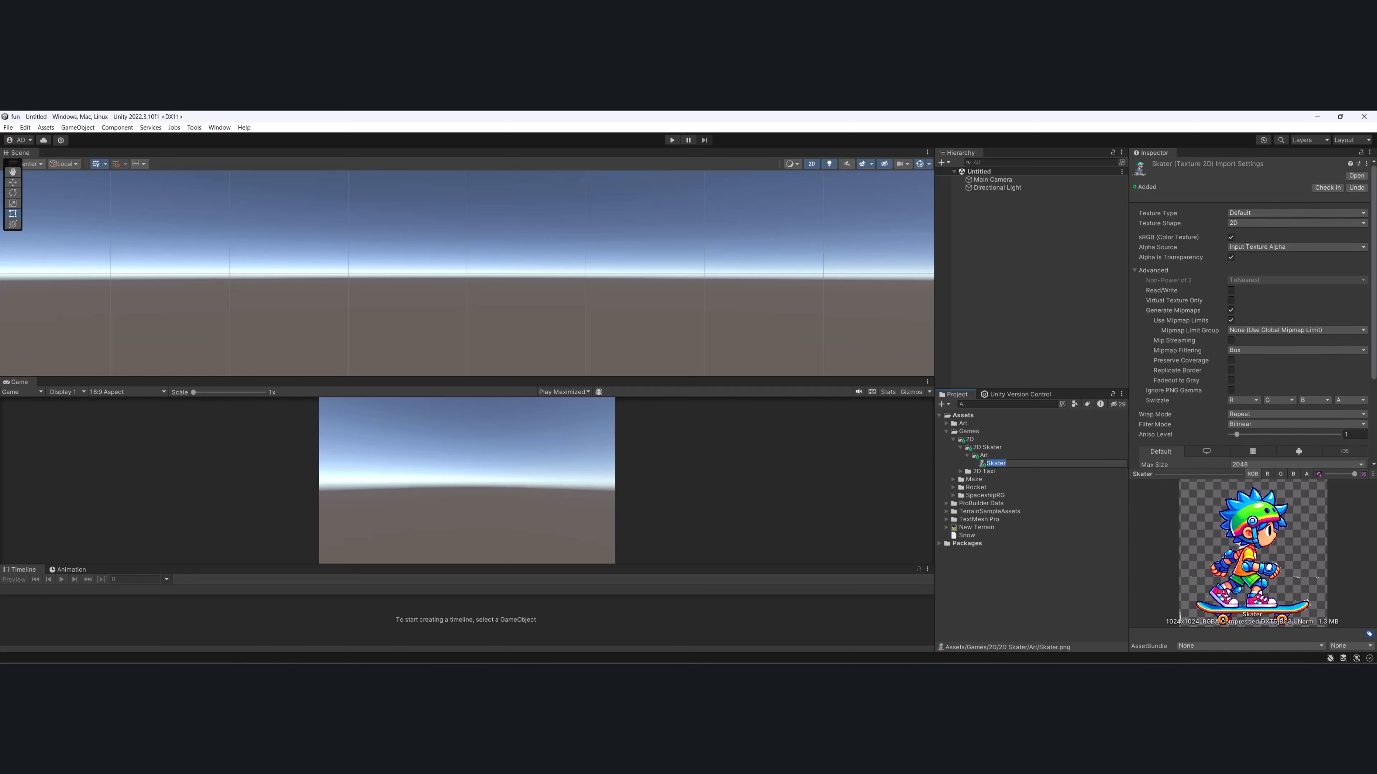
{"action": "key", "text": "Left"}
{"action": "type", "text": "Tim"}
{"action": "key", "text": "Return"}
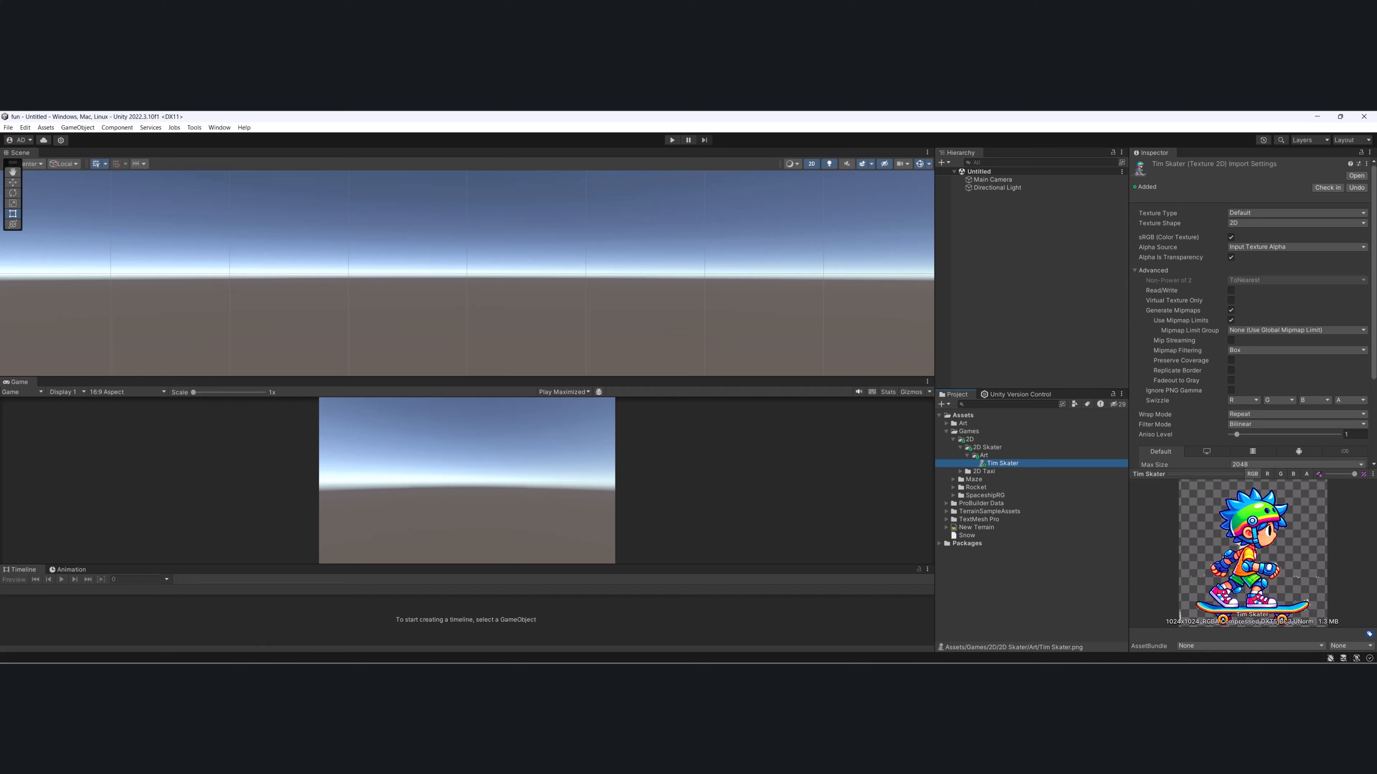
- Open the Package Manager and review the 2D feature and the individual 2D packages in the Unity Registry
{"action": "left_click", "coordinate": [219, 127]}
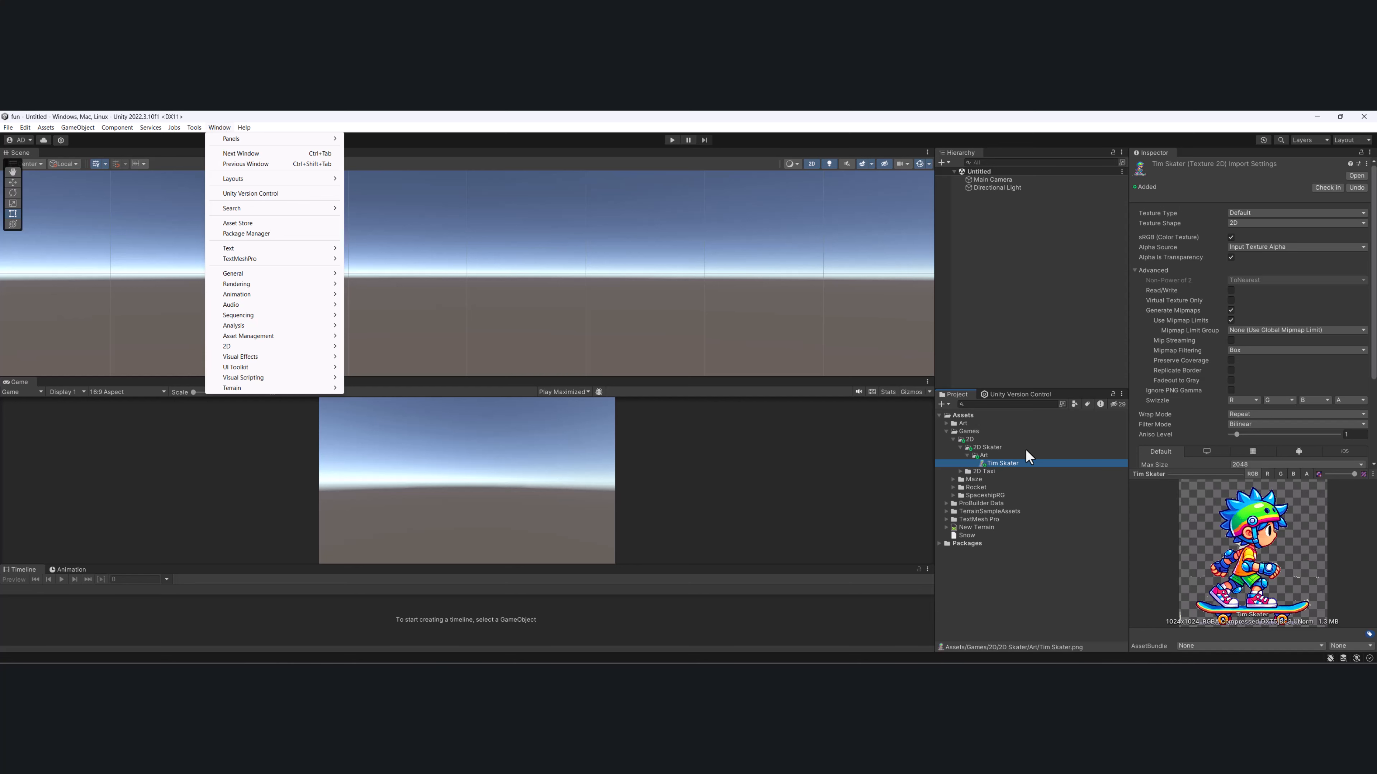
{"action": "left_click", "coordinate": [246, 234]}
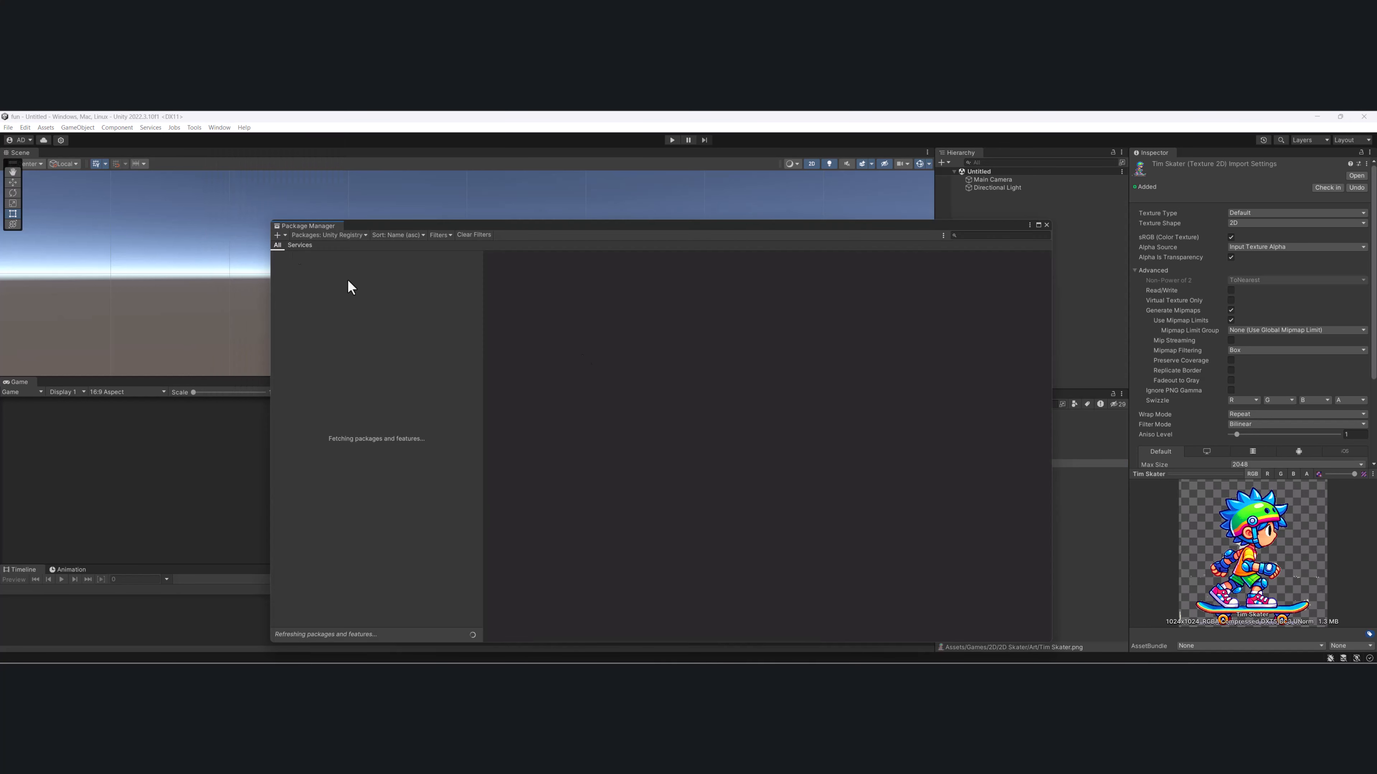
{"action": "left_click_drag", "start_coordinate": [838, 221], "coordinate": [759, 296]}
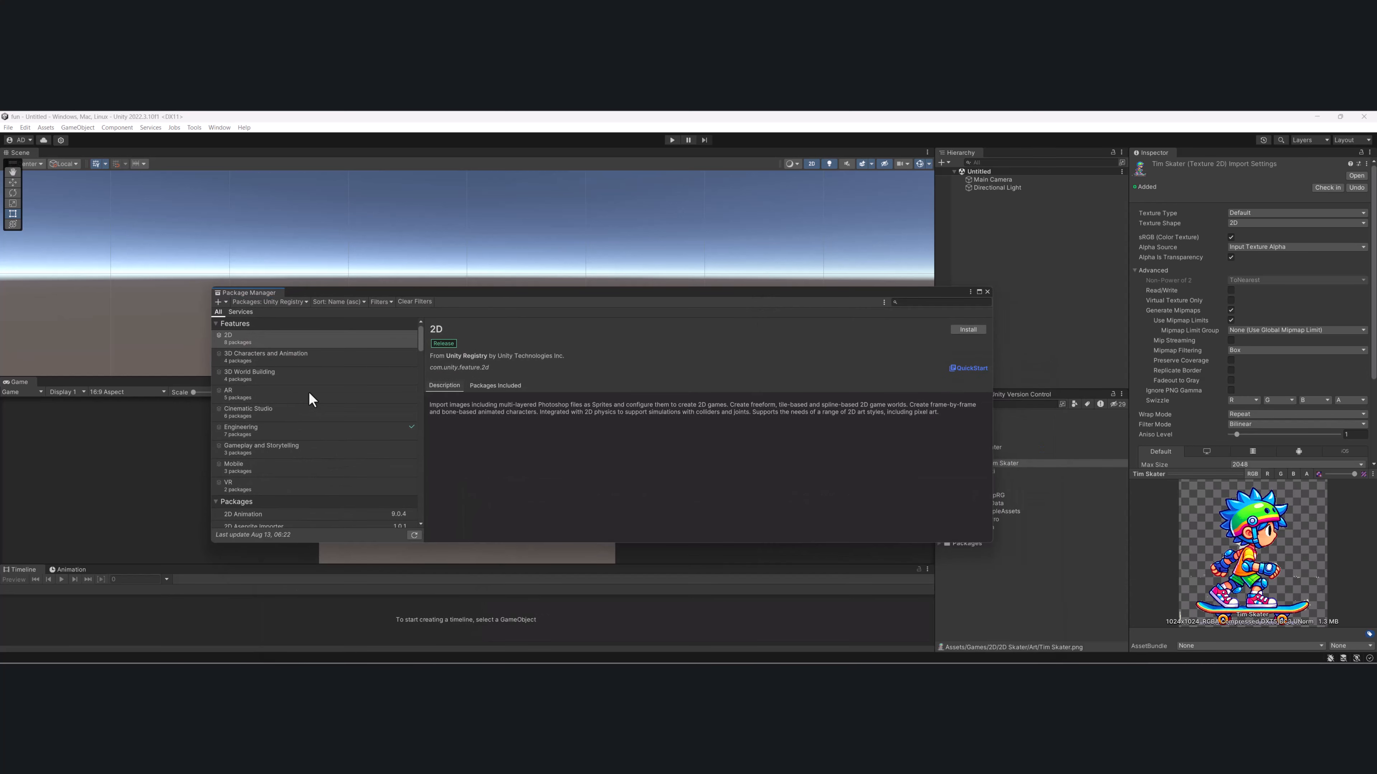
{"action": "left_click", "coordinate": [230, 336]}
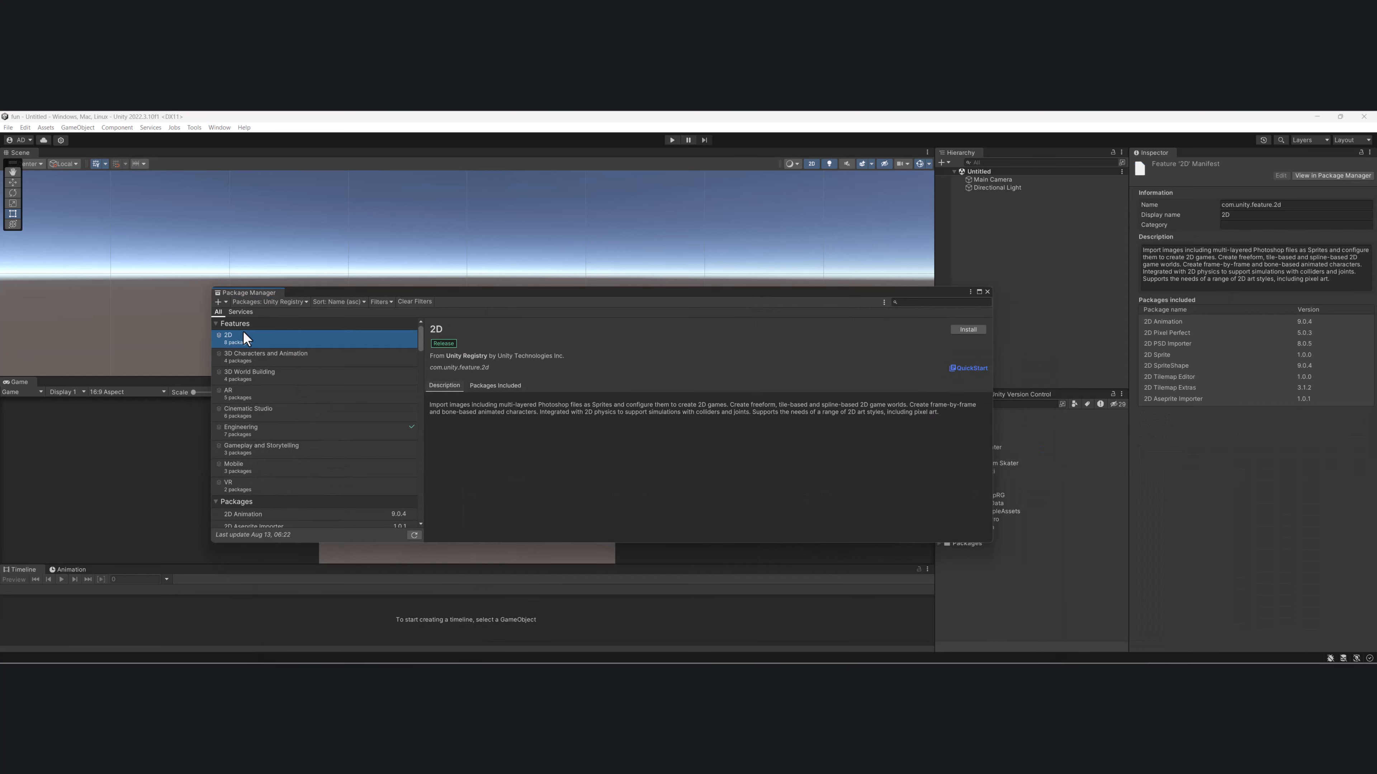
{"action": "scroll", "coordinate": [243, 339], "scroll_direction": "down", "scroll_amount": 5}
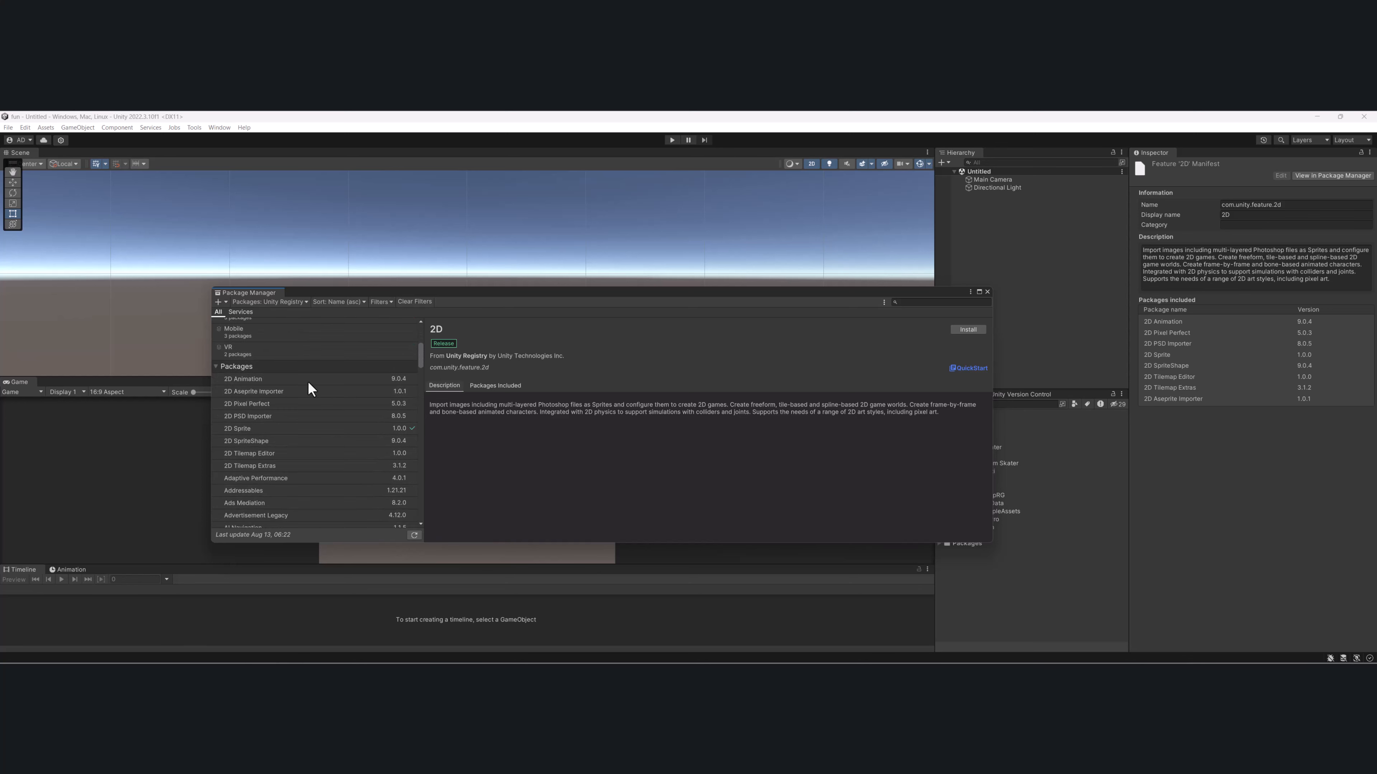
{"action": "right_click", "coordinate": [1021, 282]}
{"action": "mouse_move", "coordinate": [1067, 426]}
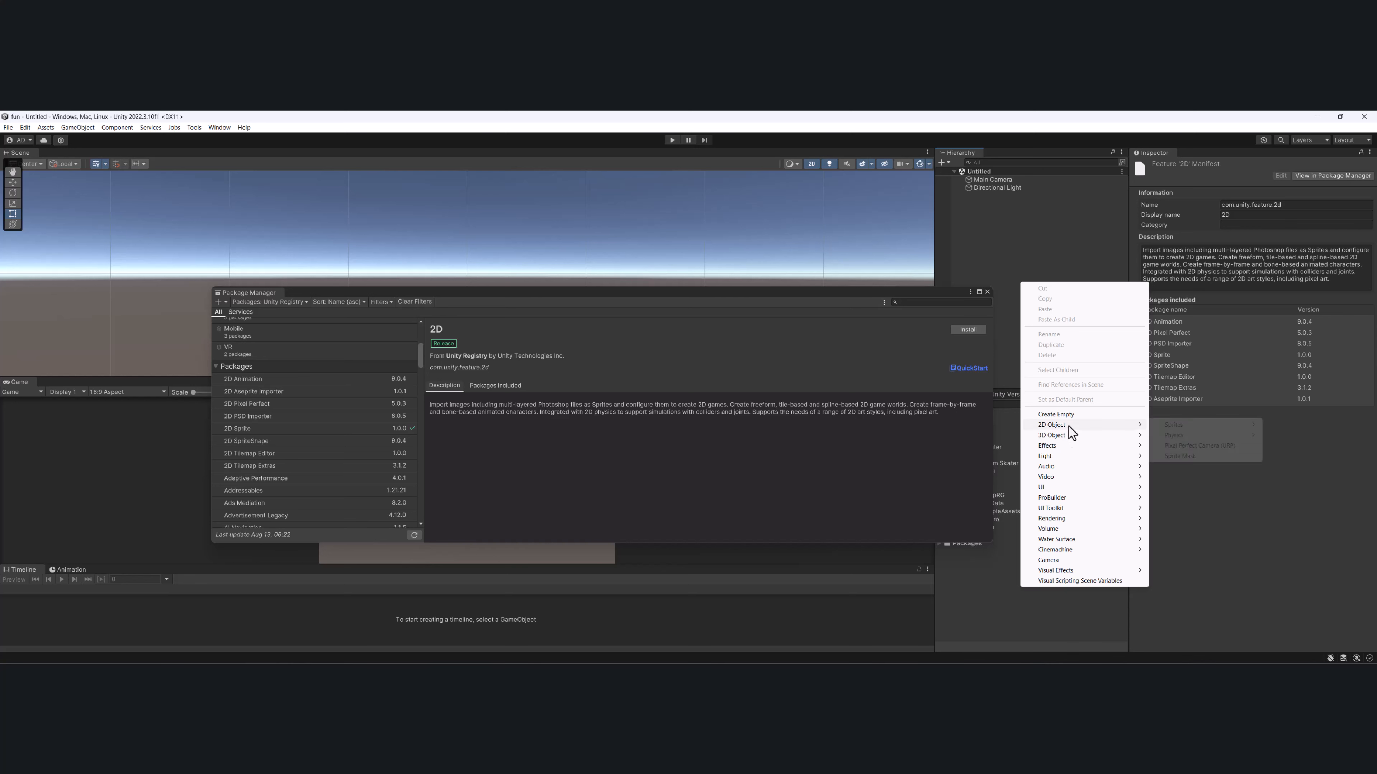
{"action": "mouse_move", "coordinate": [1208, 427]}
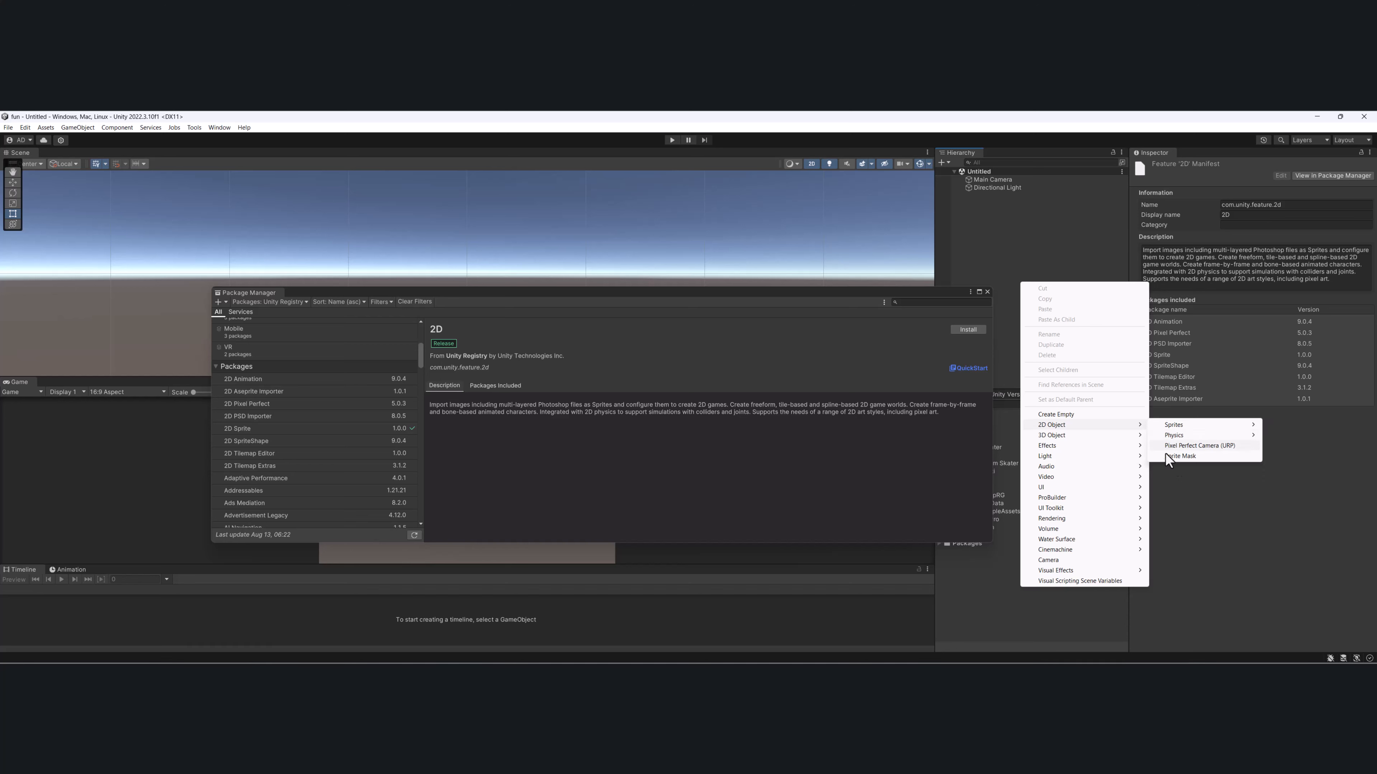
- Install the 2D SpriteShape package from the Unity Registry and close the Package Manager
{"action": "left_click", "coordinate": [264, 450]}
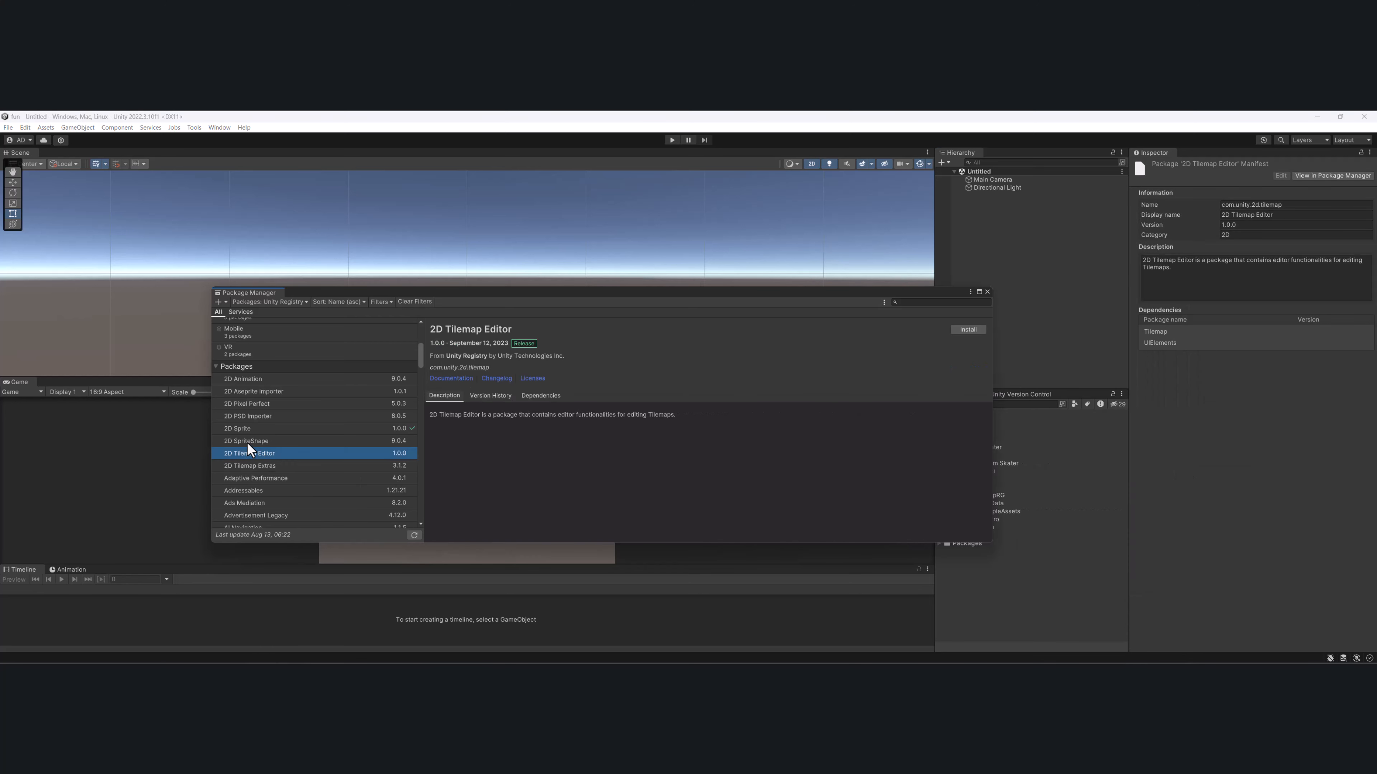
{"action": "left_click", "coordinate": [247, 441]}
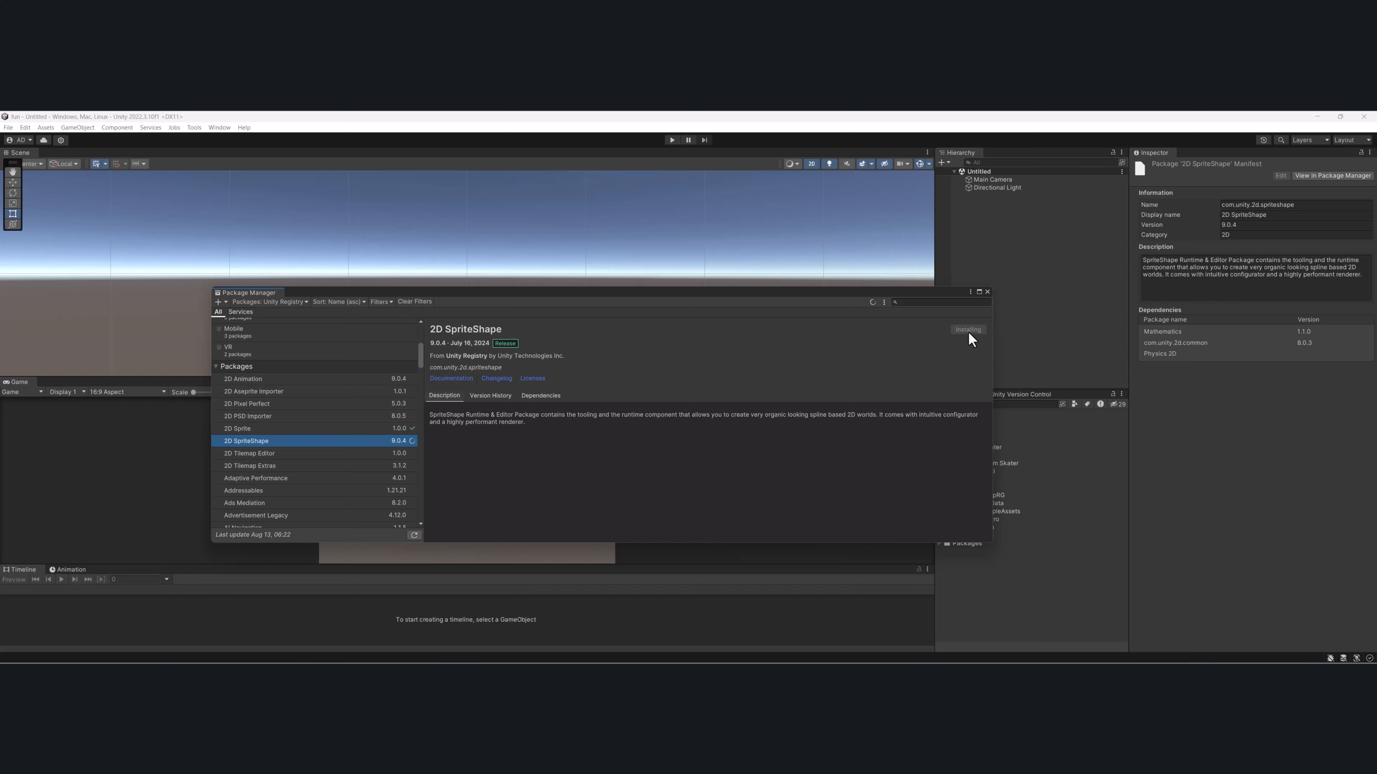
{"action": "left_click_drag", "start_coordinate": [905, 298], "coordinate": [808, 274]}
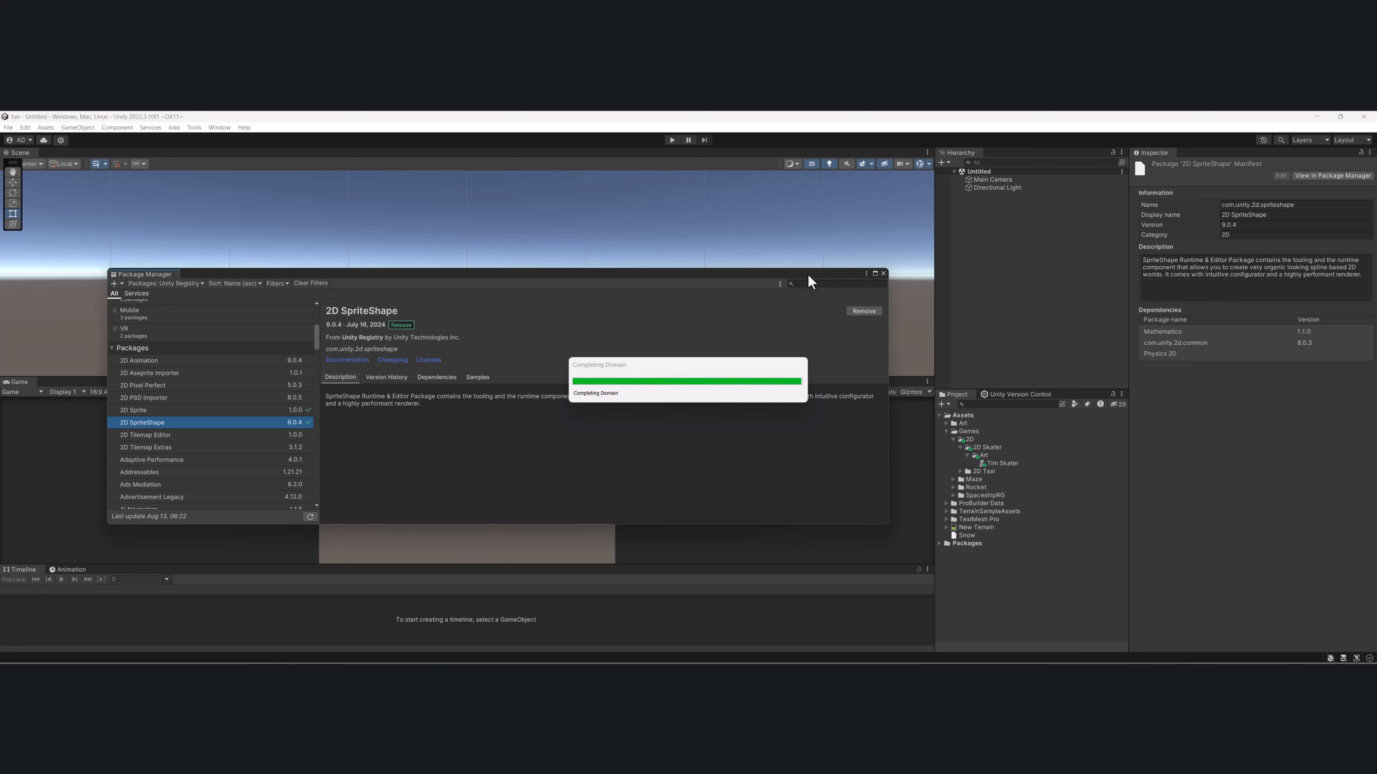
{"action": "left_click", "coordinate": [883, 274]}
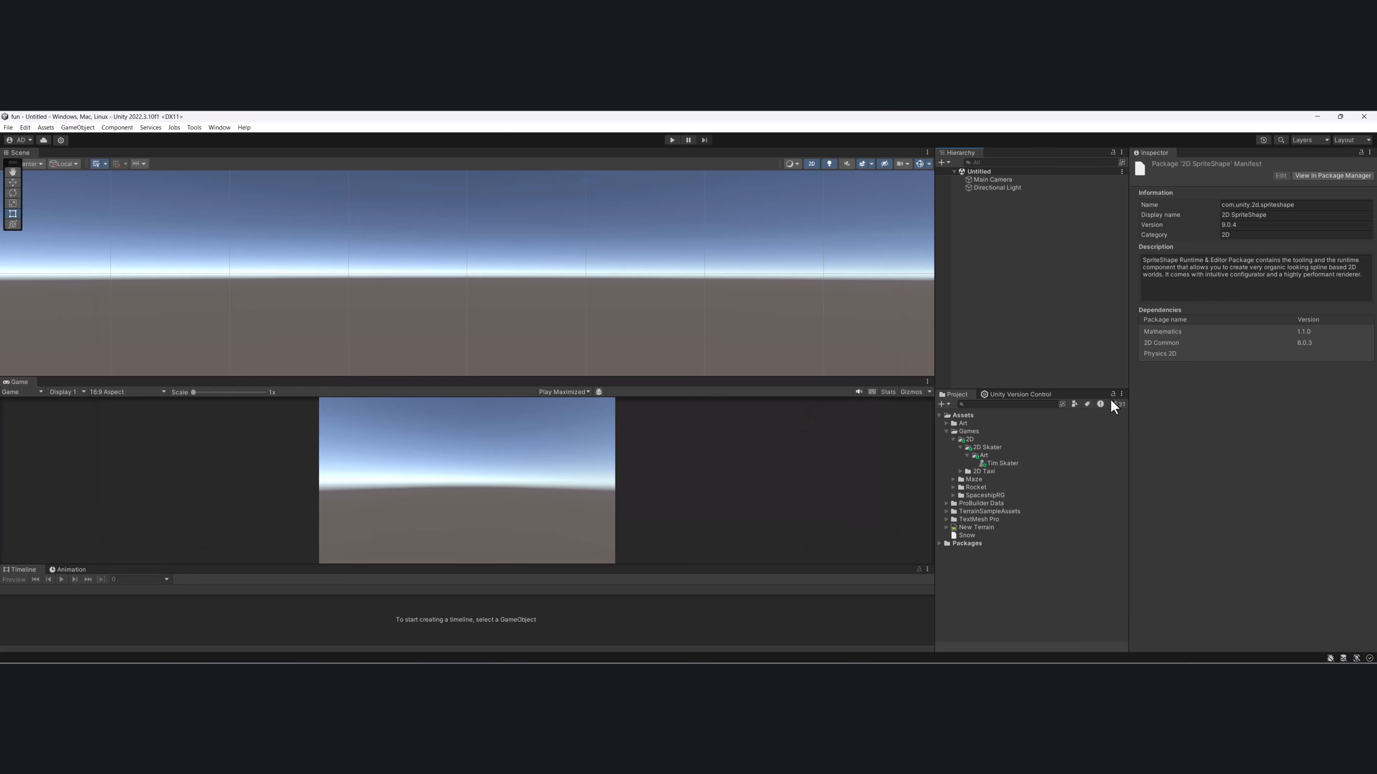
- Create a closed Sprite Shape 2D object in the scene, keeping its default name
{"action": "right_click", "coordinate": [1015, 243]}
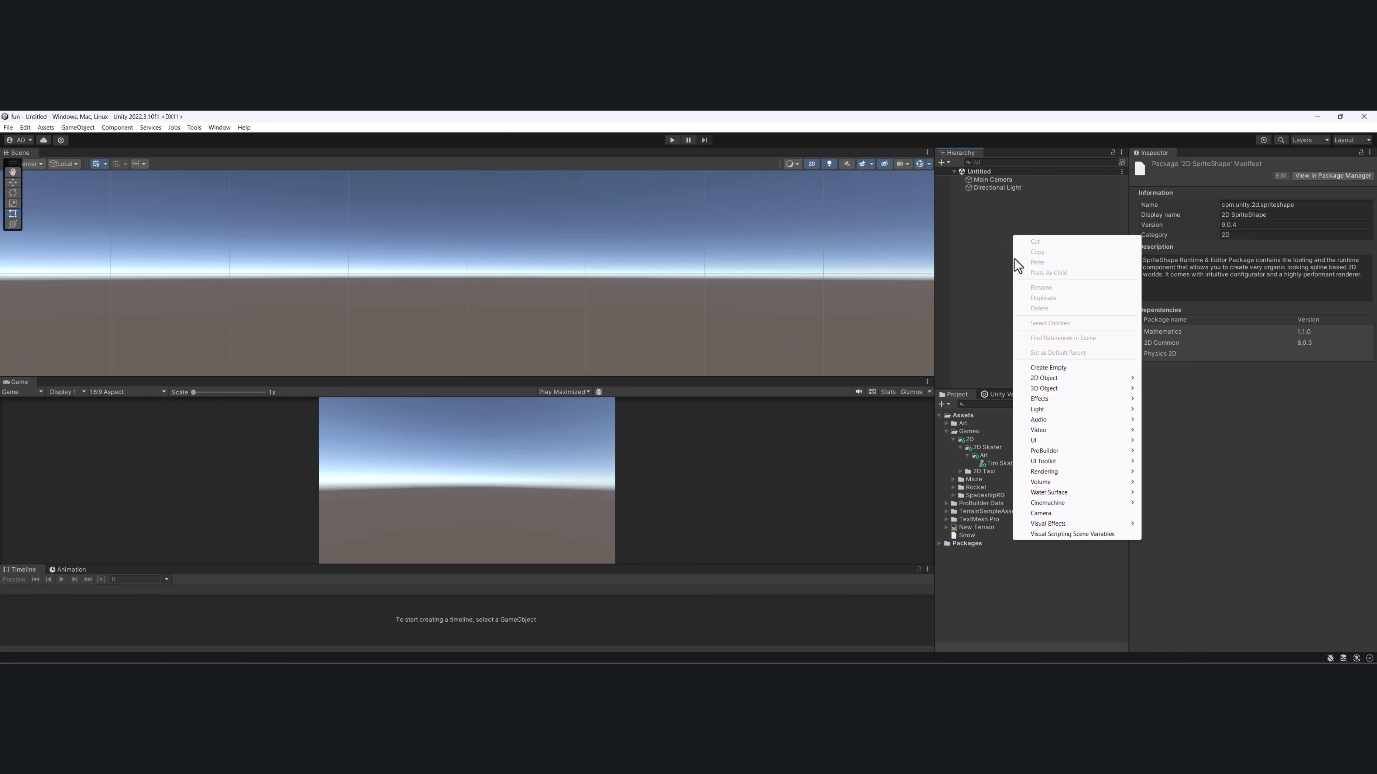
{"action": "mouse_move", "coordinate": [1065, 378]}
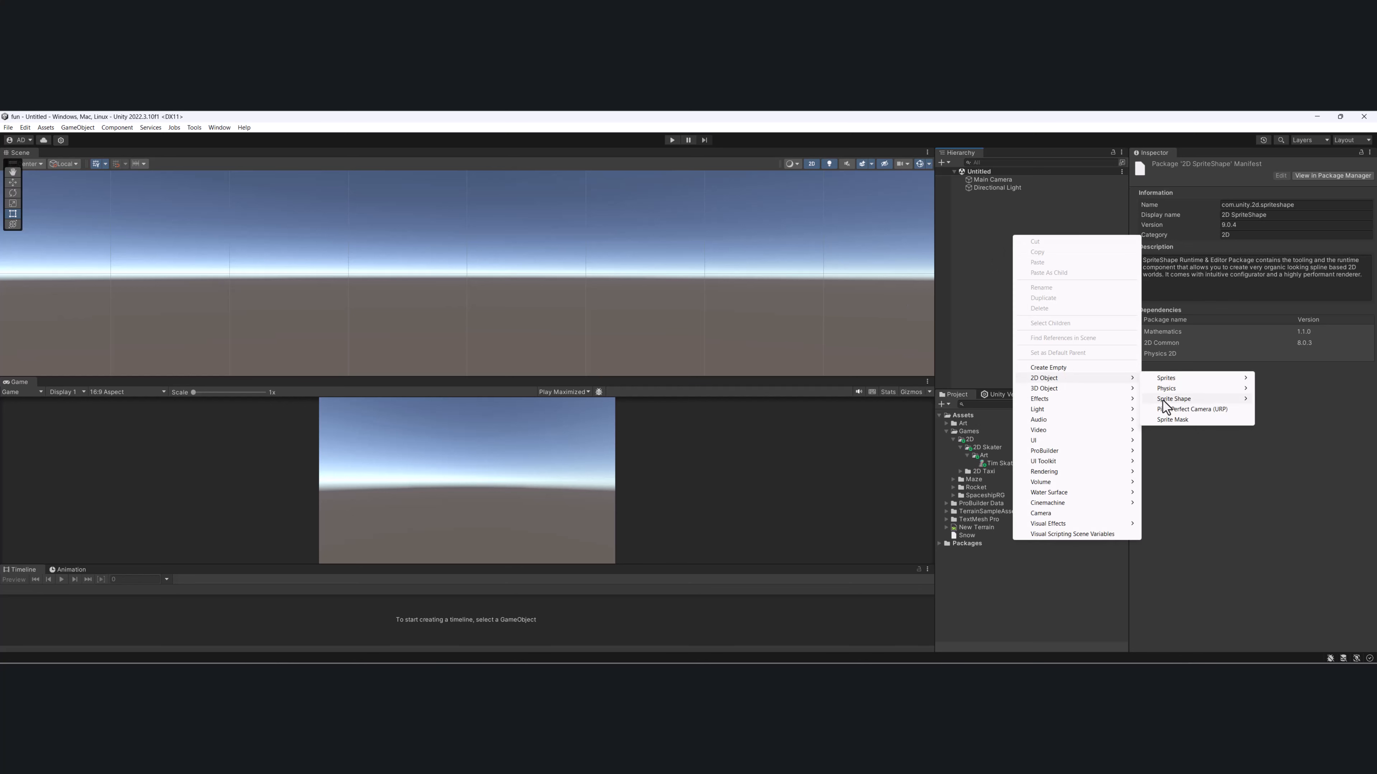
{"action": "mouse_move", "coordinate": [1163, 399]}
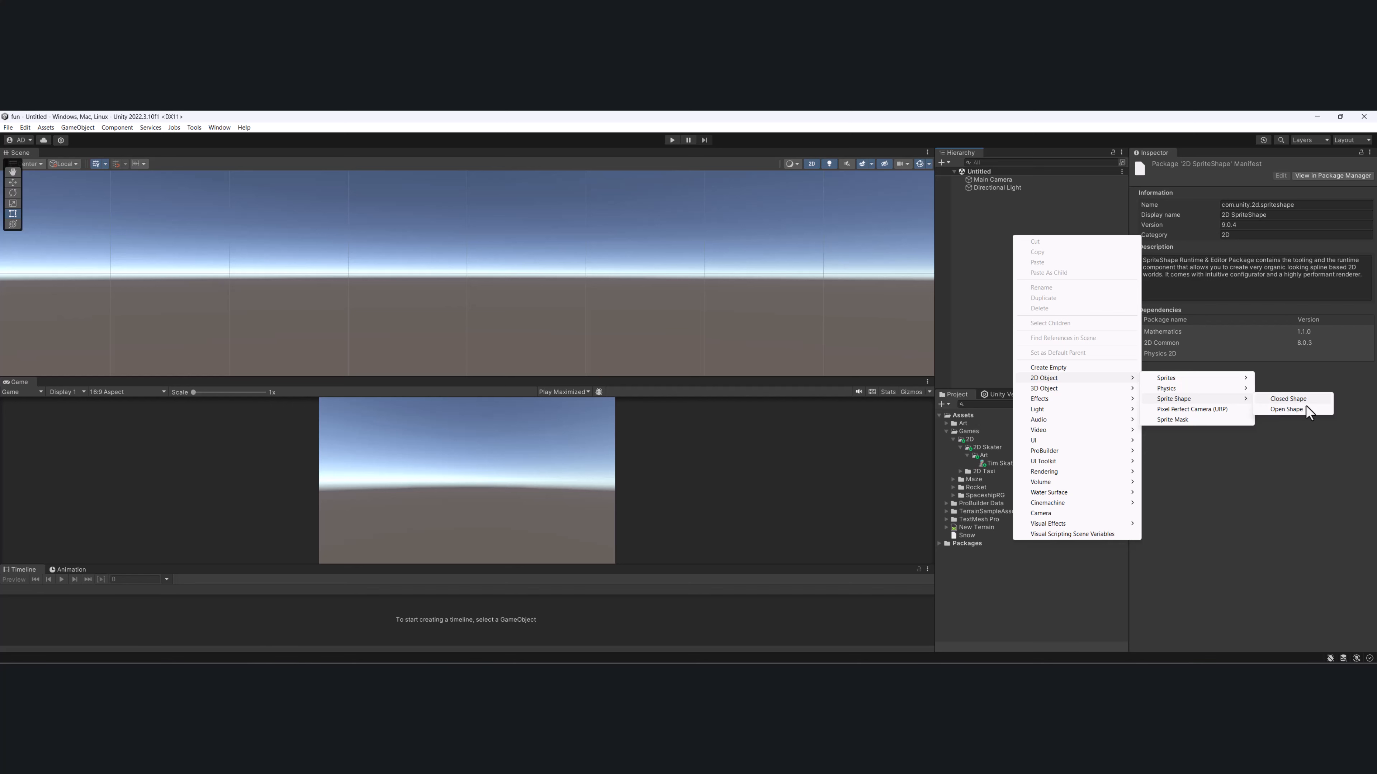
{"action": "left_click", "coordinate": [1290, 400]}
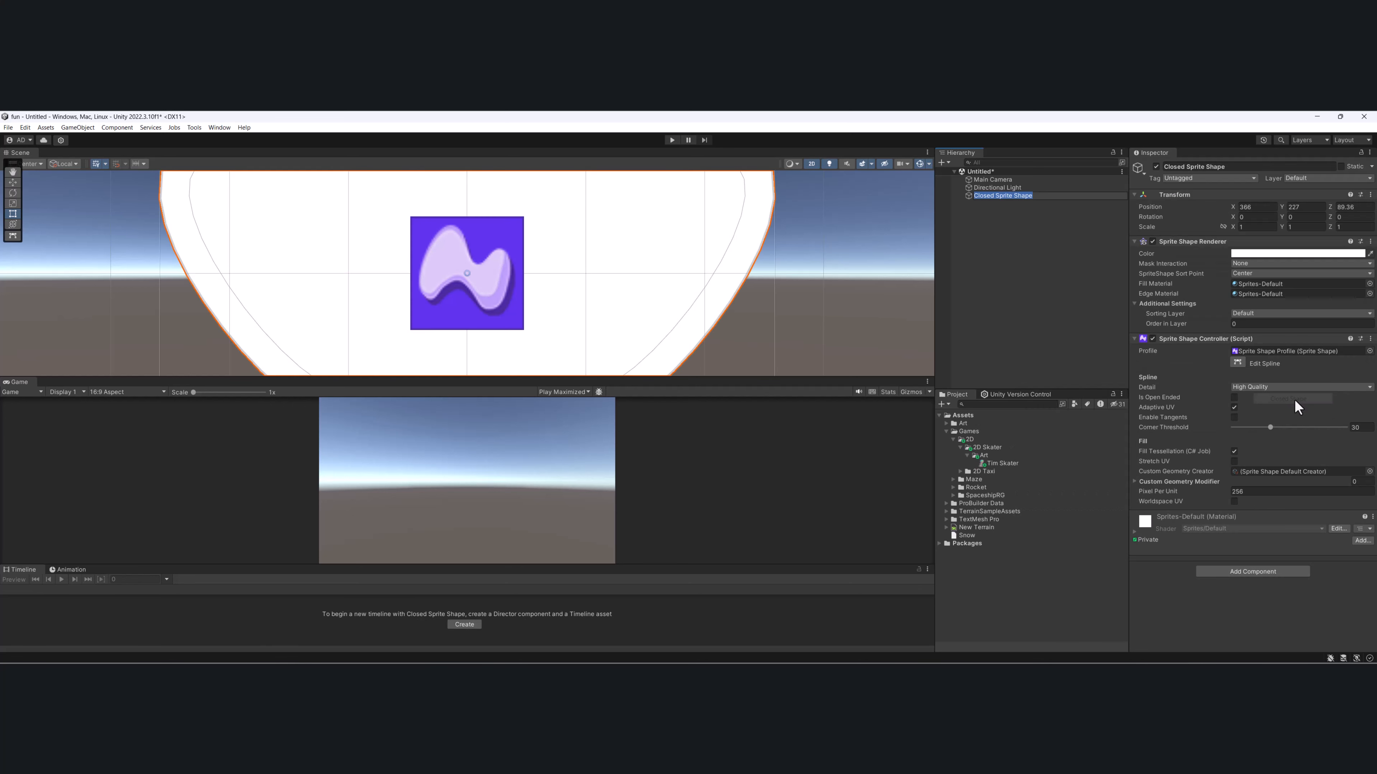
{"action": "scroll", "coordinate": [636, 275], "scroll_direction": "down", "scroll_amount": 8}
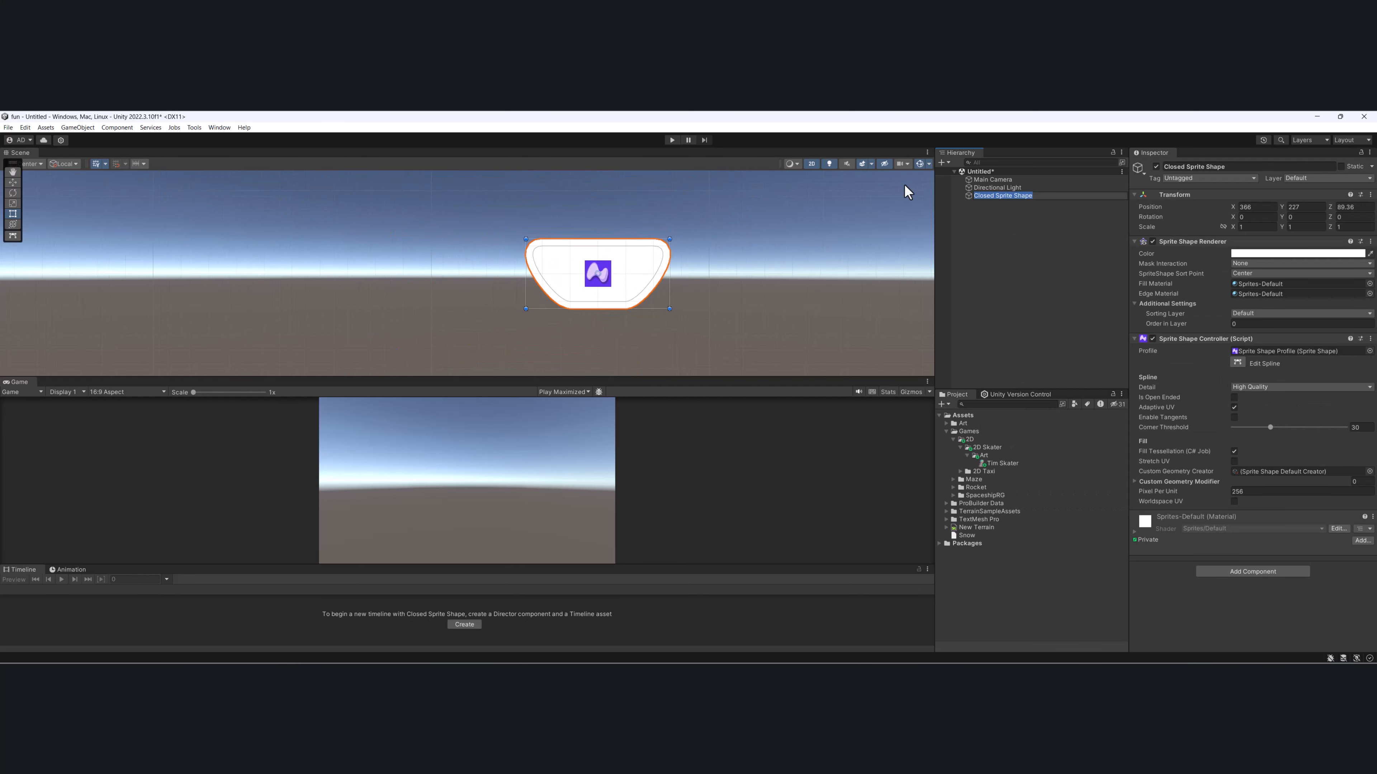
{"action": "left_click", "coordinate": [971, 213]}
- Set the Closed Sprite Shape's position to 0 on the X, Y and Z axes
{"action": "left_click", "coordinate": [991, 180]}
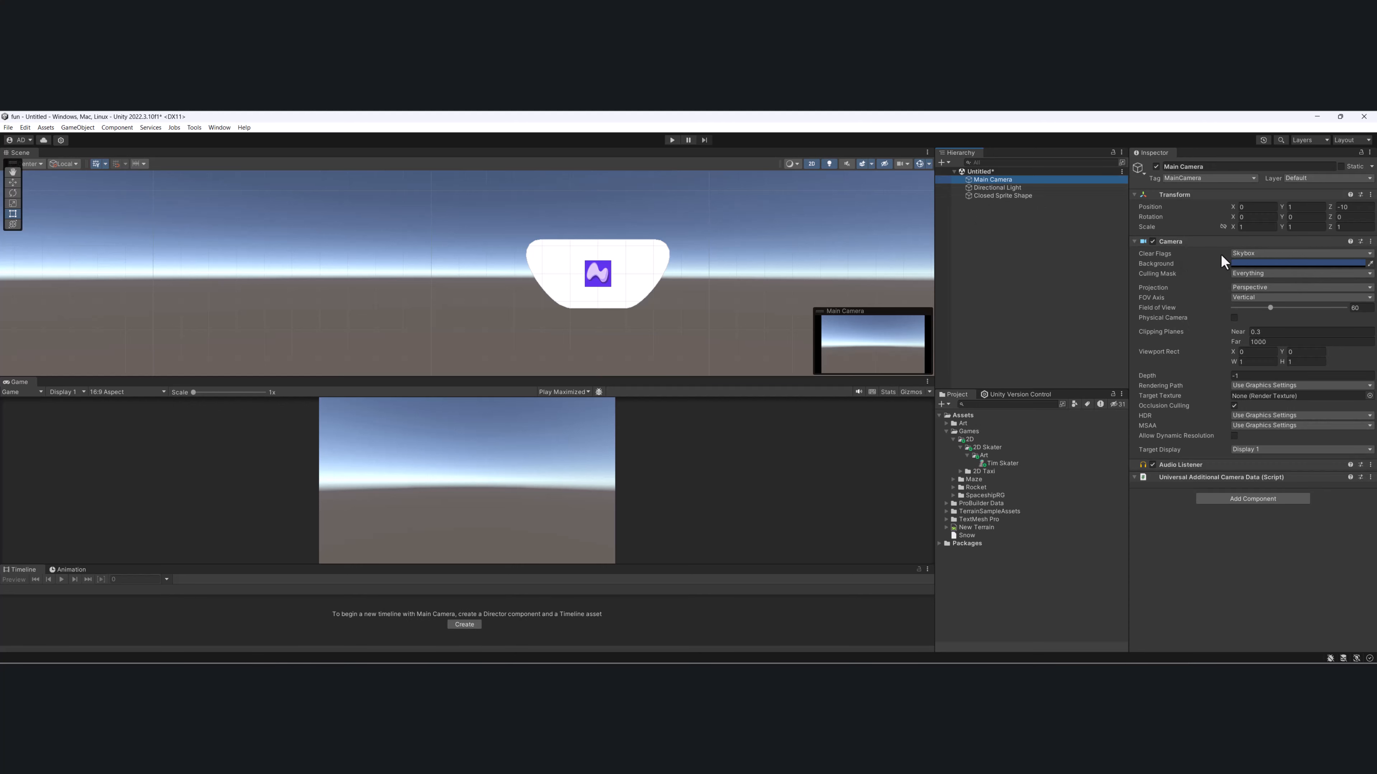
{"action": "middle_click_drag", "start_coordinate": [644, 278], "coordinate": [590, 299]}
{"action": "left_click", "coordinate": [590, 299]}
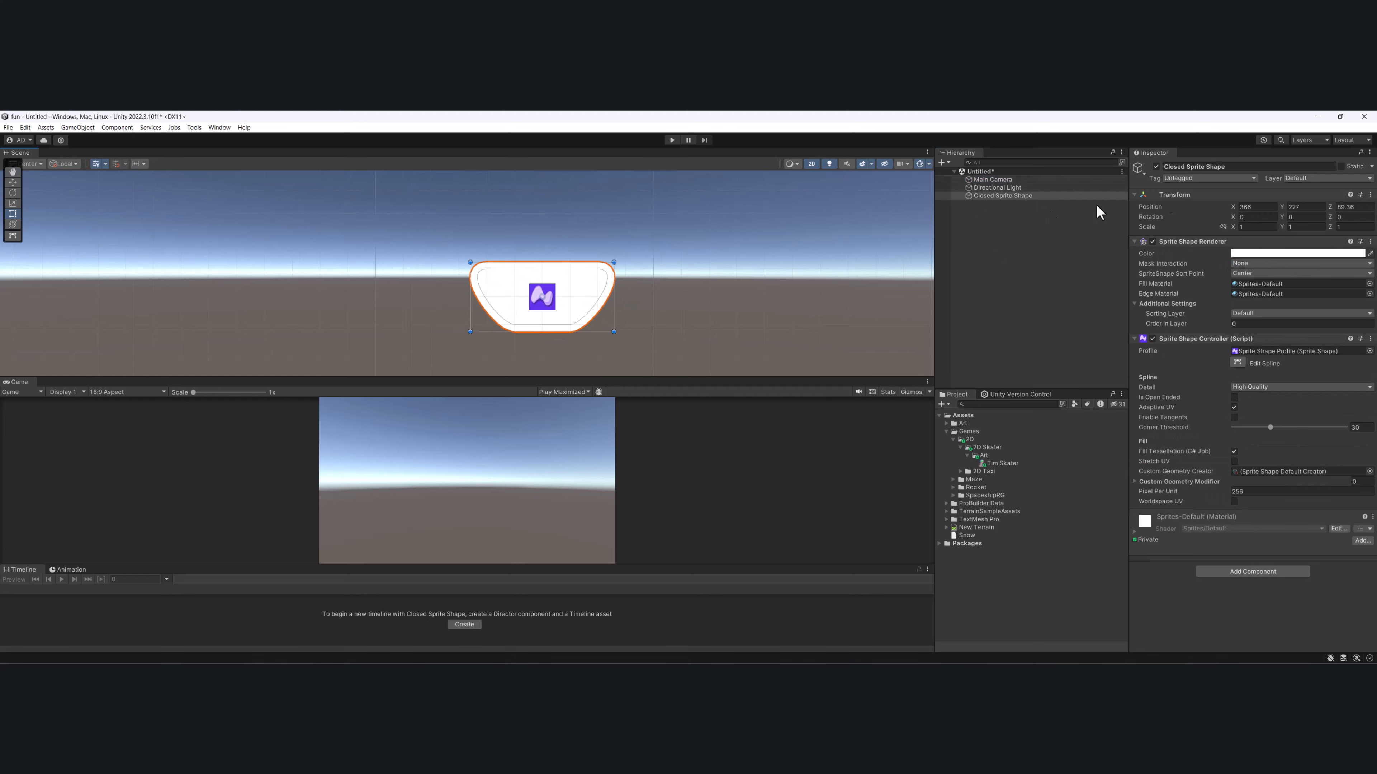
{"action": "left_click", "coordinate": [1270, 206]}
{"action": "type", "text": "0"}
{"action": "key", "text": "Tab"}
{"action": "type", "text": "0"}
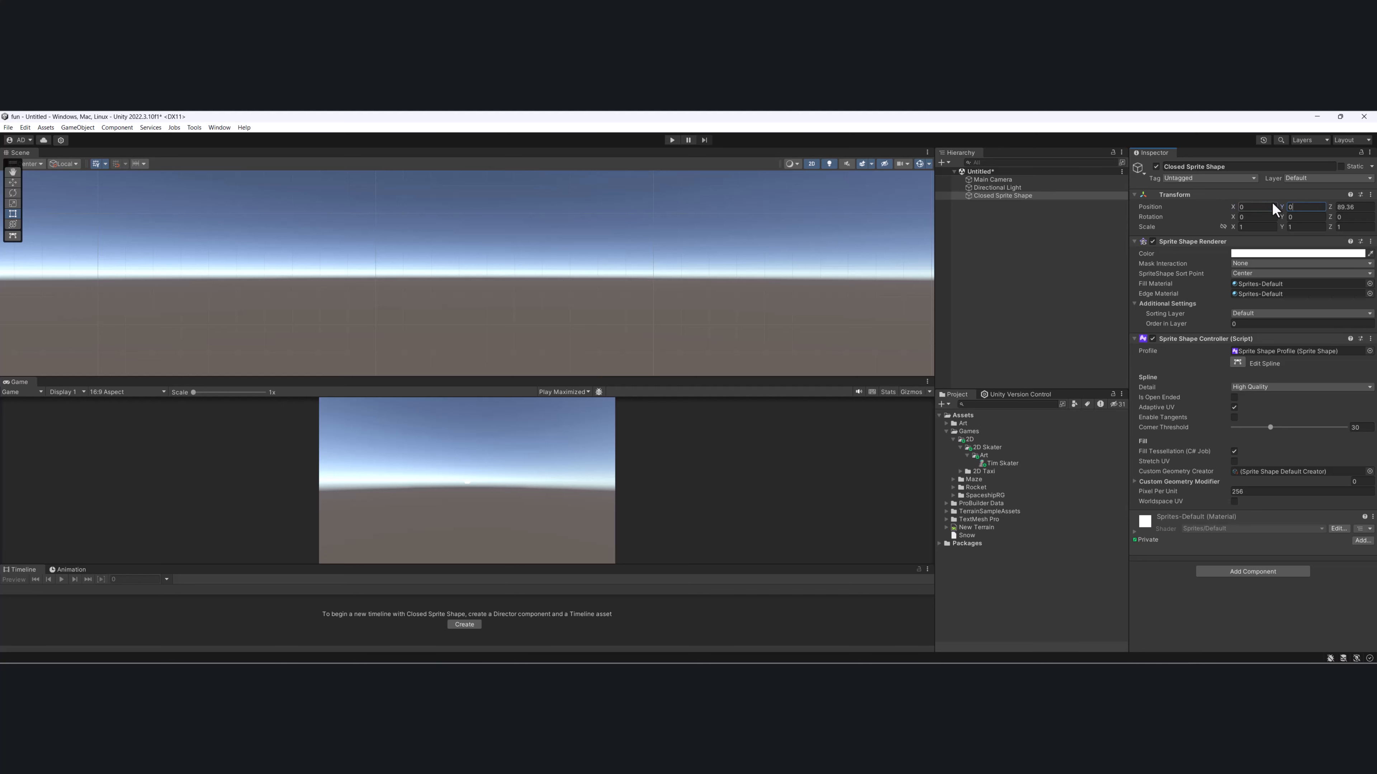
{"action": "key", "text": "Tab"}
{"action": "type", "text": "0"}
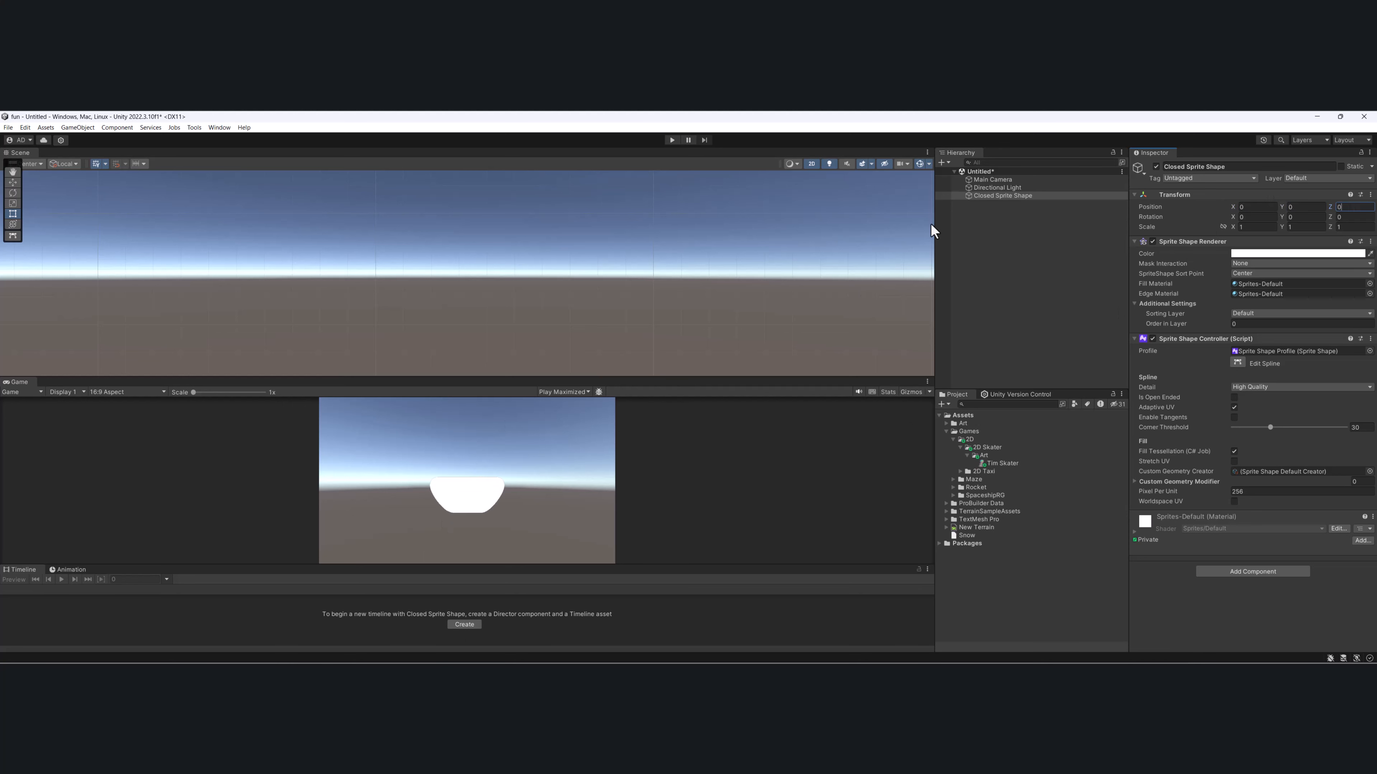
- Set the Main Camera's projection to Orthographic
{"action": "left_click", "coordinate": [1008, 180]}
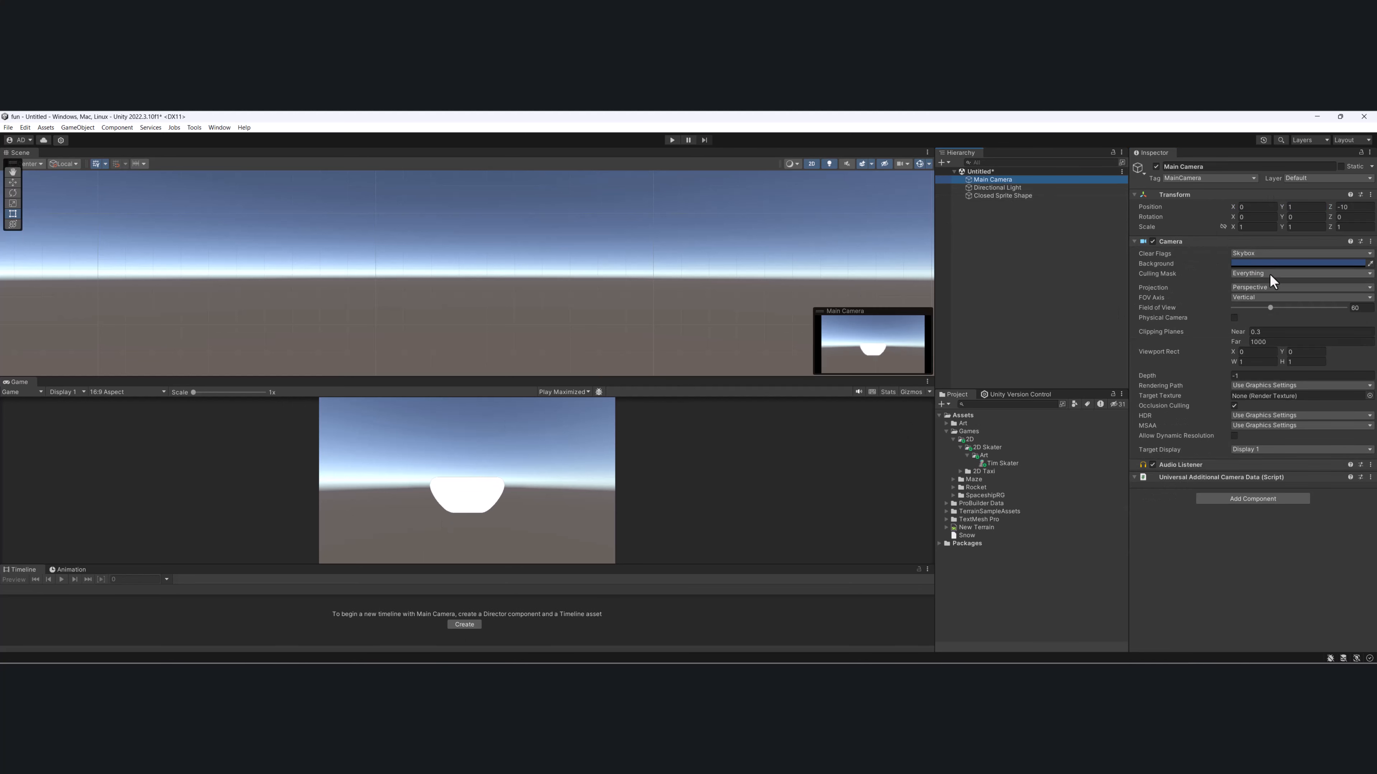
{"action": "left_click", "coordinate": [1263, 287]}
{"action": "left_click", "coordinate": [1265, 309]}
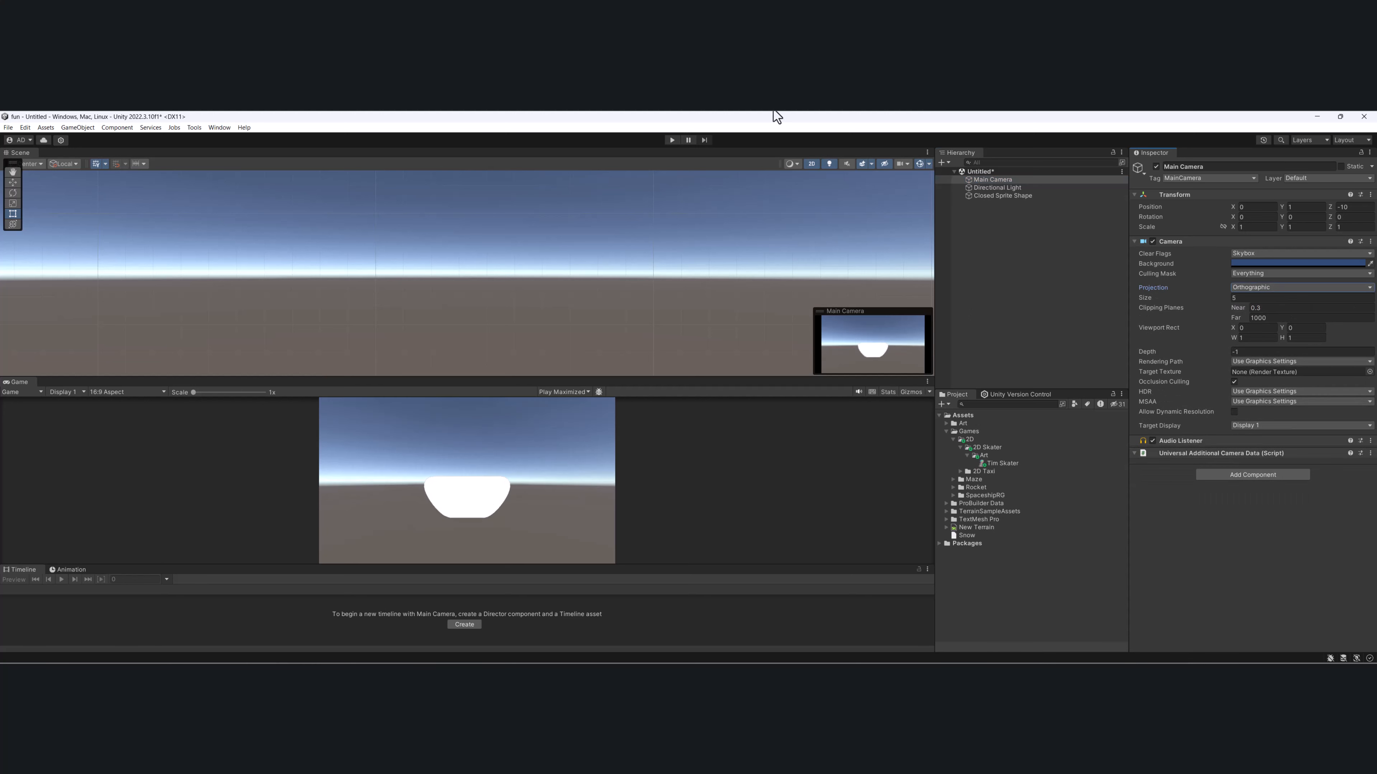
- Set the scene's Skybox Material to None in the Lighting environment settings and close the Lighting window
{"action": "left_click", "coordinate": [219, 127]}
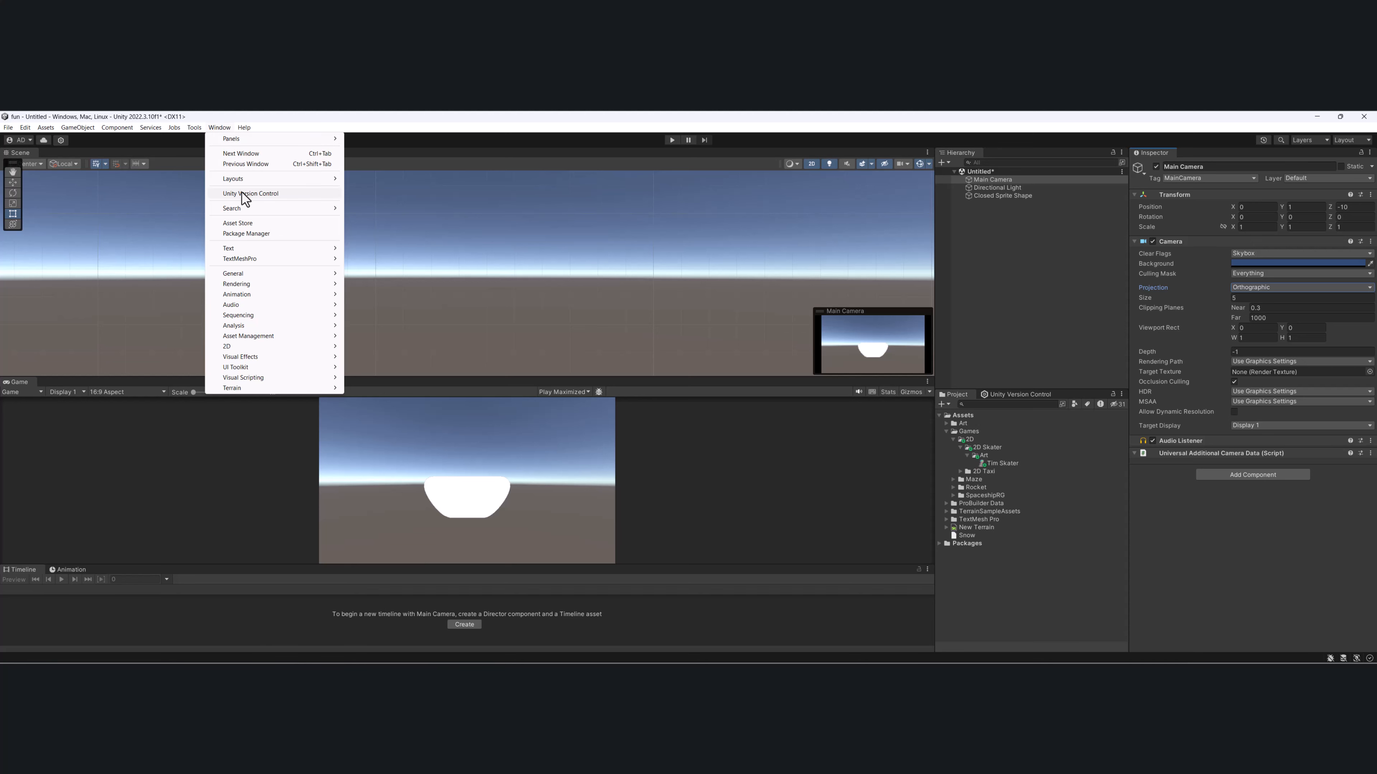
{"action": "mouse_move", "coordinate": [239, 284]}
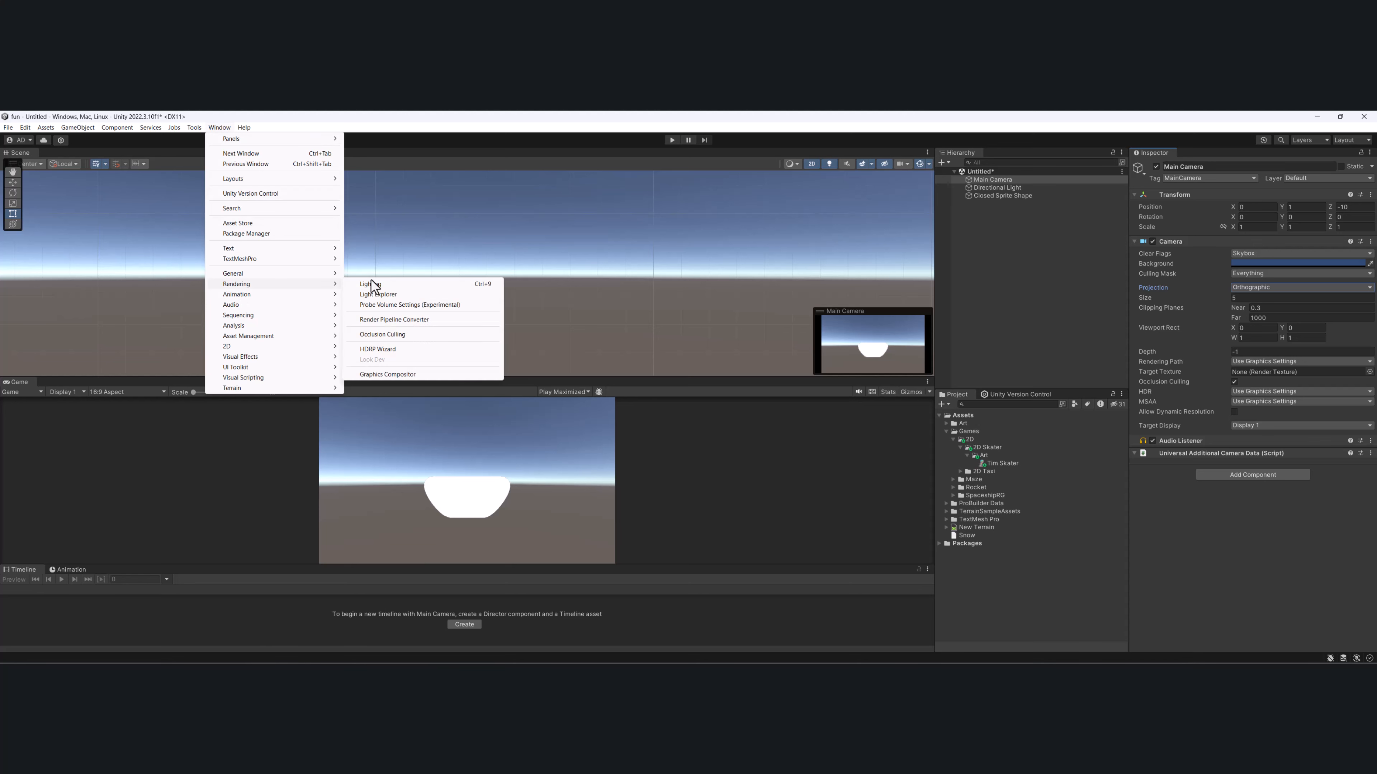
{"action": "left_click", "coordinate": [392, 283]}
{"action": "left_click_drag", "start_coordinate": [113, 281], "coordinate": [826, 237]}
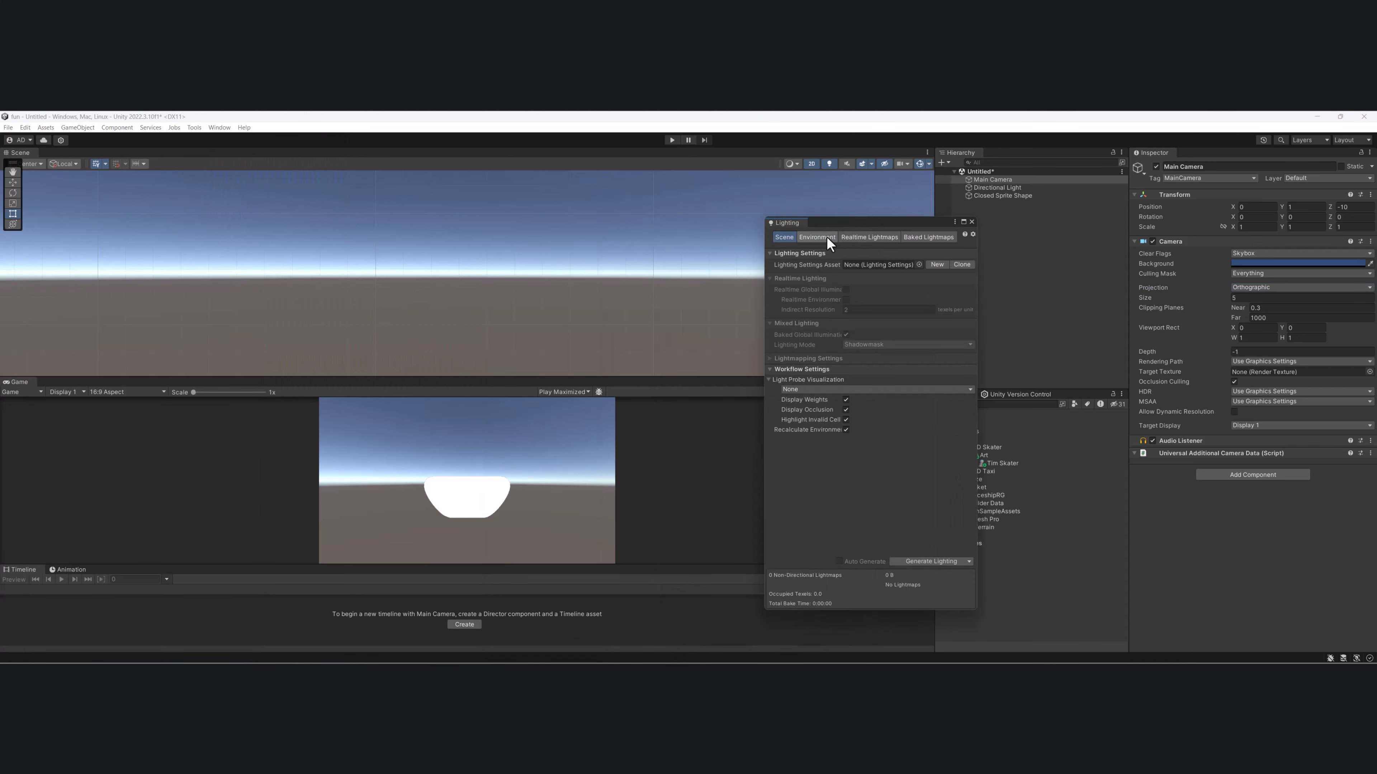
{"action": "left_click", "coordinate": [826, 237]}
{"action": "left_click", "coordinate": [970, 265]}
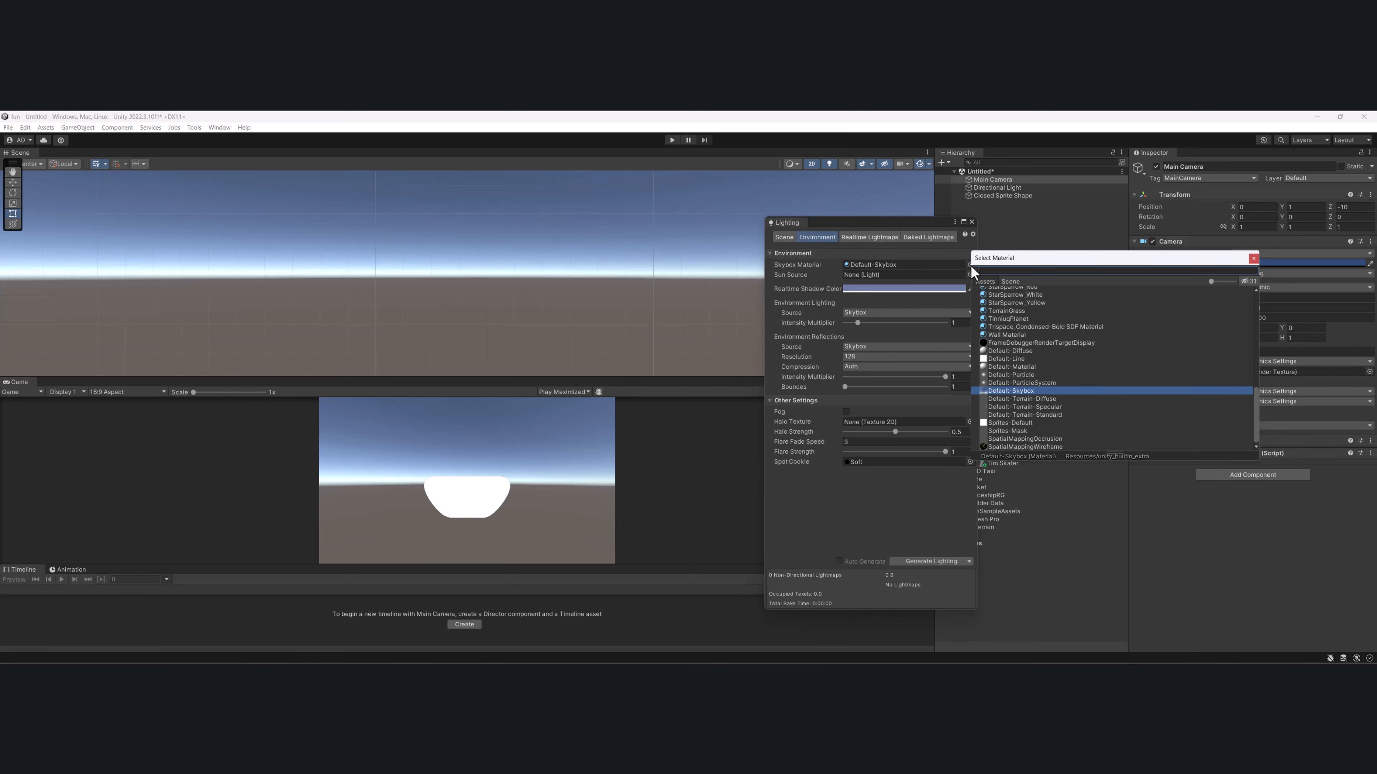
{"action": "scroll", "coordinate": [1021, 313], "scroll_direction": "up", "scroll_amount": 10}
{"action": "double_click", "coordinate": [1014, 295]}
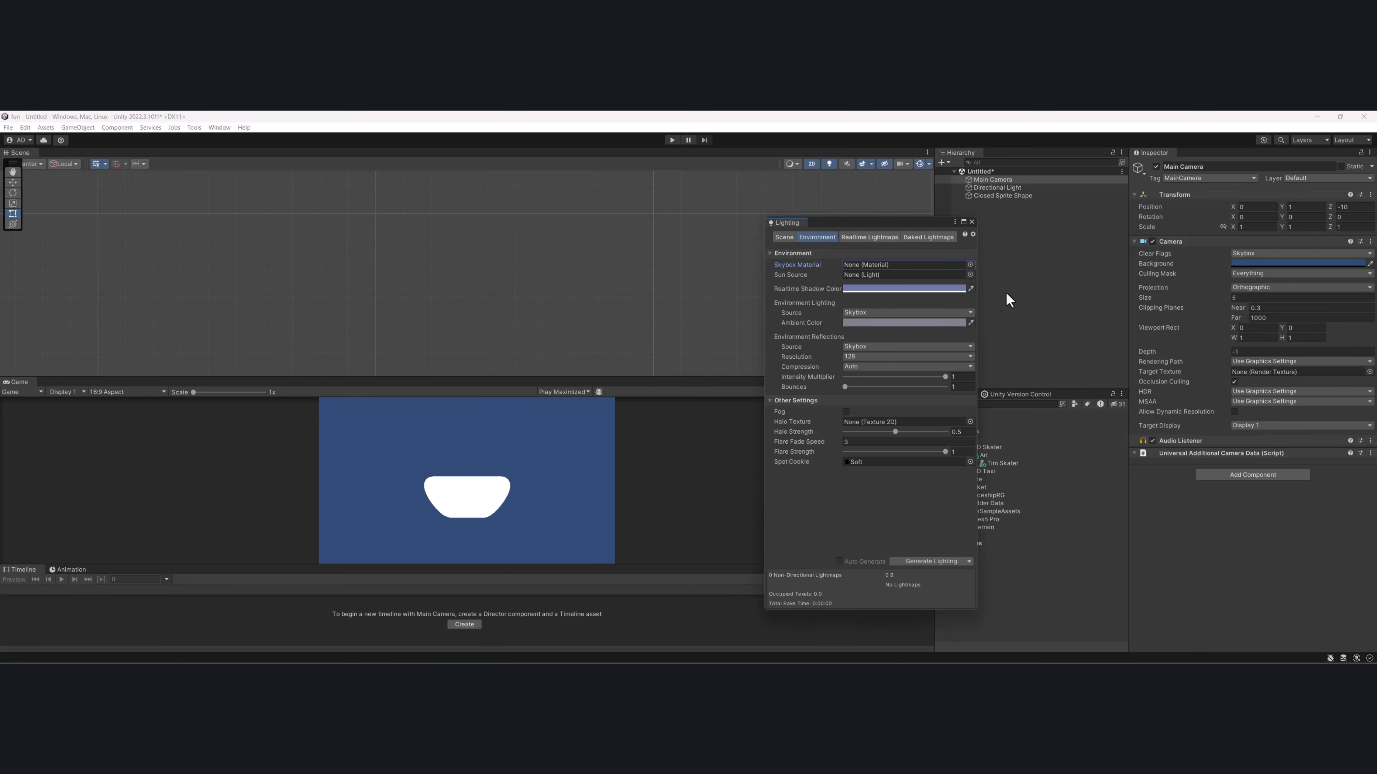
{"action": "left_click", "coordinate": [971, 222]}
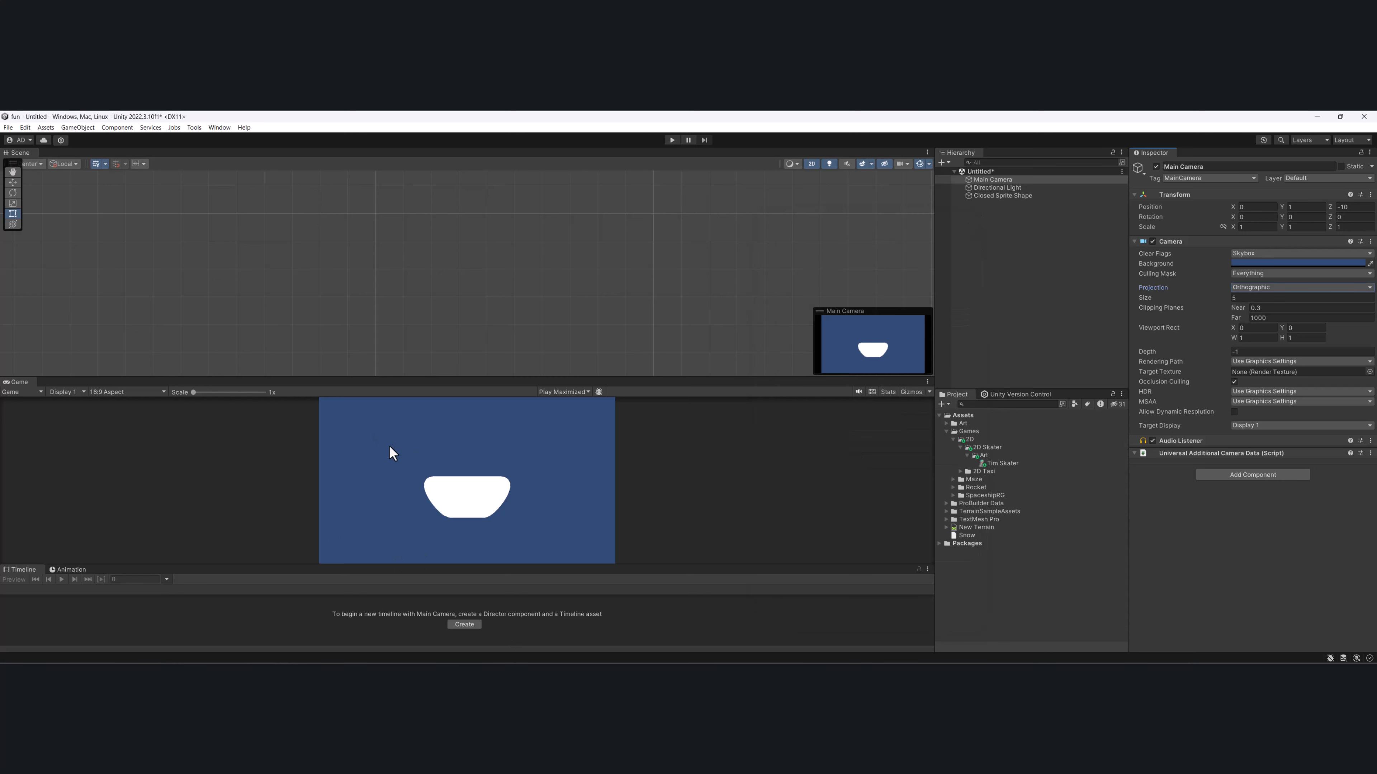
- Examine the Closed Sprite Shape's Sprite Shape Controller and locate its assigned profile among the project assets
{"action": "left_click", "coordinate": [1019, 188]}
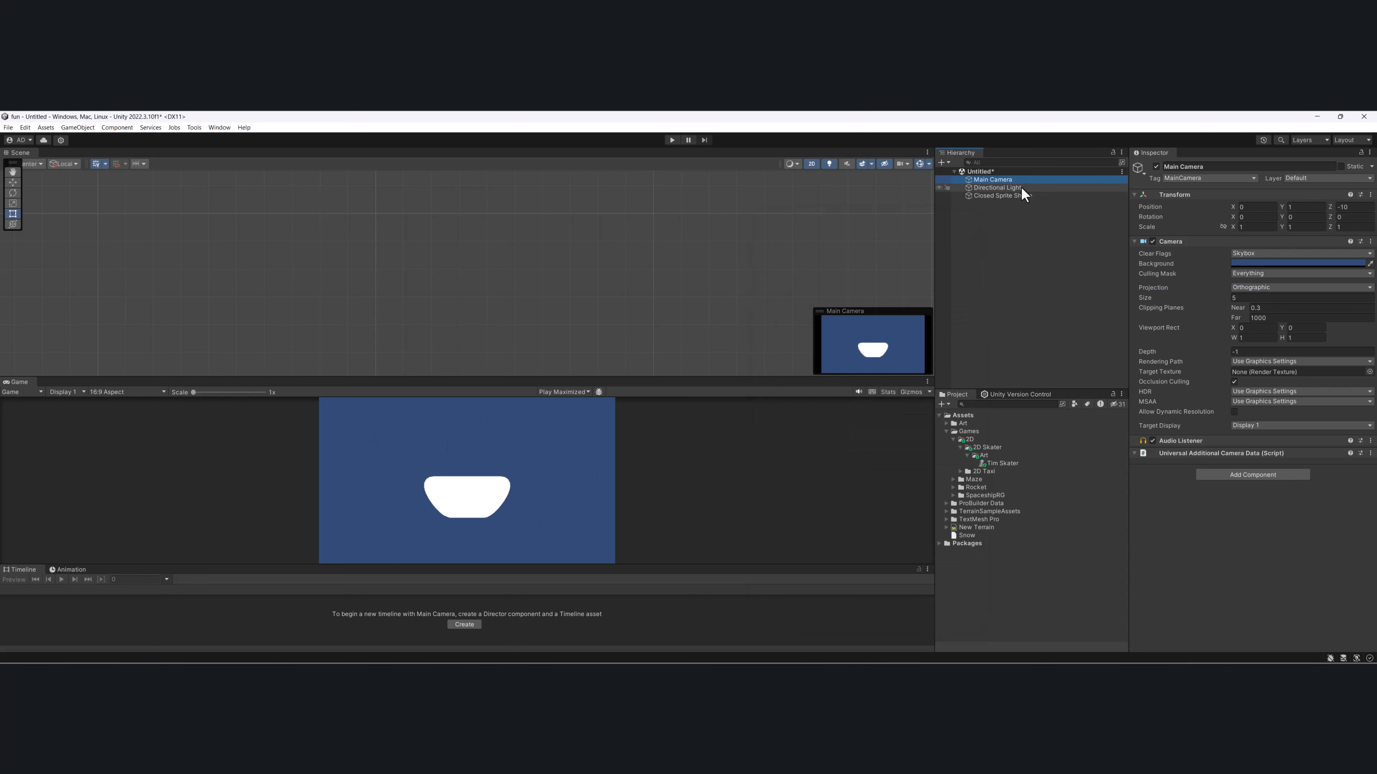
{"action": "left_click", "coordinate": [1007, 181]}
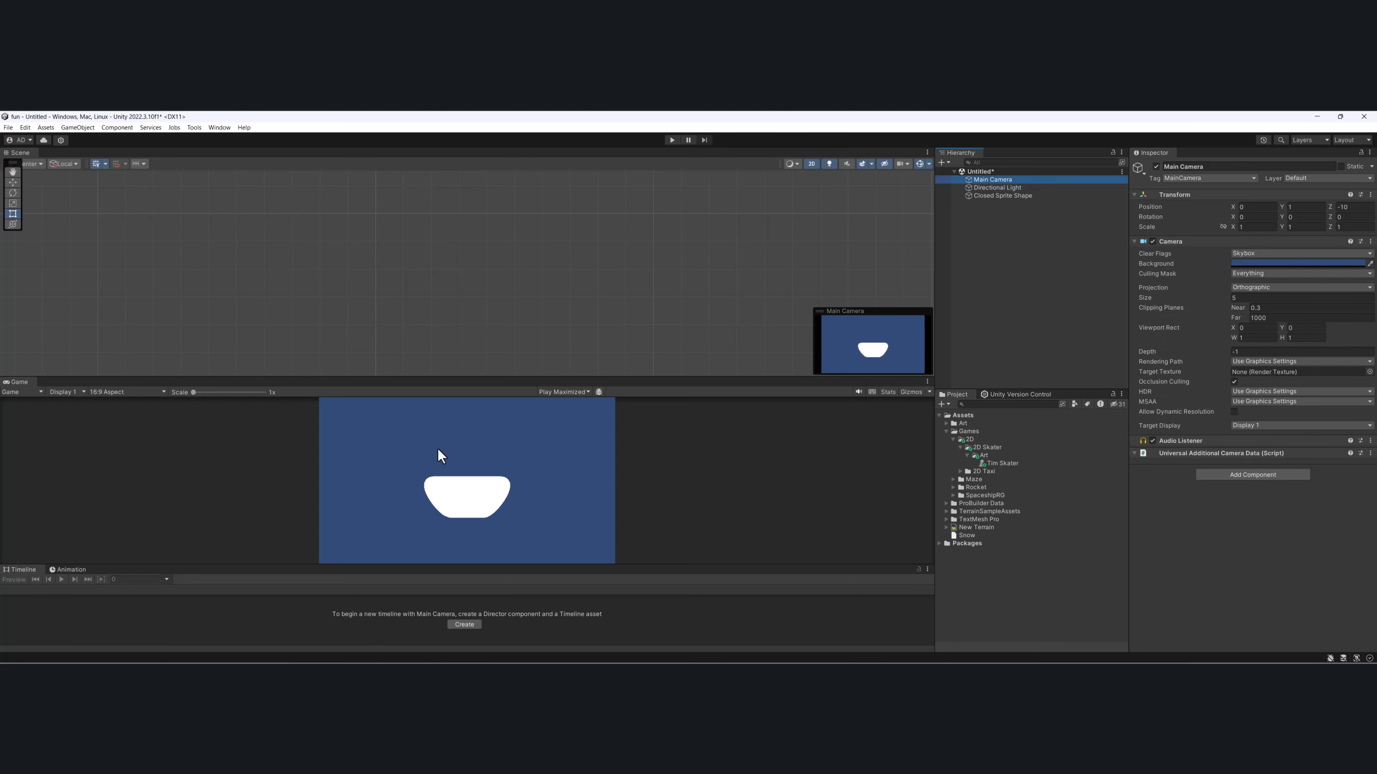
{"action": "left_click", "coordinate": [1009, 195]}
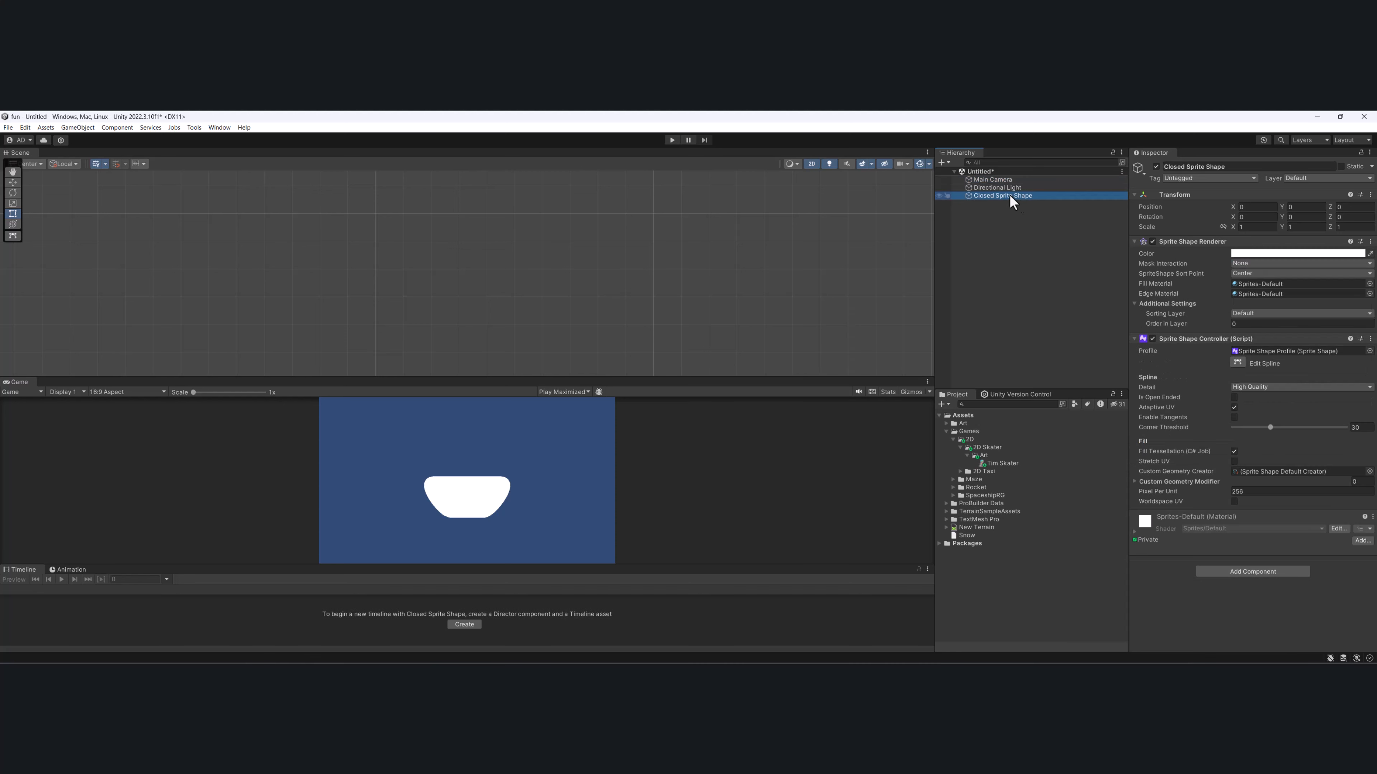
{"action": "left_click", "coordinate": [1238, 365]}
{"action": "left_click", "coordinate": [1238, 364]}
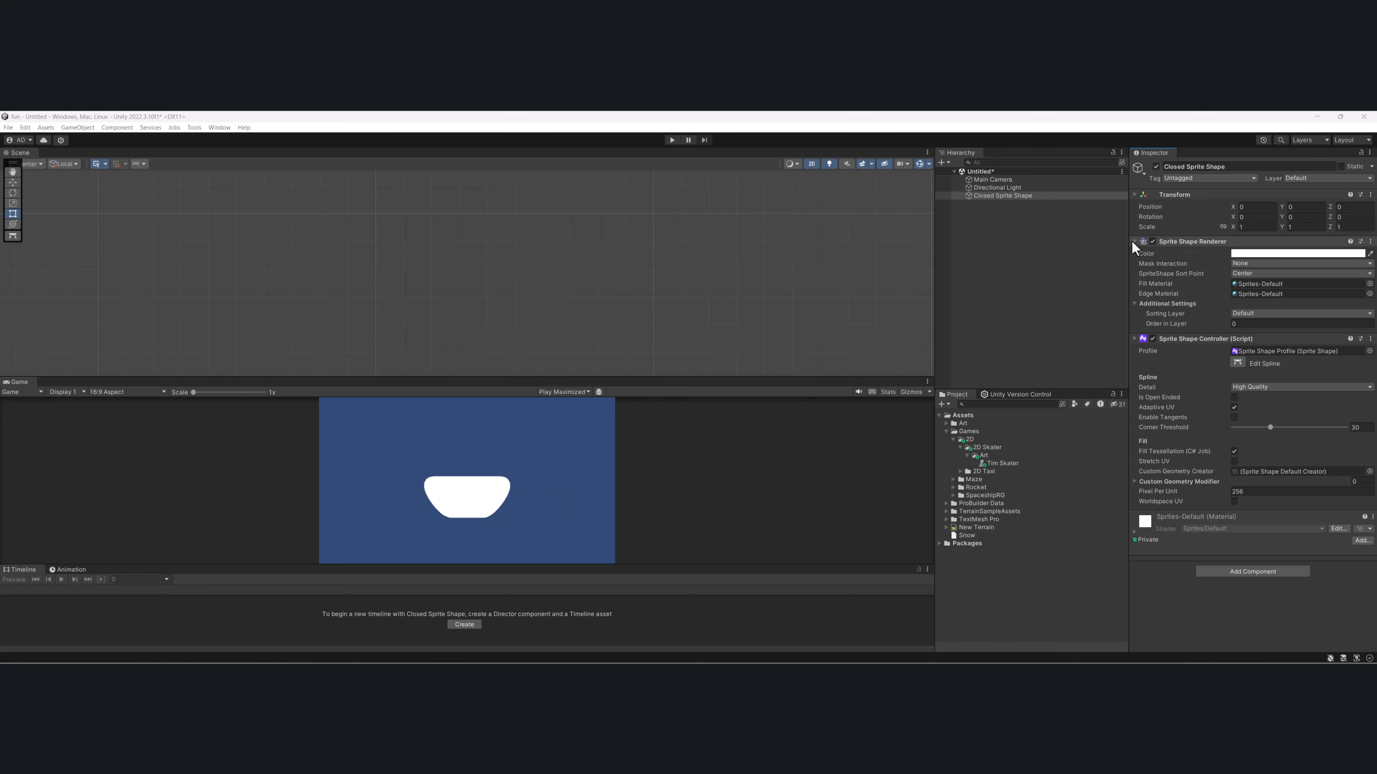
{"action": "left_click", "coordinate": [1201, 243]}
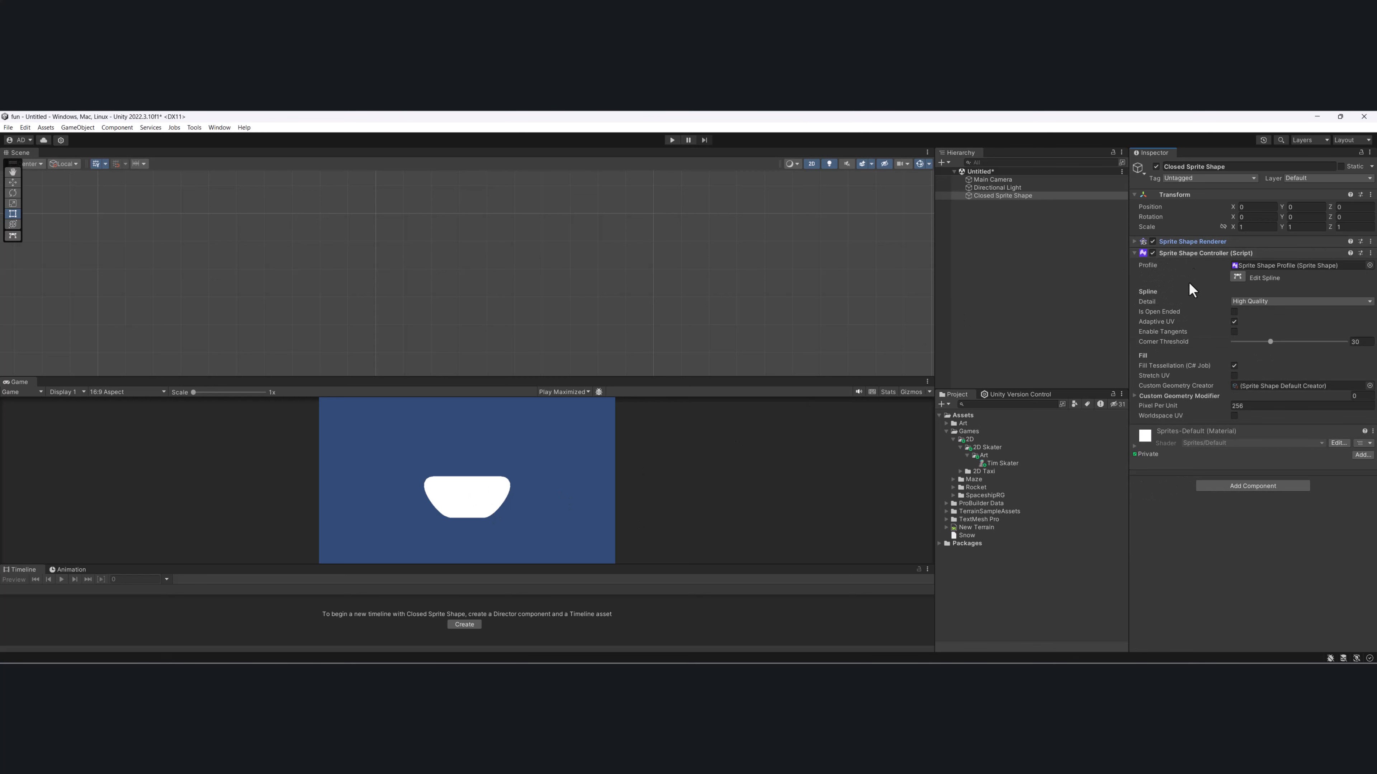
{"action": "left_click", "coordinate": [1249, 268]}
{"action": "scroll", "coordinate": [1039, 551], "scroll_direction": "down", "scroll_amount": 5}
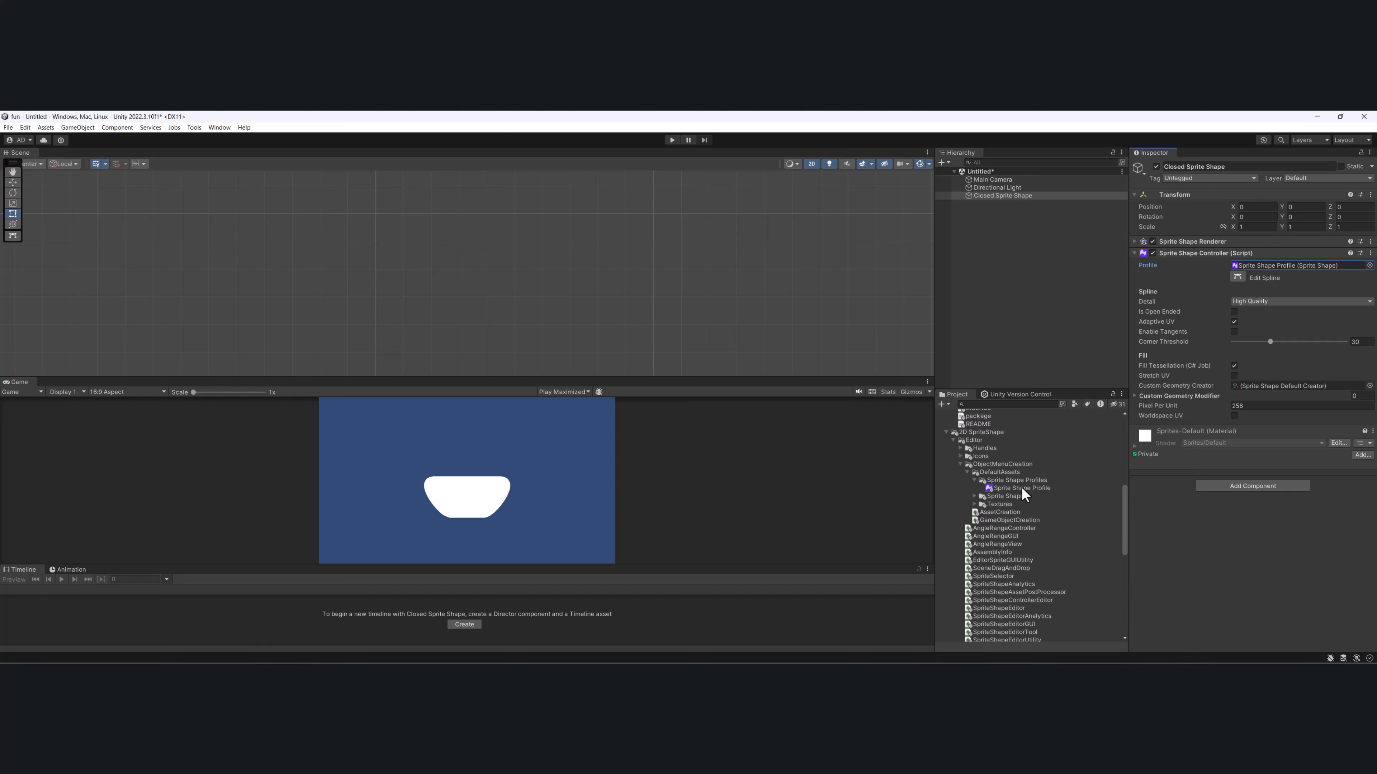
- Create a Sprite Shape Profile in the 2D Skater Art folder and name it Skater Sprite Shape Profile
{"action": "scroll", "coordinate": [1031, 502], "scroll_direction": "up", "scroll_amount": 10}
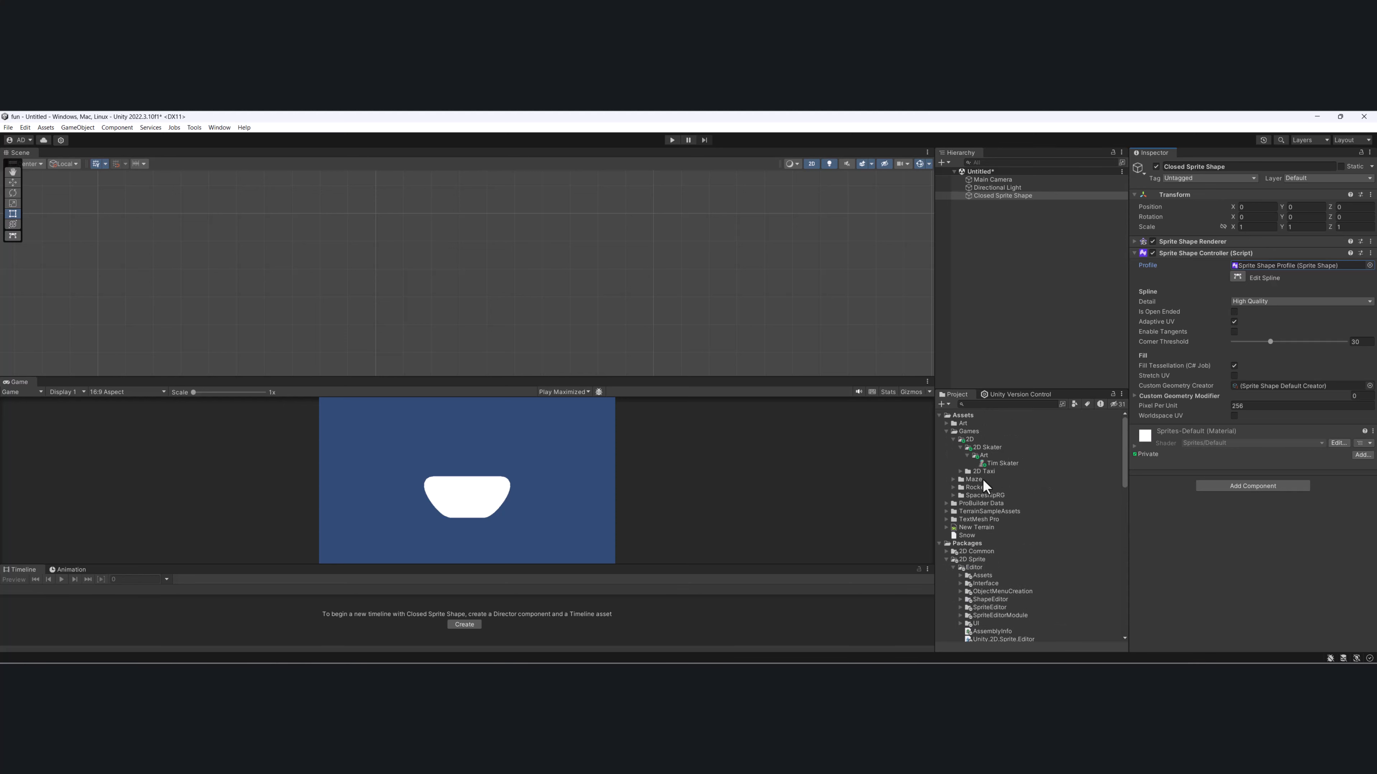
{"action": "right_click", "coordinate": [984, 455]}
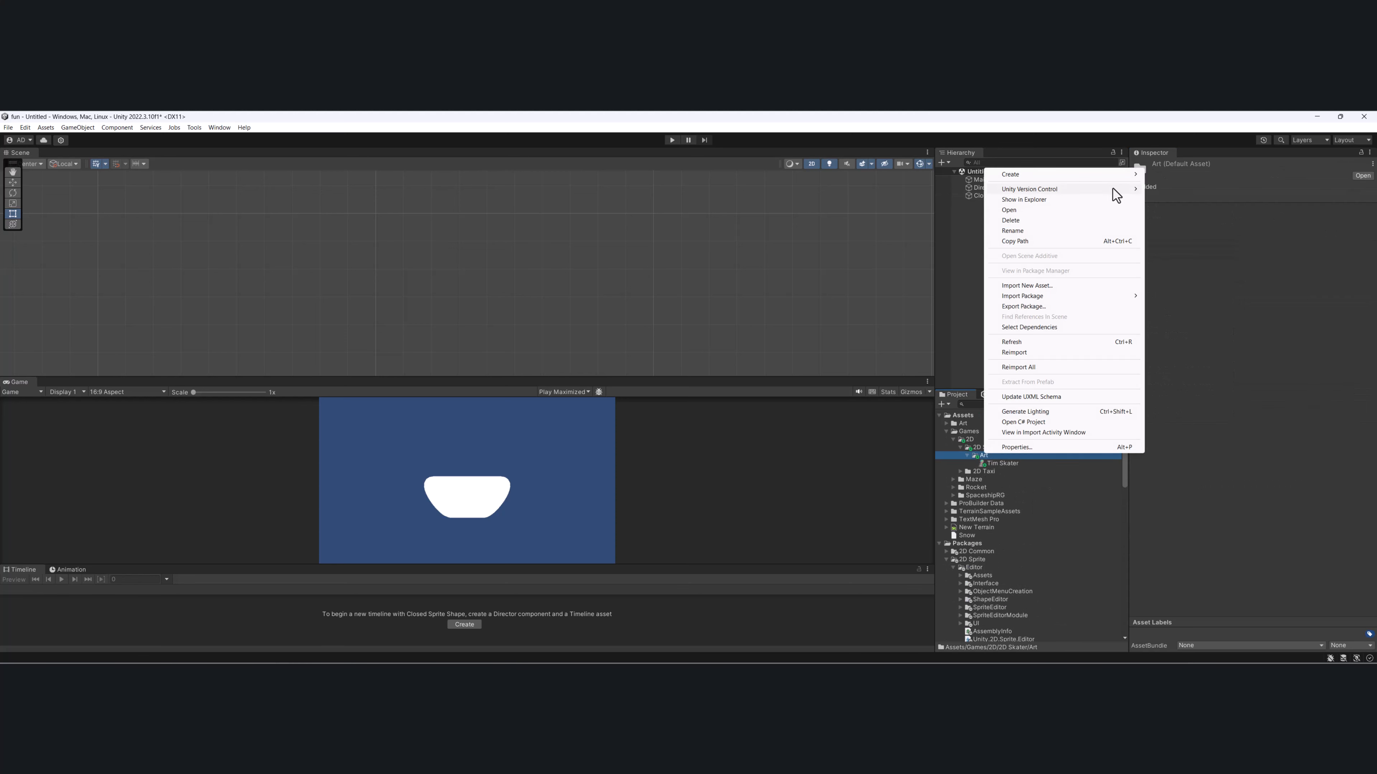
{"action": "mouse_move", "coordinate": [1119, 172]}
{"action": "mouse_move", "coordinate": [1187, 152]}
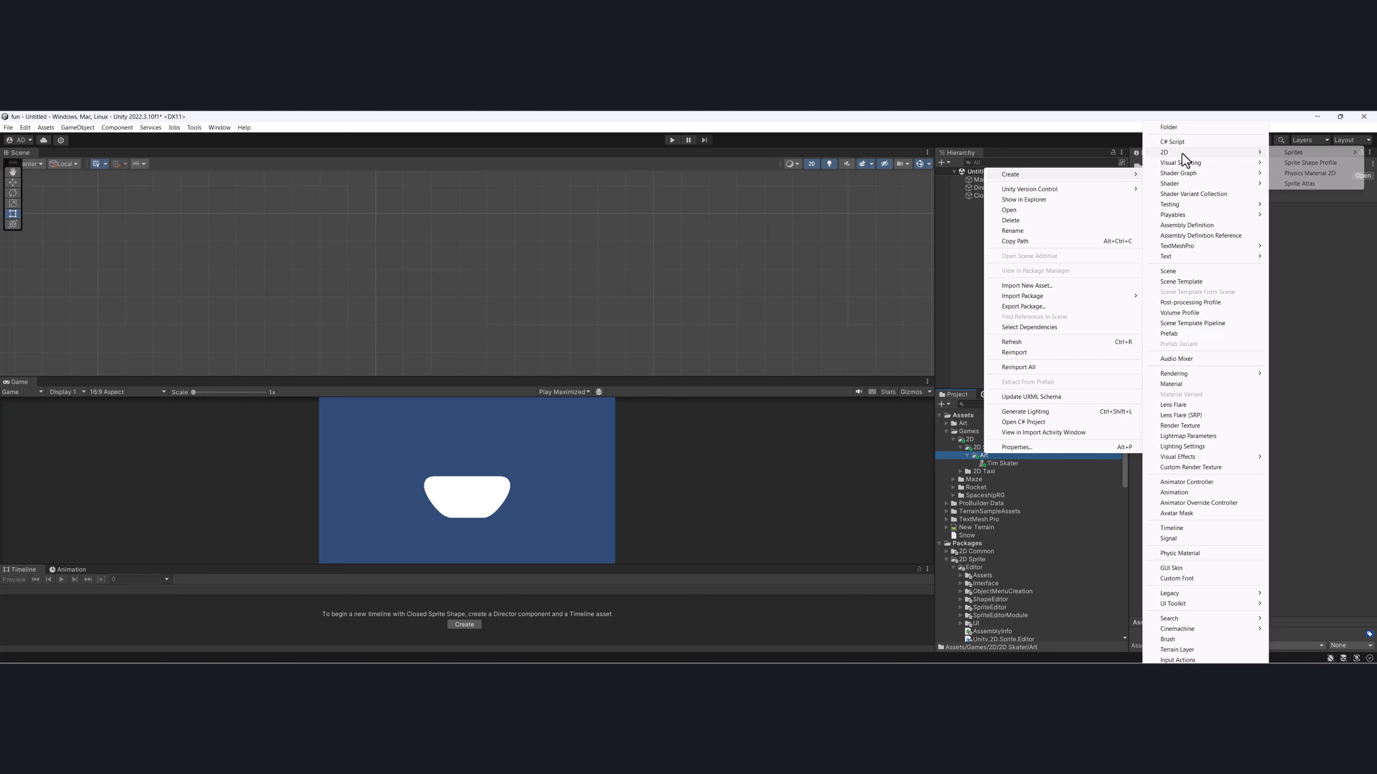
{"action": "left_click", "coordinate": [1316, 164]}
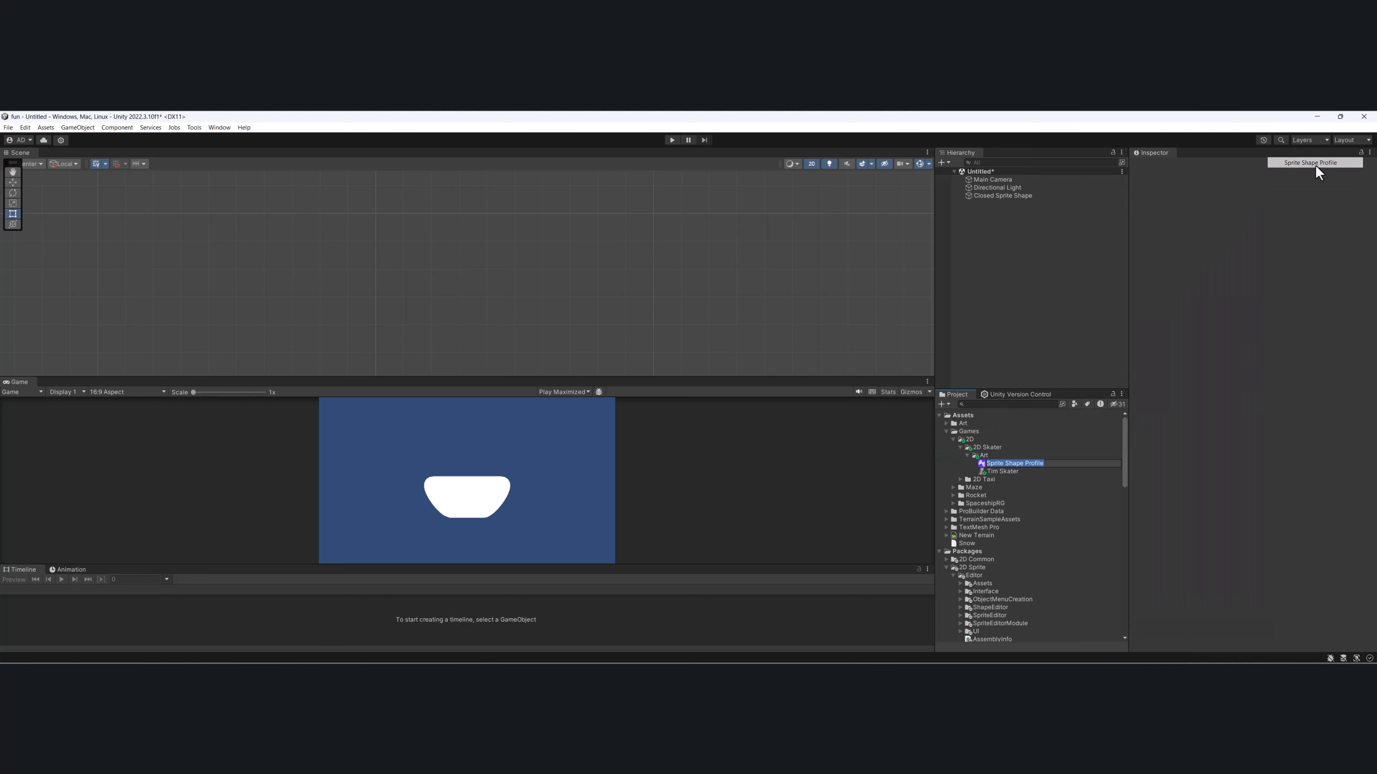
{"action": "key", "text": "Home"}
{"action": "type", "text": "Skater"}
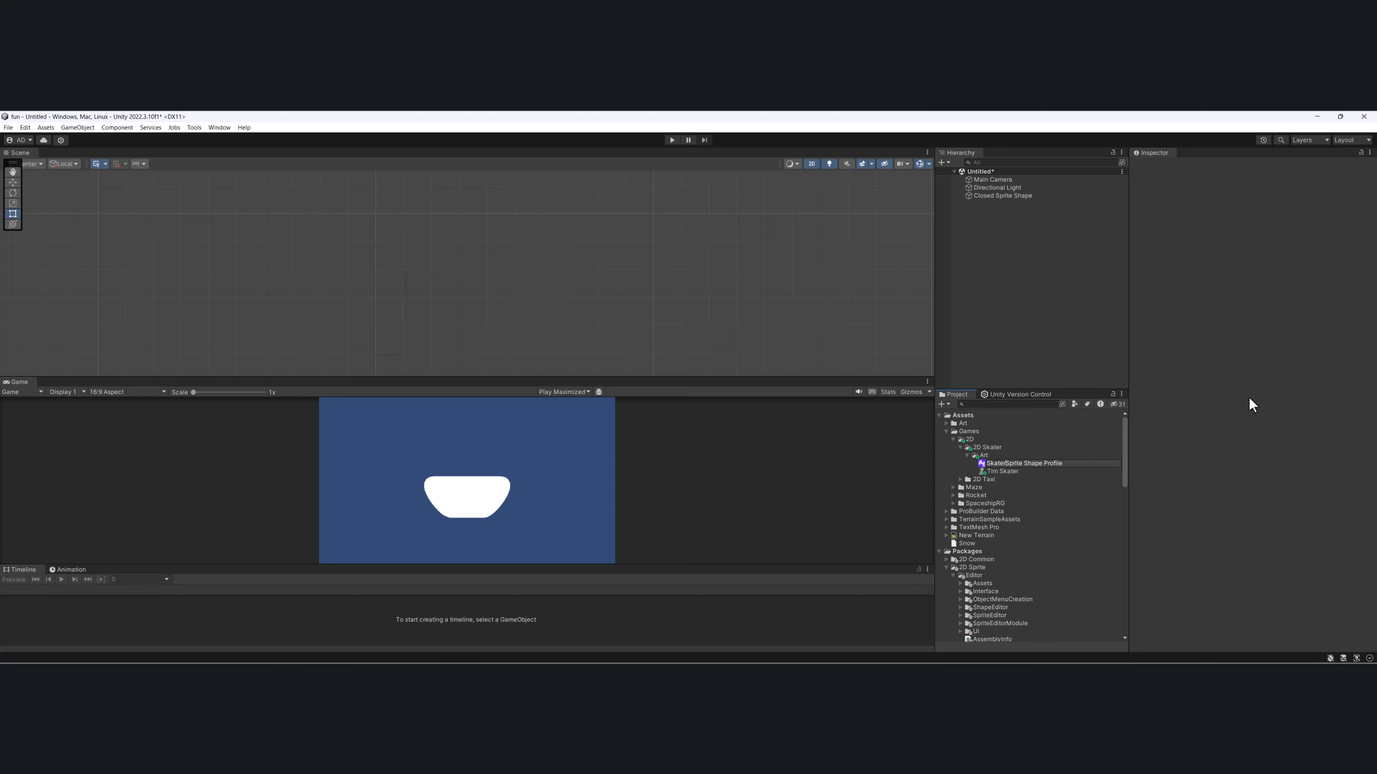
{"action": "key", "text": "Return"}
- Assign the Skater Sprite Shape Profile as the profile of the Closed Sprite Shape's Sprite Shape Controller
{"action": "left_click", "coordinate": [1000, 196]}
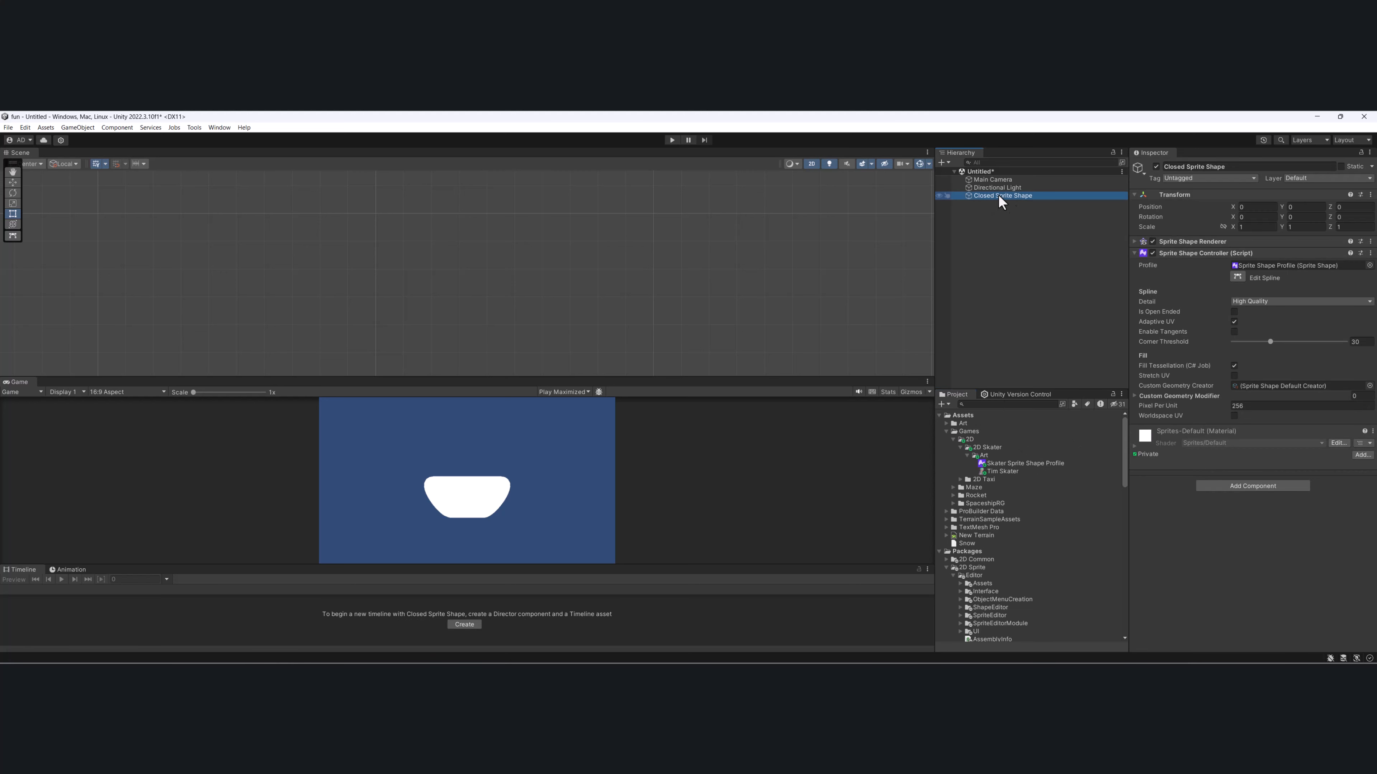
{"action": "left_click_drag", "start_coordinate": [1019, 464], "coordinate": [1315, 262]}
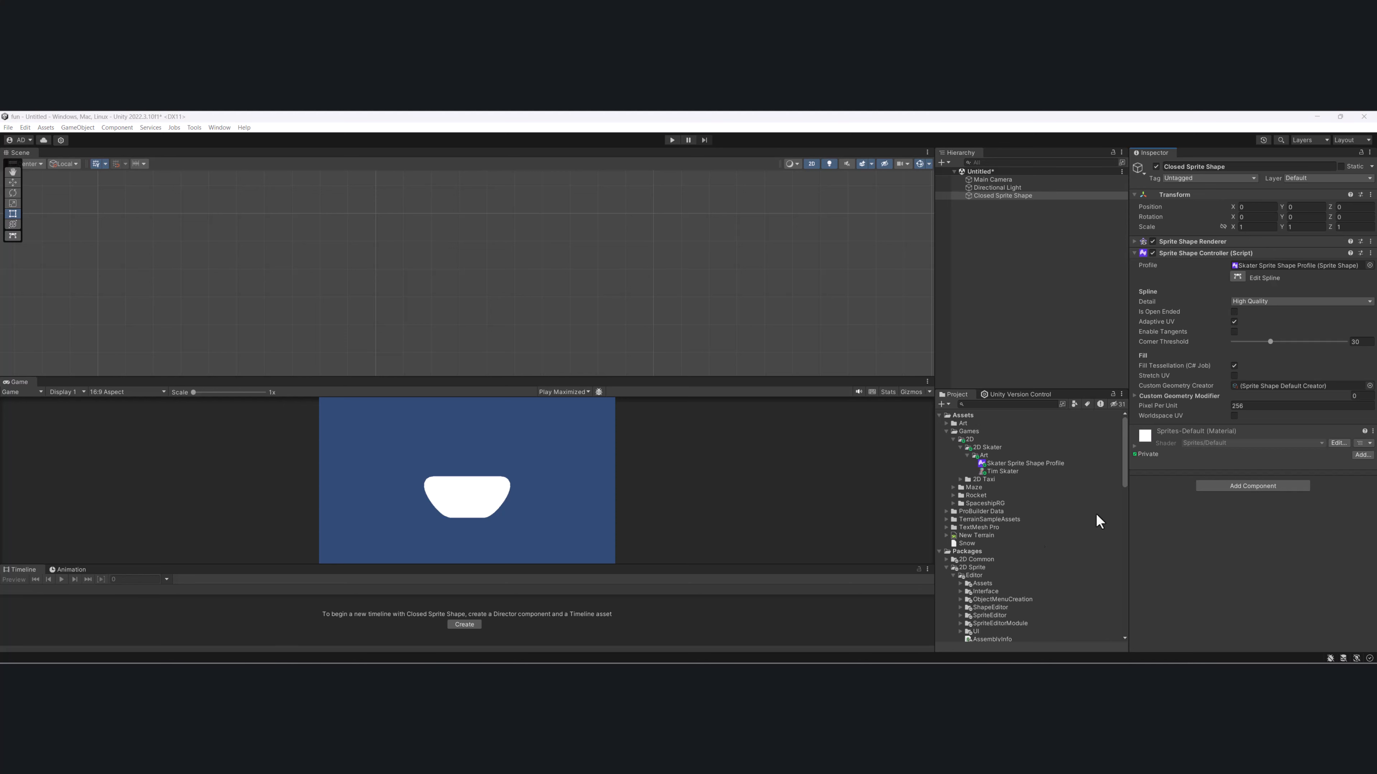
- Frame the Closed Sprite Shape in the Scene view and examine the settings of the Skater Sprite Shape Profile
{"action": "left_click", "coordinate": [1017, 464]}
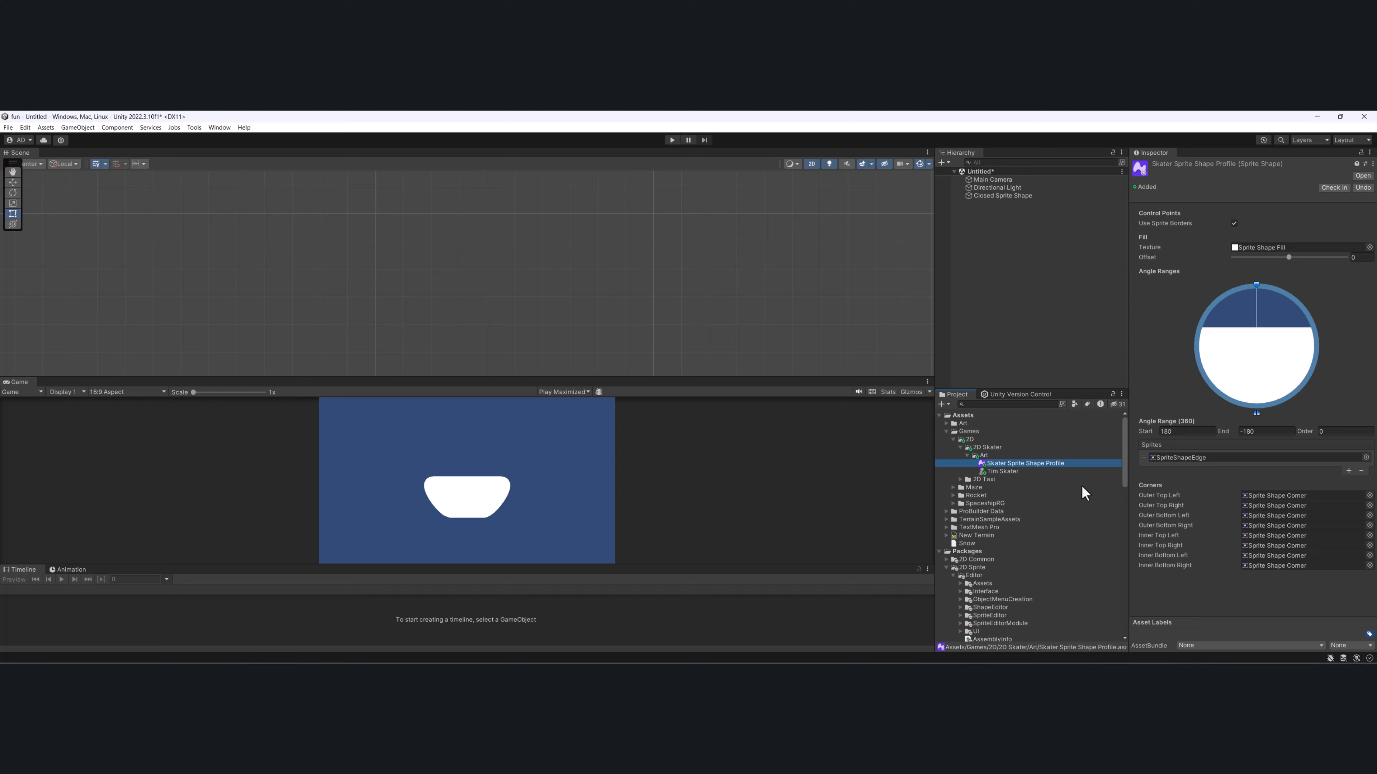
{"action": "scroll", "coordinate": [458, 440], "scroll_direction": "up", "scroll_amount": 3}
{"action": "scroll", "coordinate": [491, 519], "scroll_direction": "up", "scroll_amount": 1}
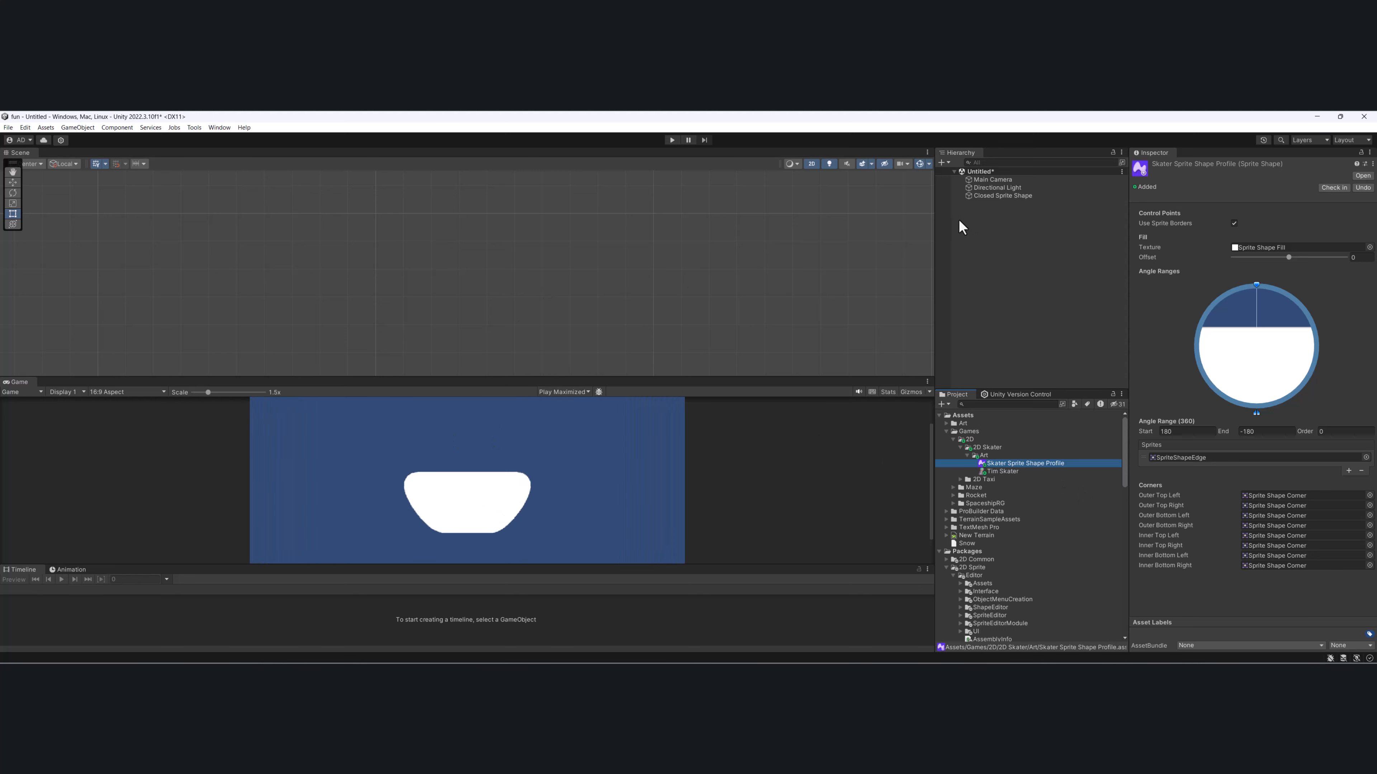
{"action": "left_click", "coordinate": [997, 196]}
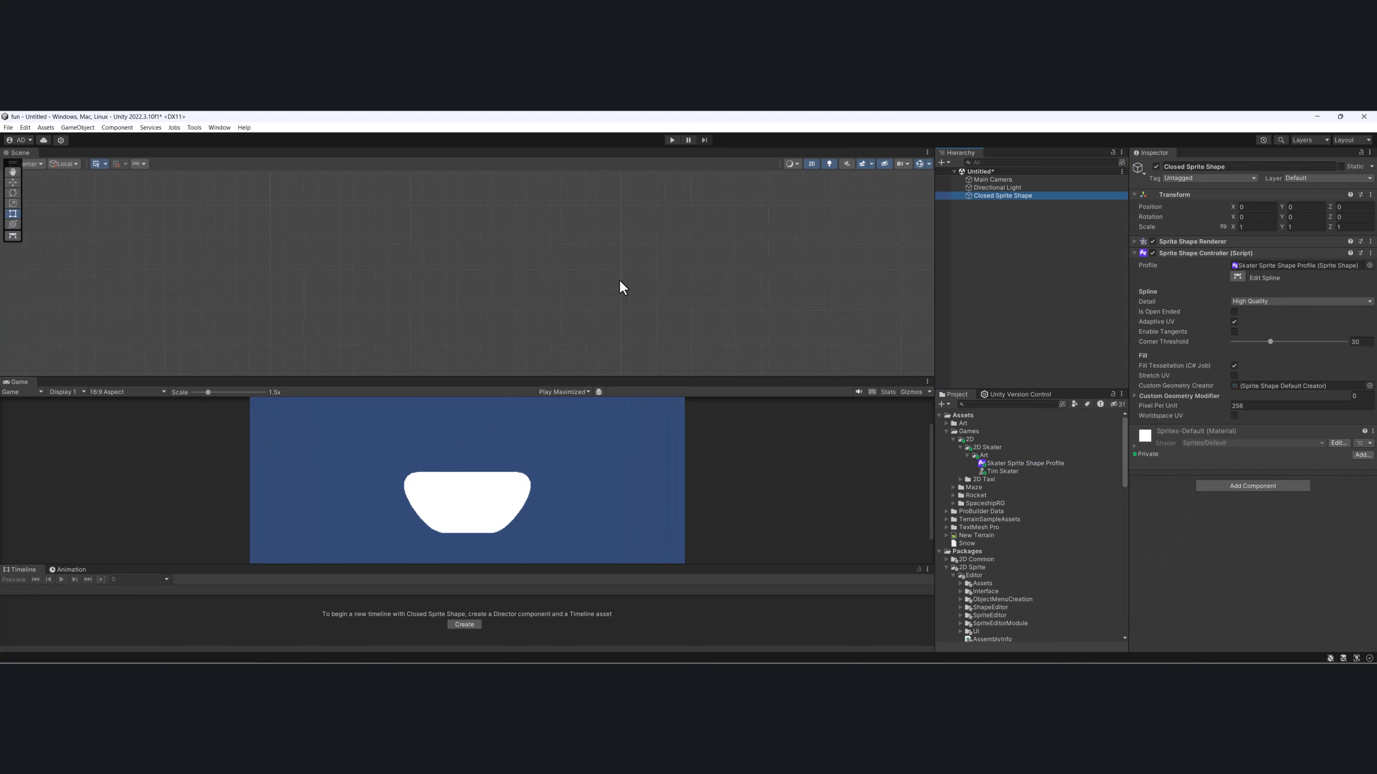
{"action": "key", "text": "f"}
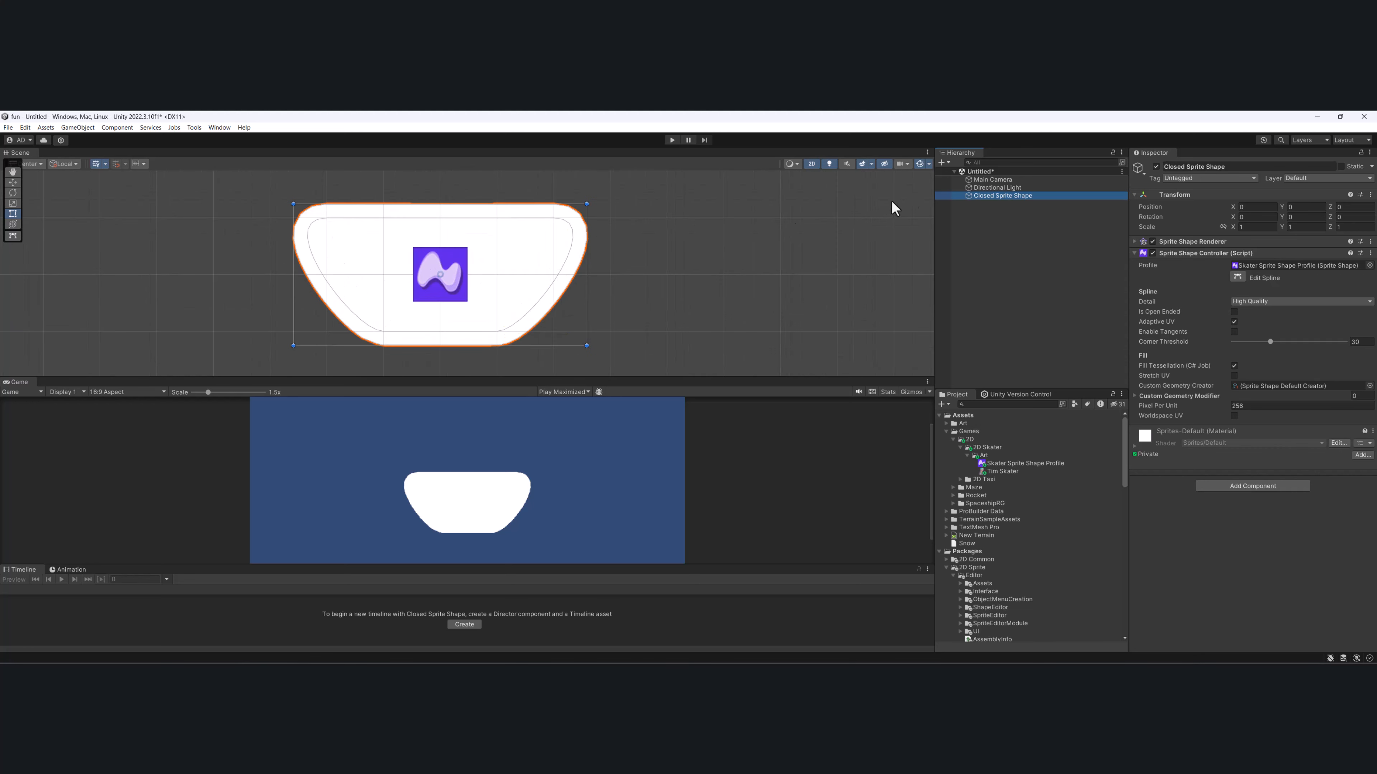
{"action": "left_click", "coordinate": [1024, 461]}
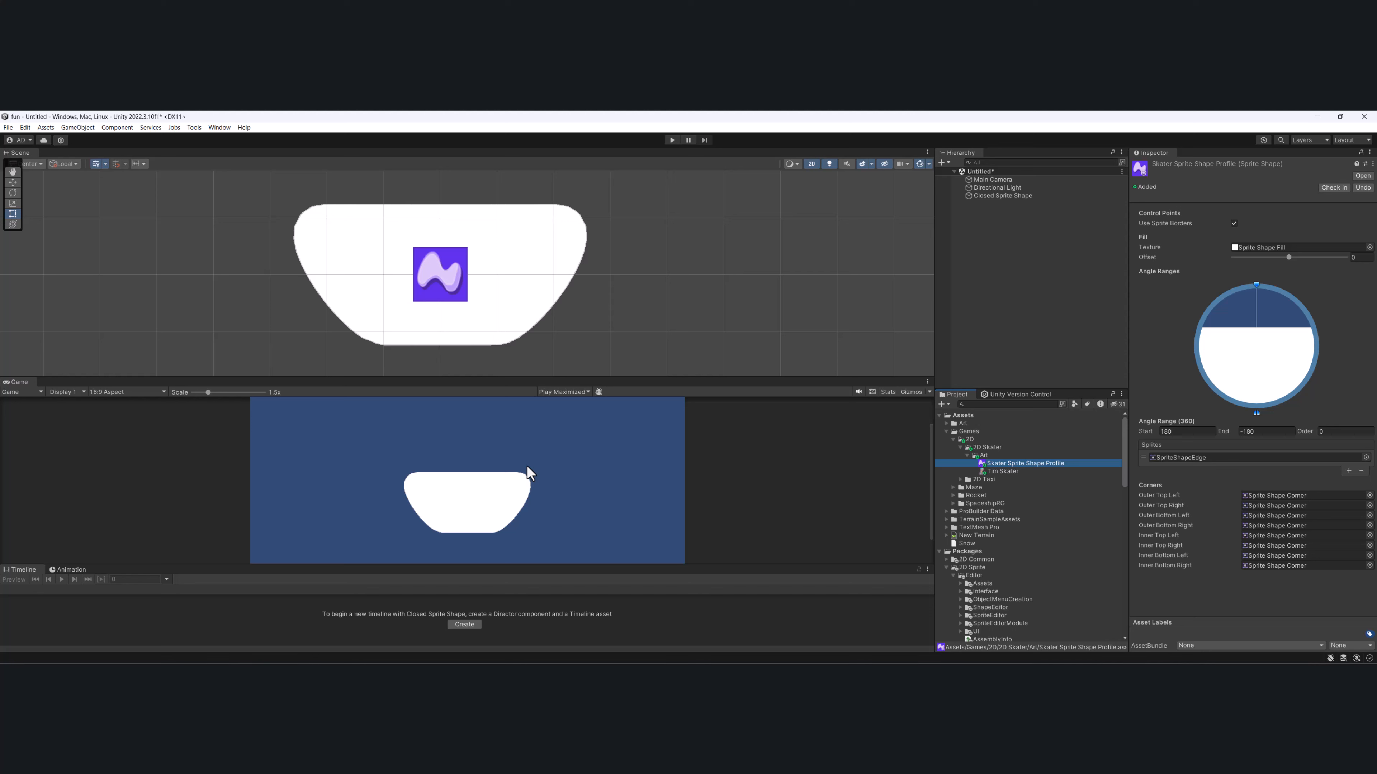
- Switch to the Unity Asset Store in the browser and search for "platformer"
{"action": "left_click", "coordinate": [223, 129]}
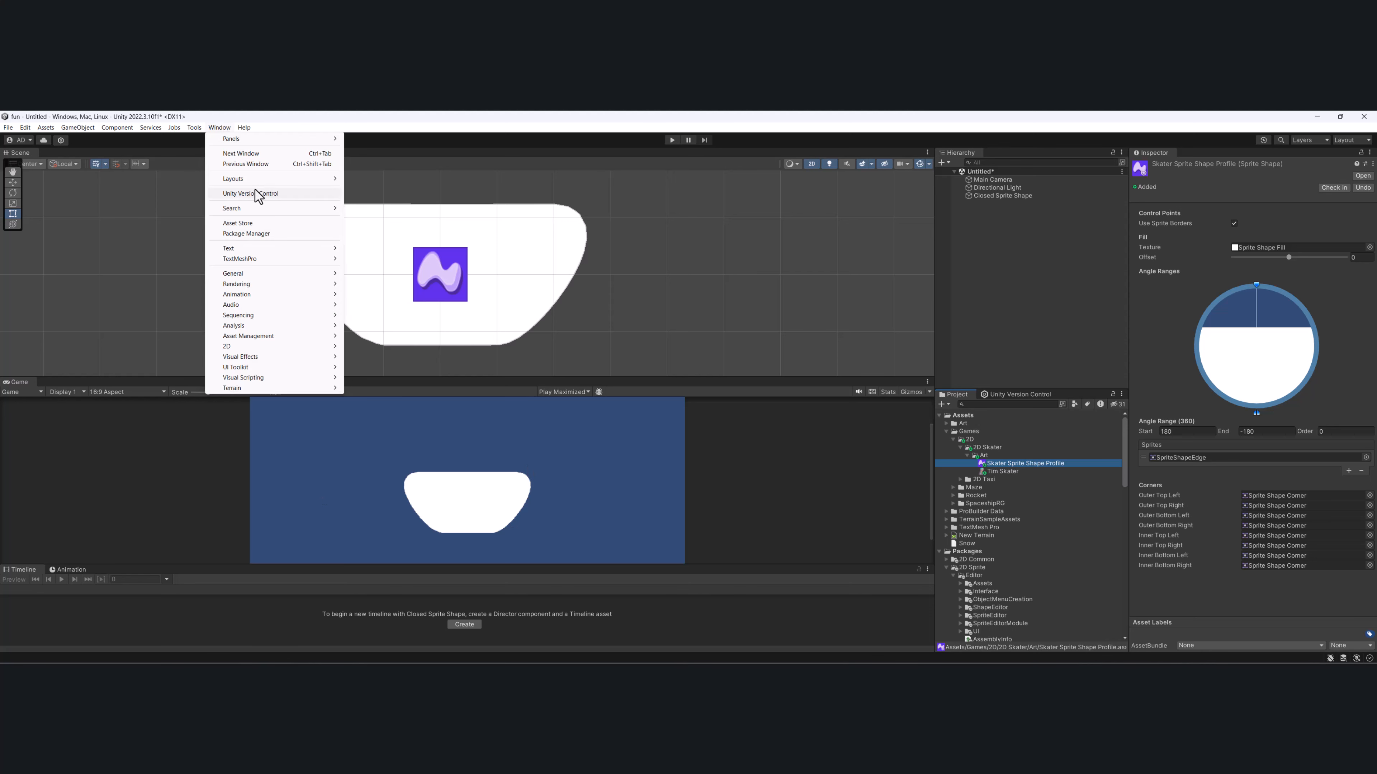
{"action": "left_click", "coordinate": [273, 224]}
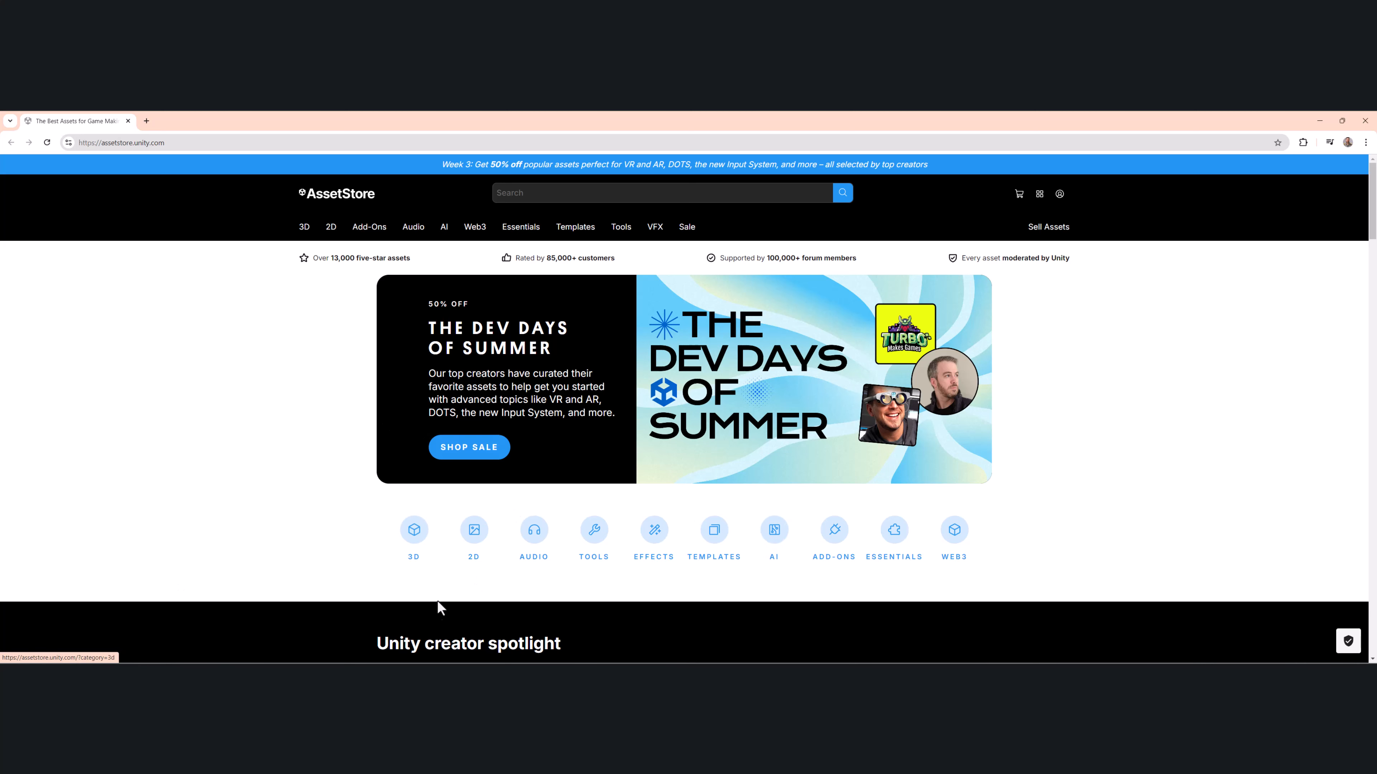
{"action": "mouse_move", "coordinate": [387, 234]}
{"action": "left_click", "coordinate": [578, 193]}
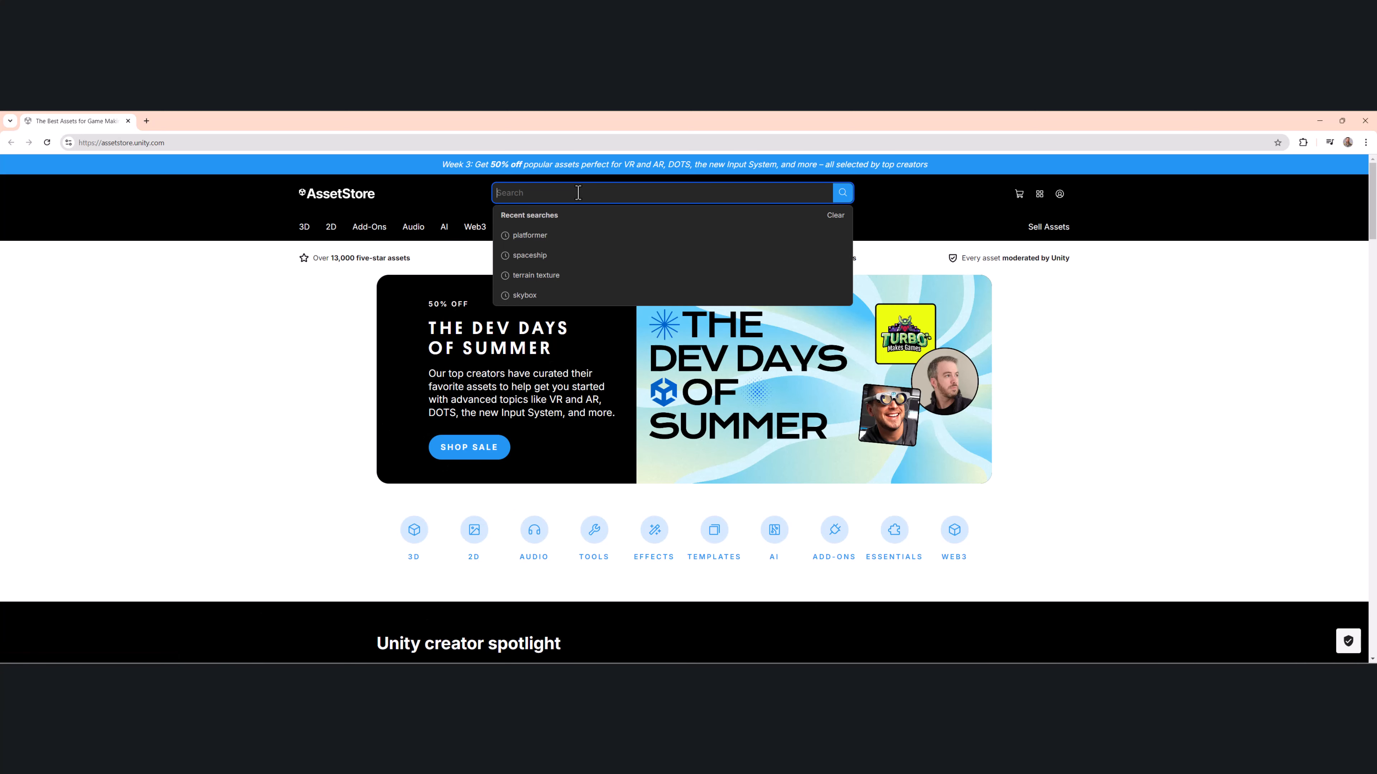
{"action": "type", "text": "platf"}
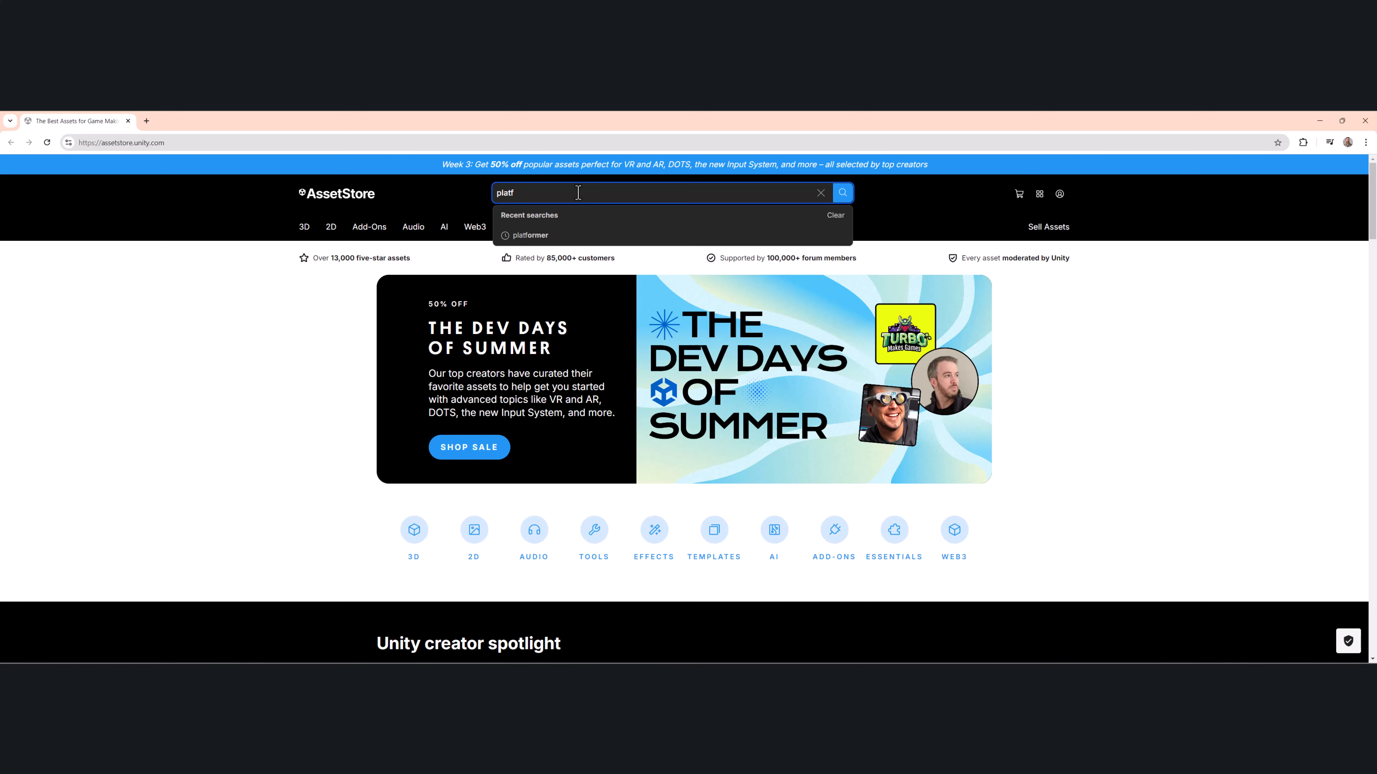
{"action": "left_click", "coordinate": [563, 233]}
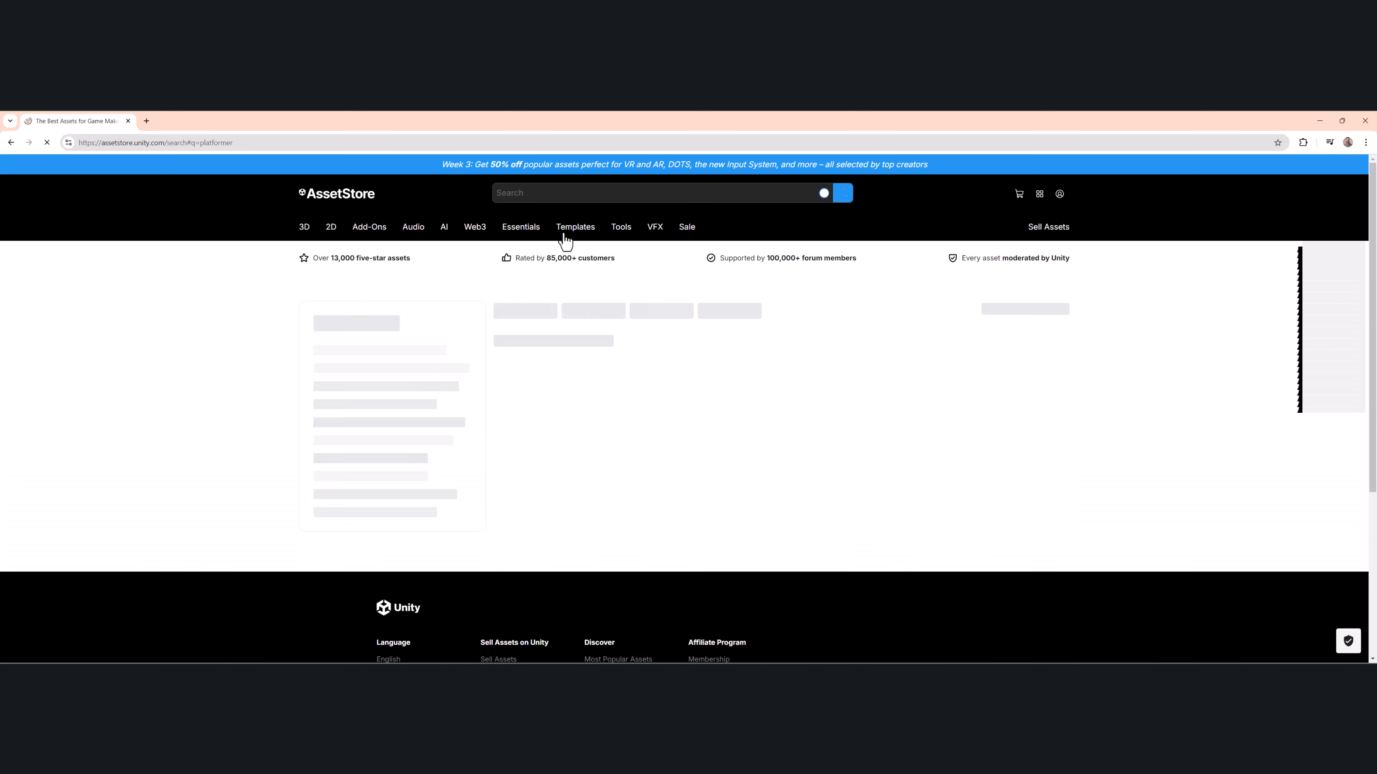
- Filter the platformer search results by price to show only free assets
{"action": "mouse_move", "coordinate": [557, 264]}
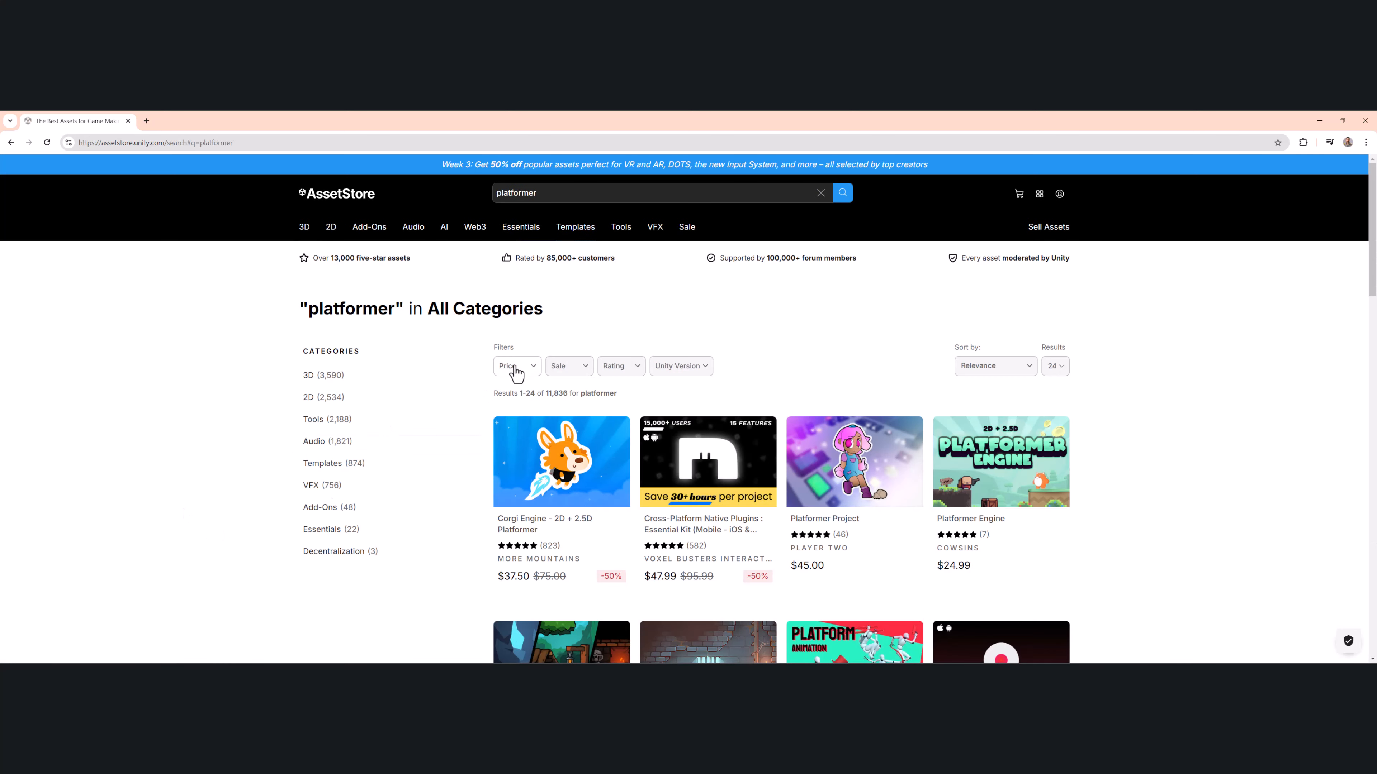
{"action": "left_click", "coordinate": [524, 368]}
{"action": "left_click", "coordinate": [504, 393]}
{"action": "scroll", "coordinate": [518, 401], "scroll_direction": "down", "scroll_amount": 2}
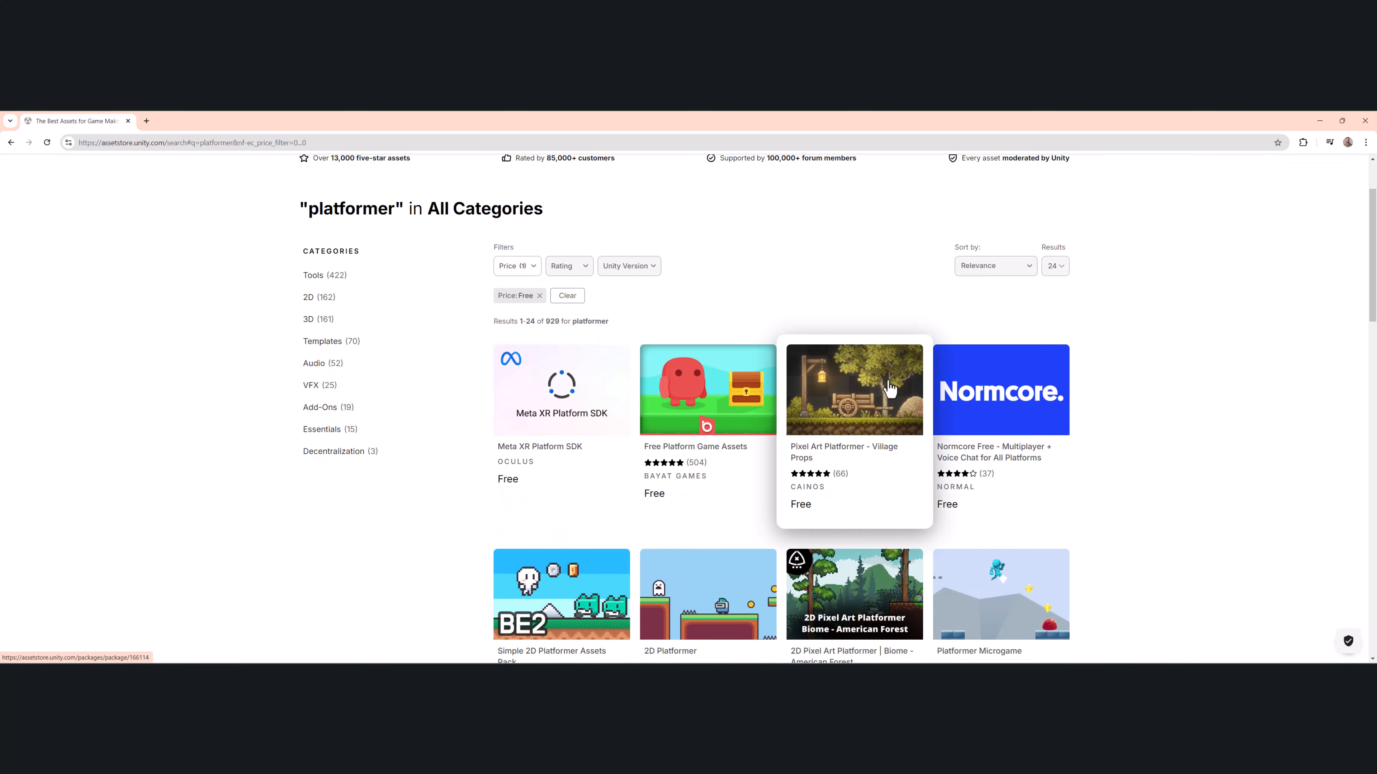
- Open the free Pixel Art Platformer - Village Props asset and add it to My Assets, accepting the terms of service
{"action": "left_click", "coordinate": [873, 440]}
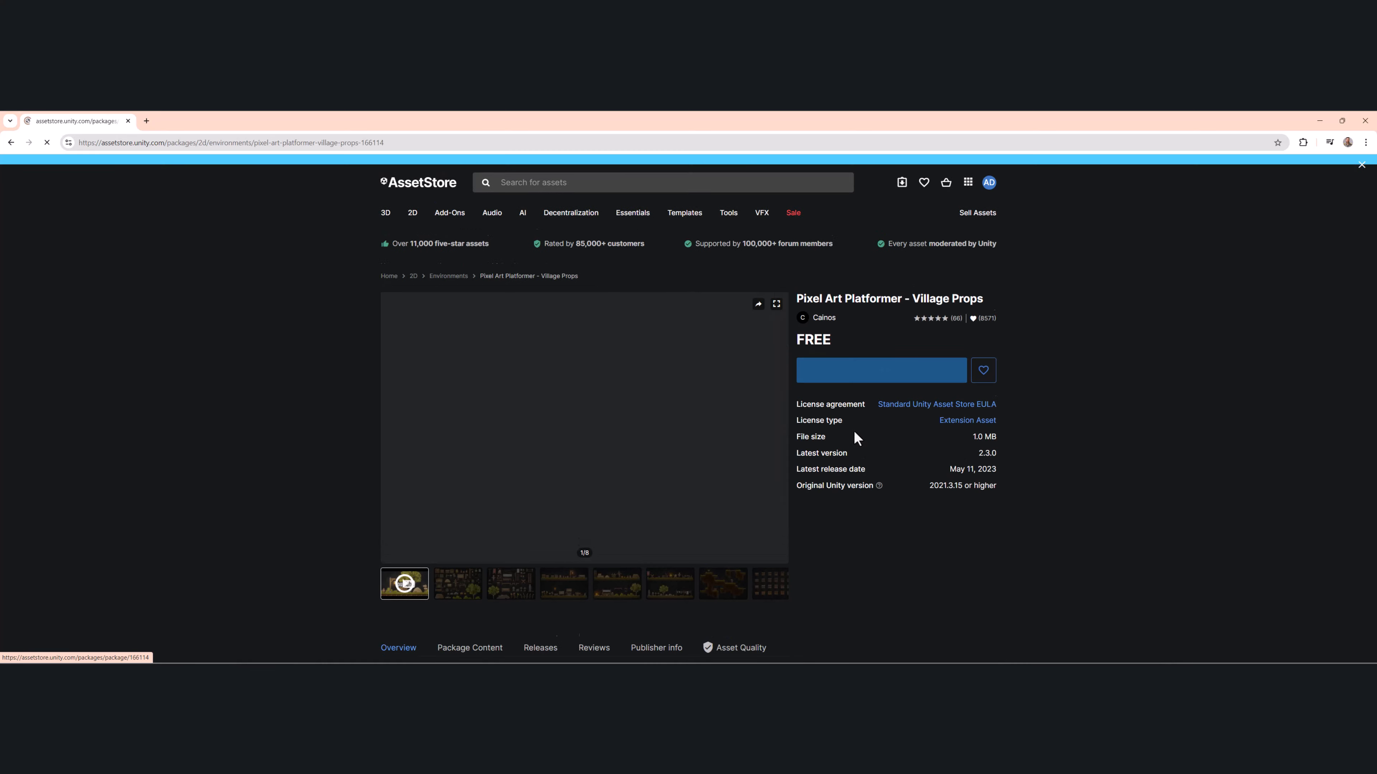
{"action": "scroll", "coordinate": [600, 433], "scroll_direction": "down", "scroll_amount": 3}
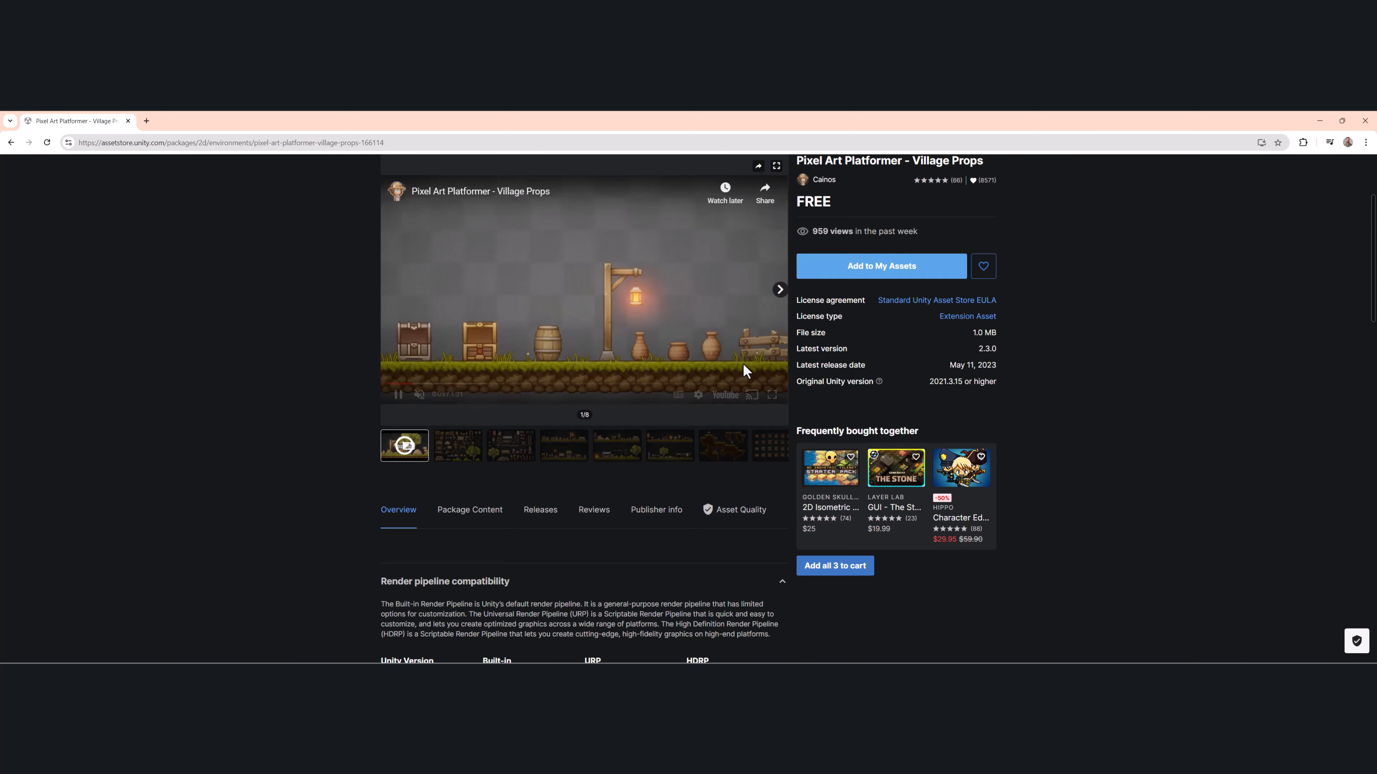
{"action": "scroll", "coordinate": [882, 350], "scroll_direction": "up", "scroll_amount": 1}
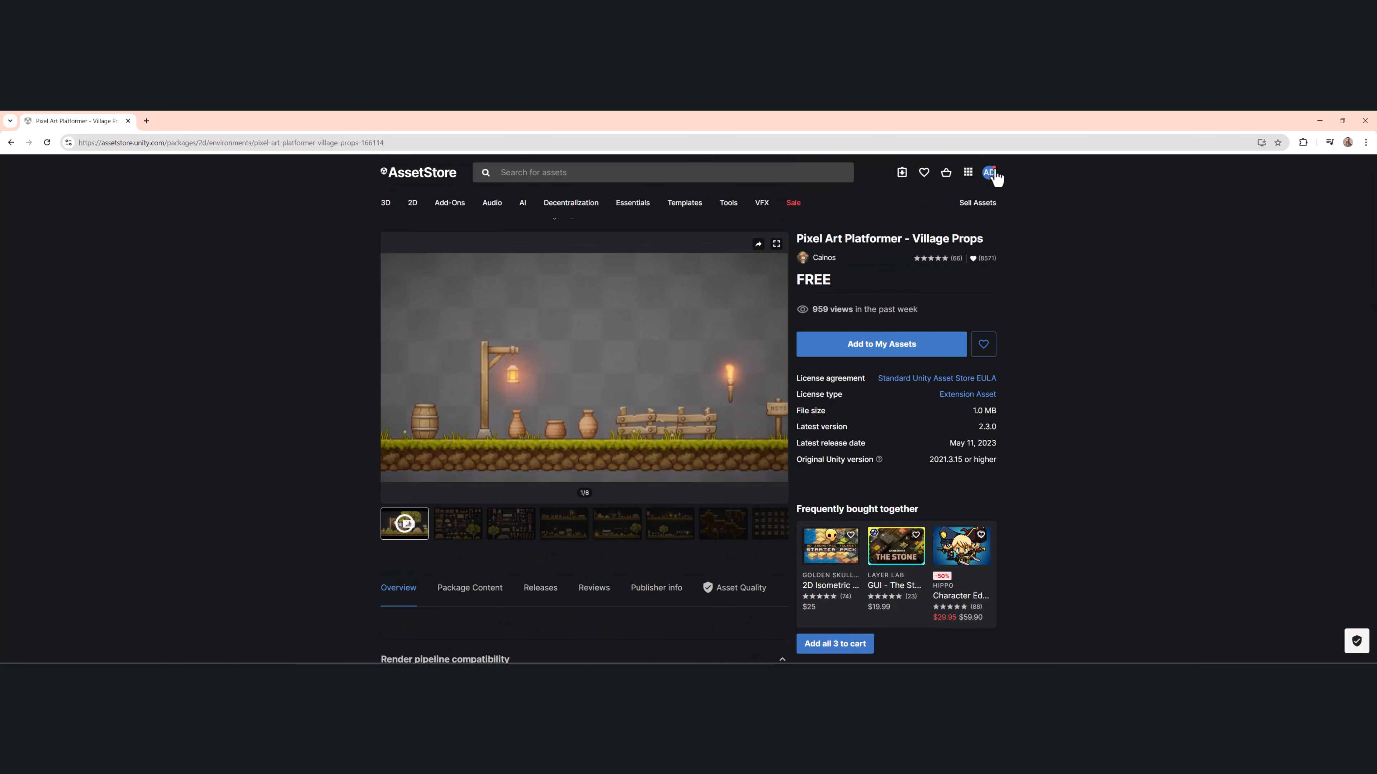
{"action": "left_click", "coordinate": [916, 337]}
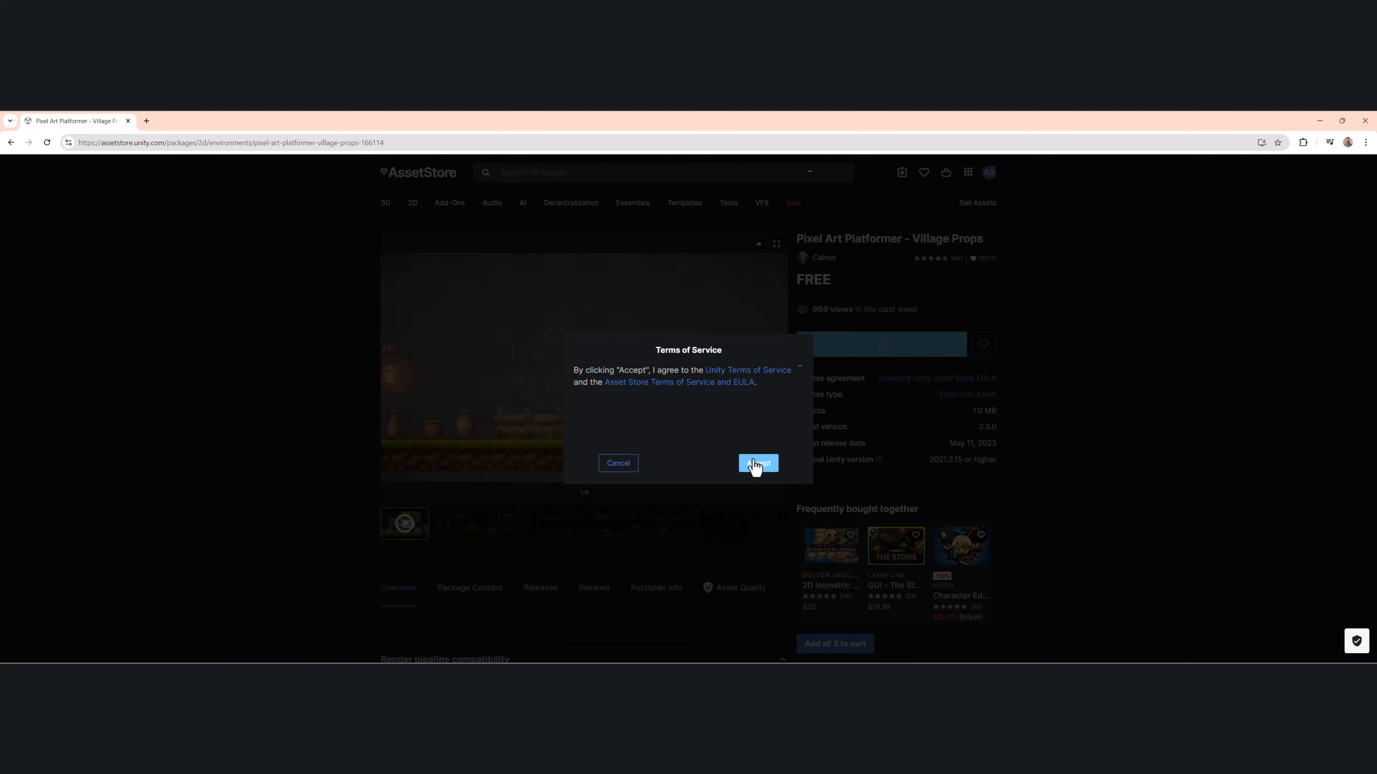
{"action": "left_click", "coordinate": [756, 463]}
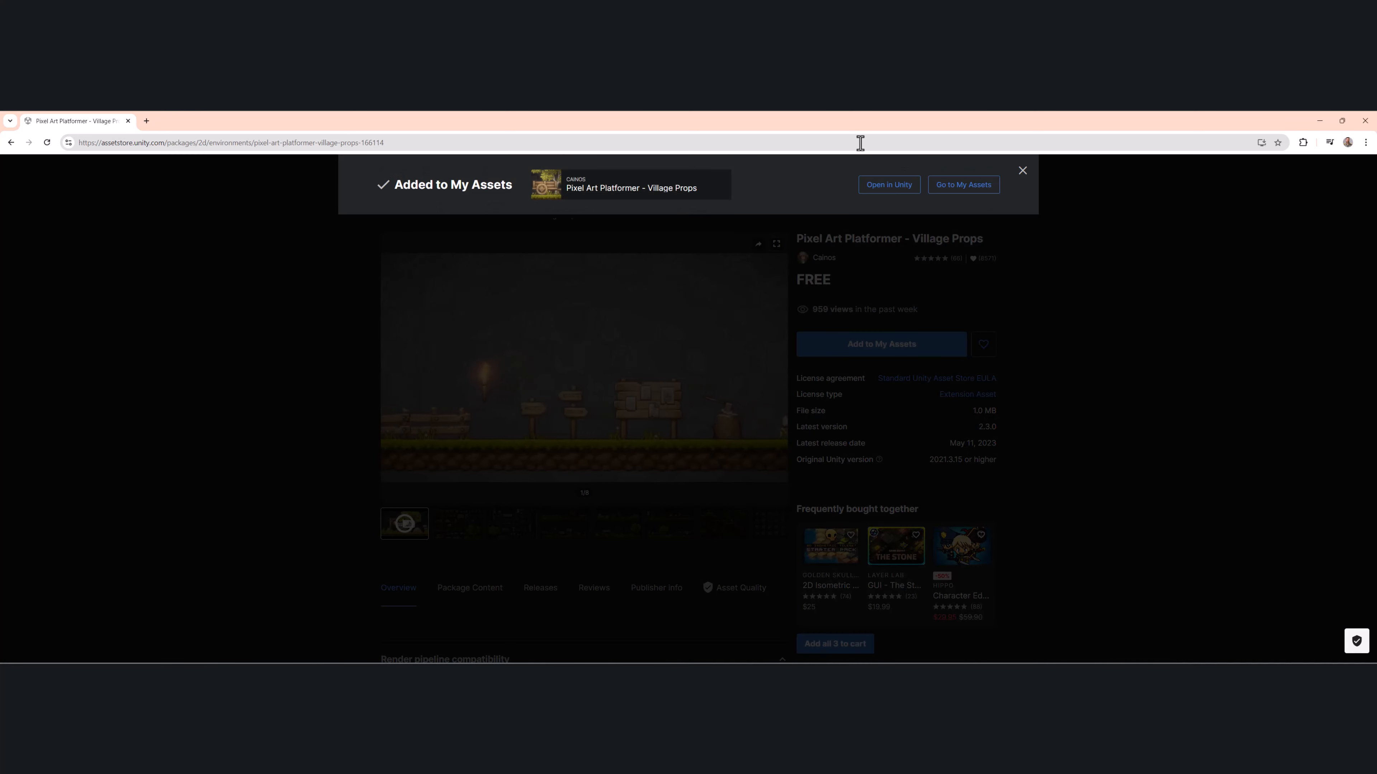
- Open Pixel Art Platformer - Village Props in Unity, download and import the whole package, and close the Package Manager
{"action": "left_click", "coordinate": [901, 188]}
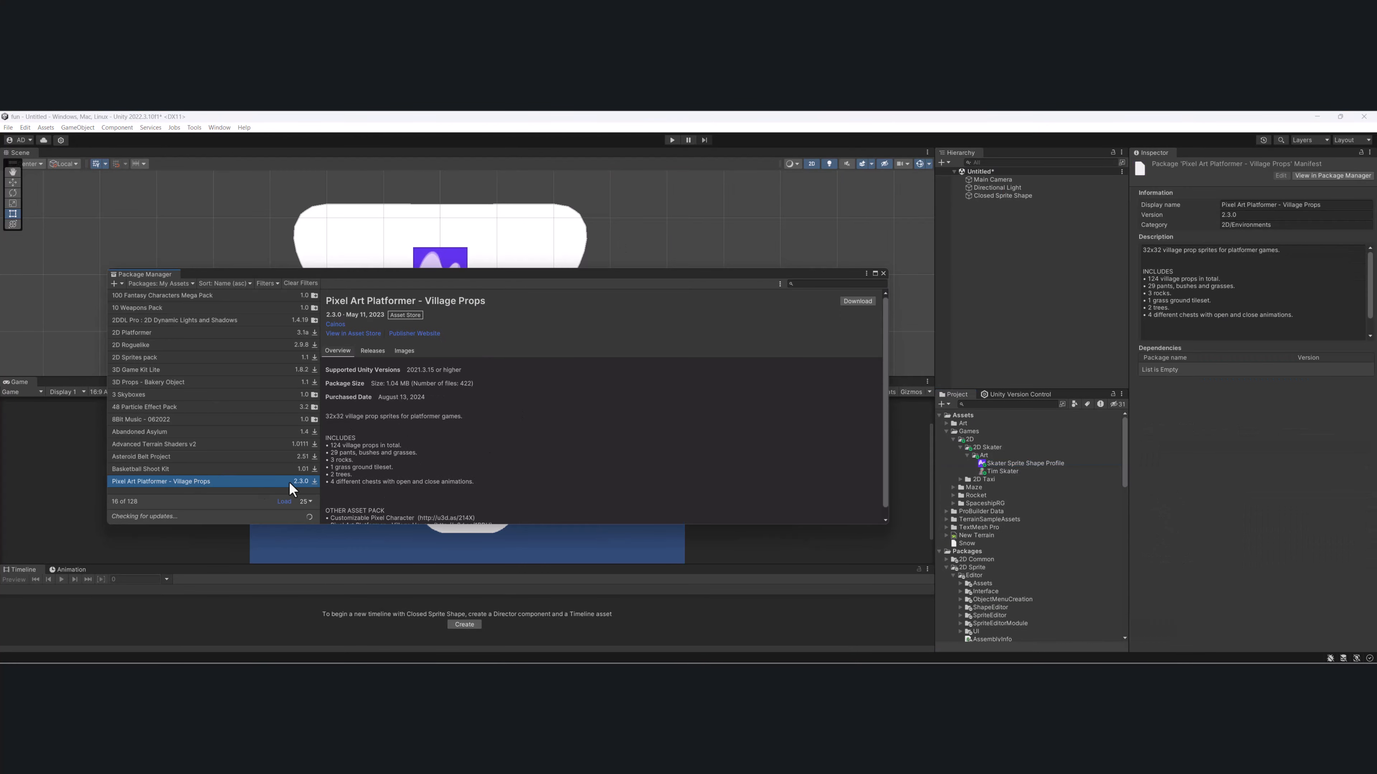
{"action": "left_click", "coordinate": [858, 301]}
{"action": "left_click", "coordinate": [818, 300]}
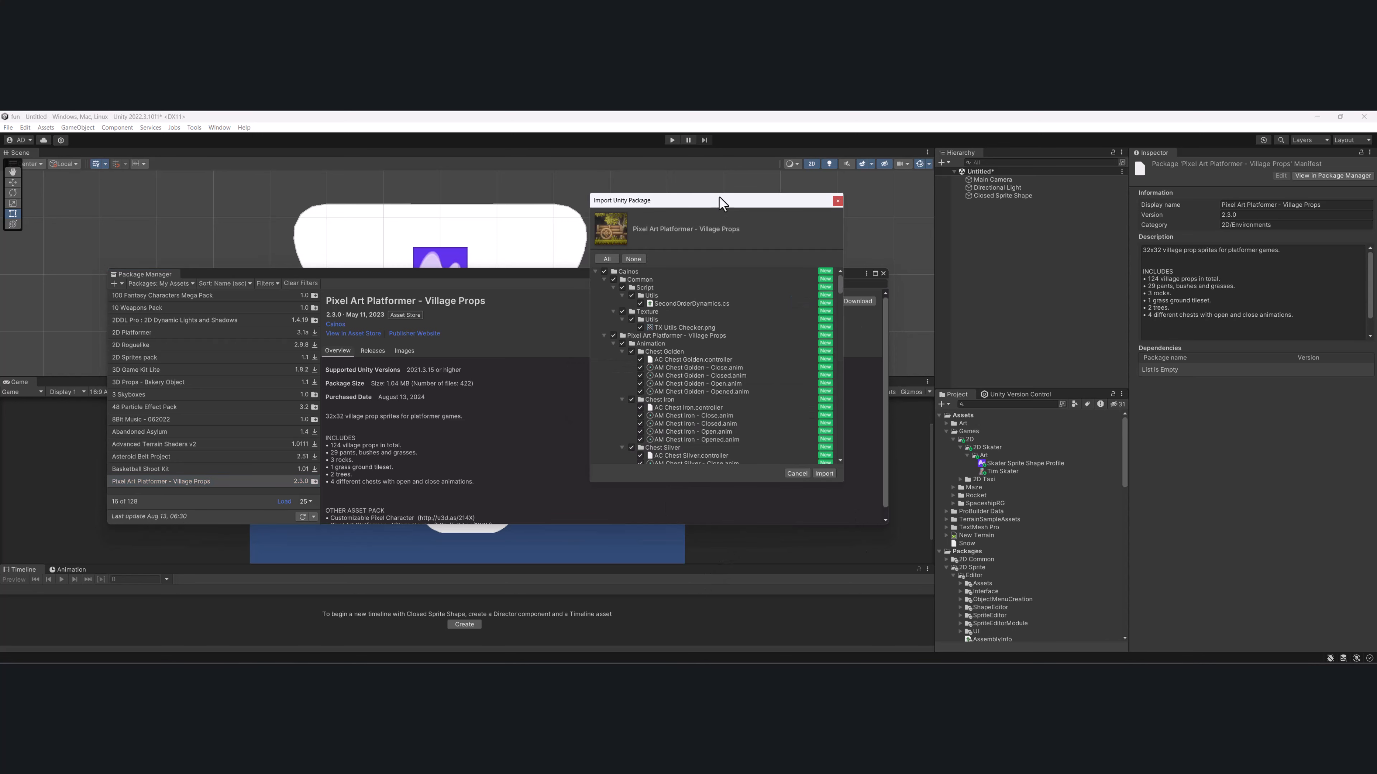
{"action": "left_click_drag", "start_coordinate": [719, 197], "coordinate": [676, 228]}
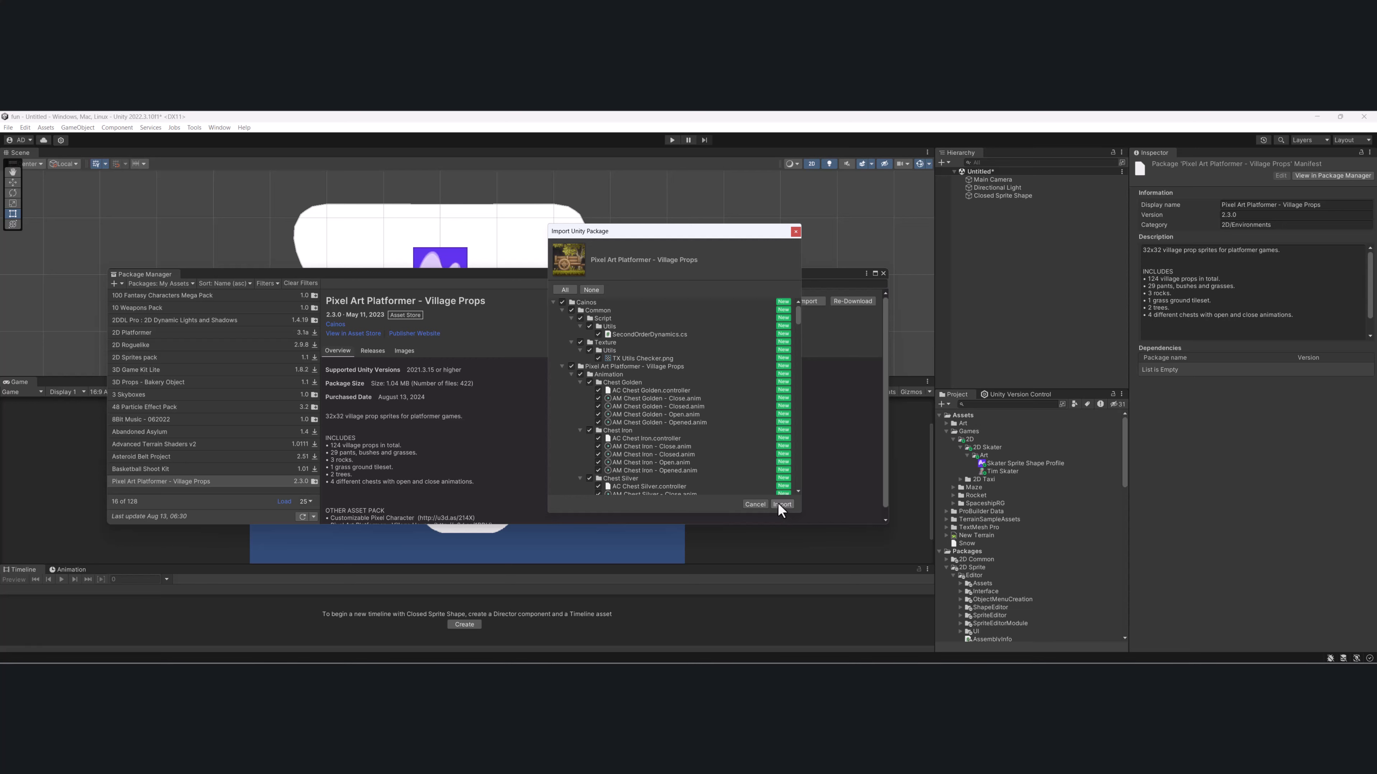
{"action": "left_click", "coordinate": [783, 506]}
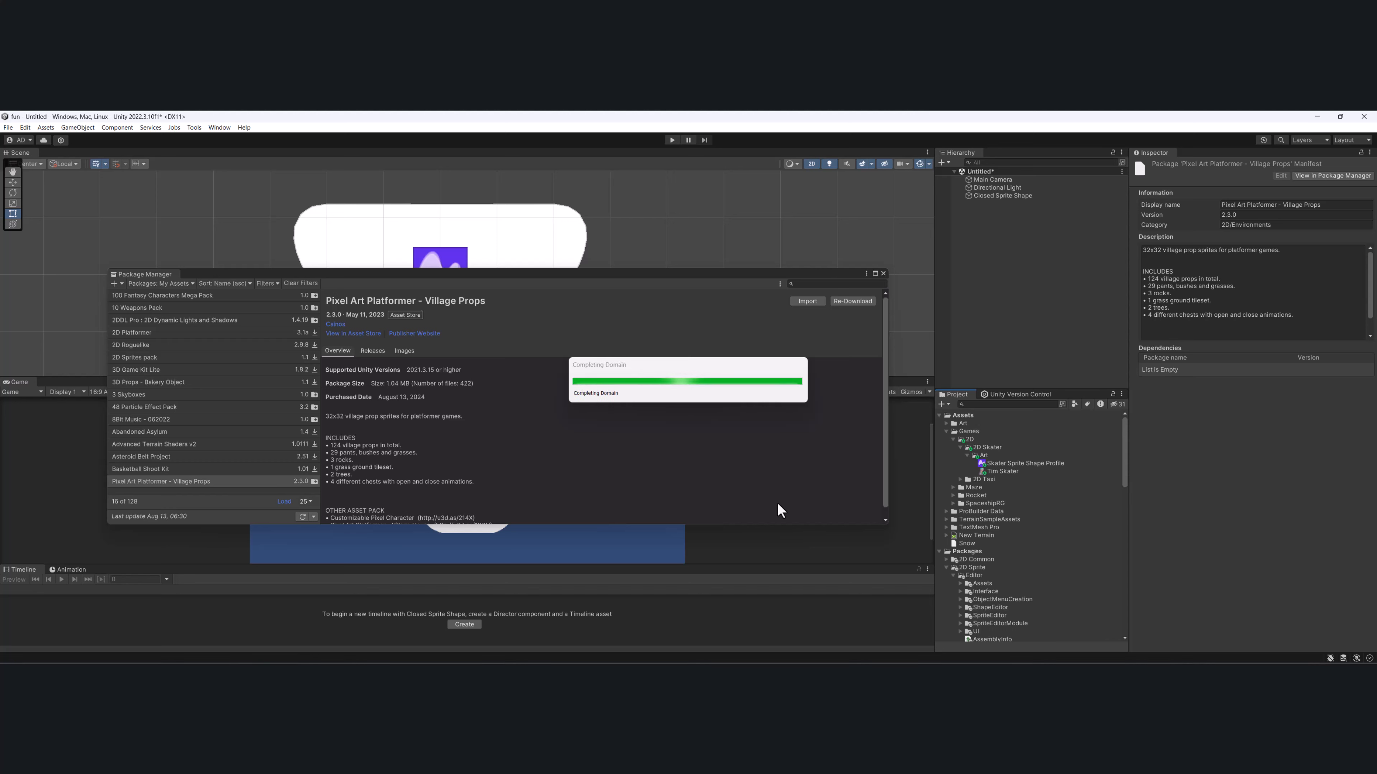
{"action": "left_click", "coordinate": [883, 274]}
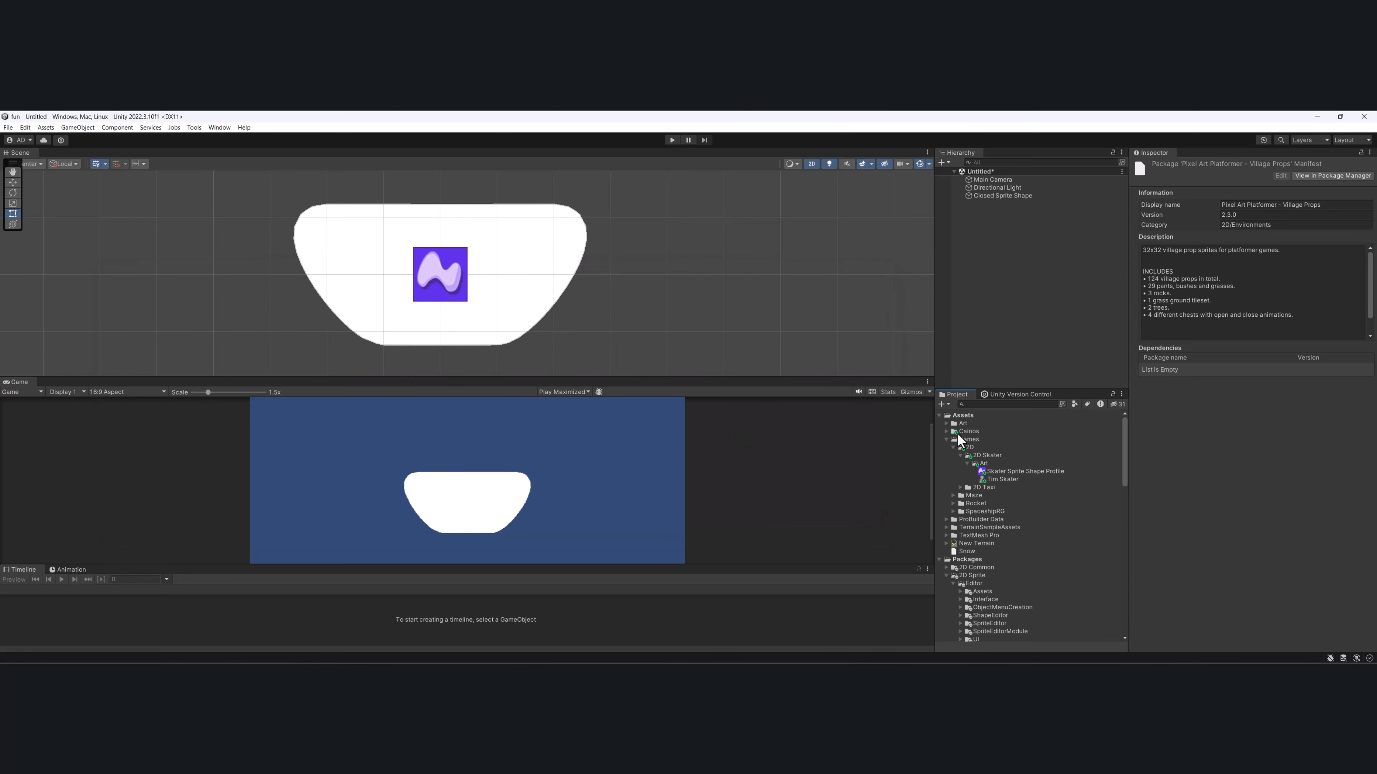
- Move the imported Cainos folder from Assets into the Games/2D/2D Skater folder
{"action": "left_click", "coordinate": [945, 431]}
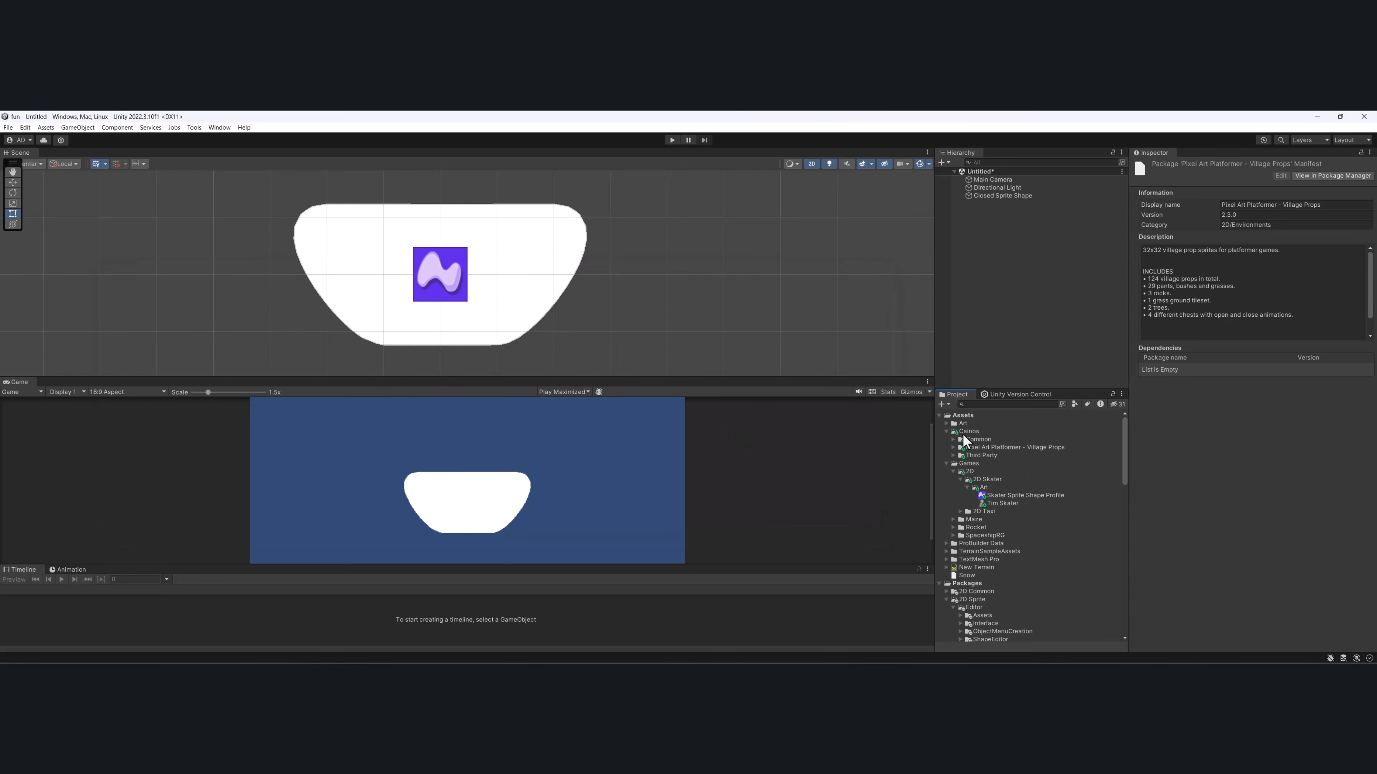
{"action": "left_click", "coordinate": [963, 434]}
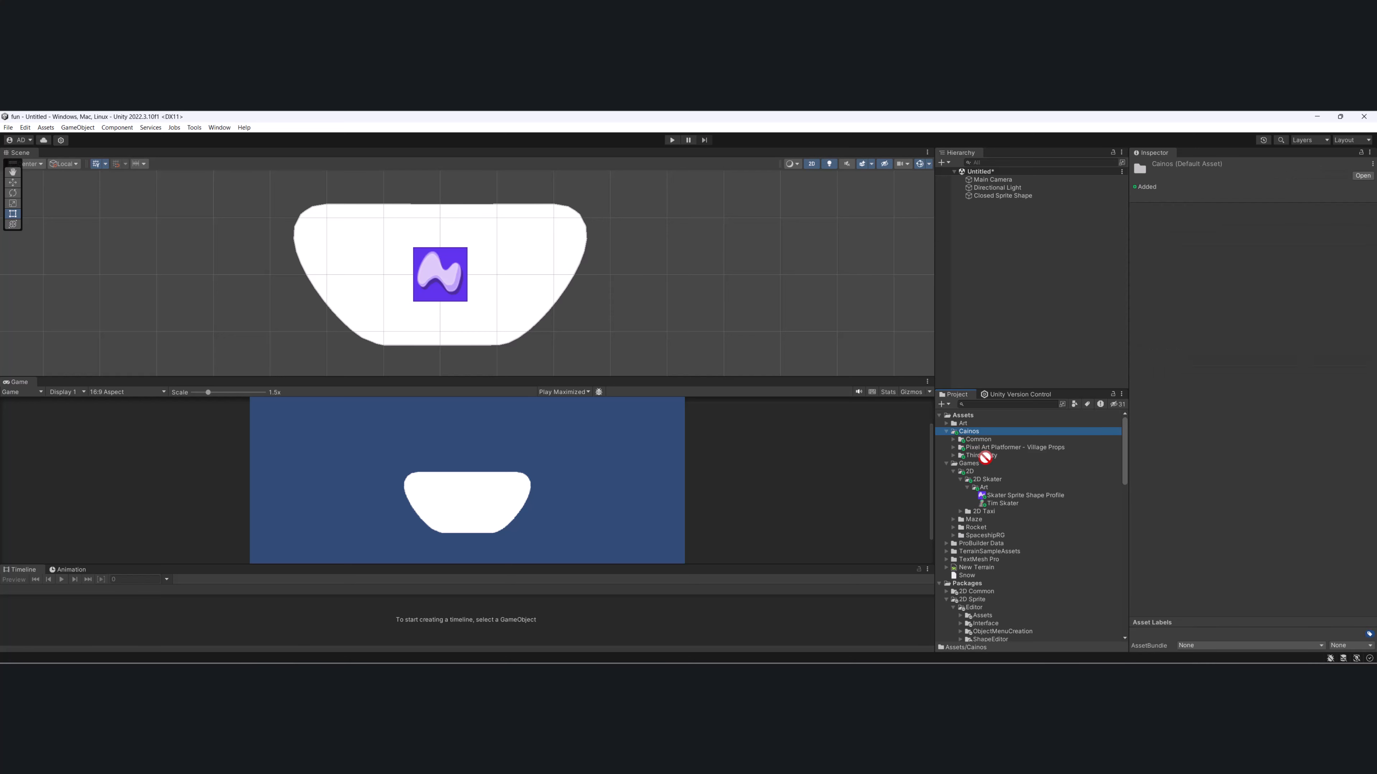
{"action": "left_click_drag", "start_coordinate": [996, 481], "coordinate": [995, 480]}
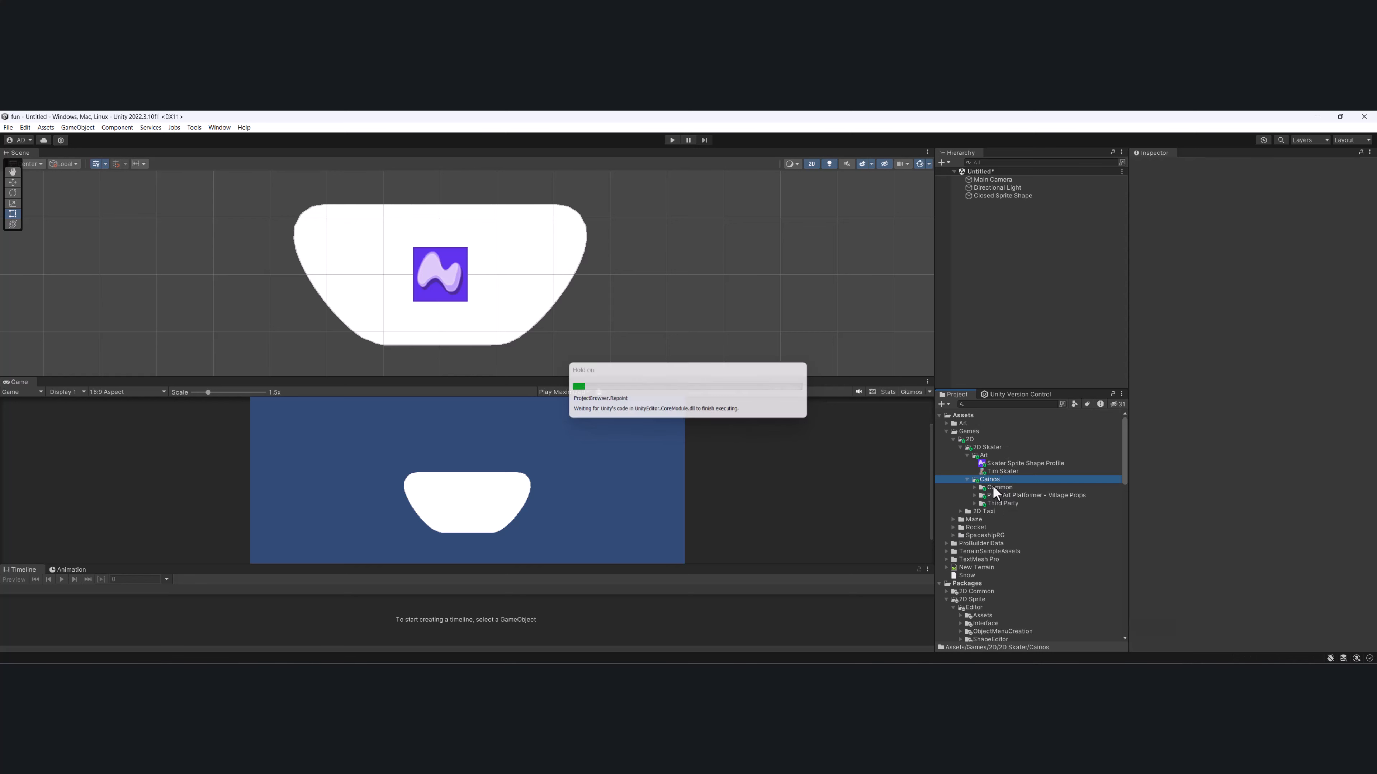
- Browse the Cainos Common/Texture/Utils folder and inspect the TX Utils Checker texture's import settings
{"action": "left_click", "coordinate": [974, 488]}
{"action": "scroll", "coordinate": [975, 477], "scroll_direction": "down", "scroll_amount": 2}
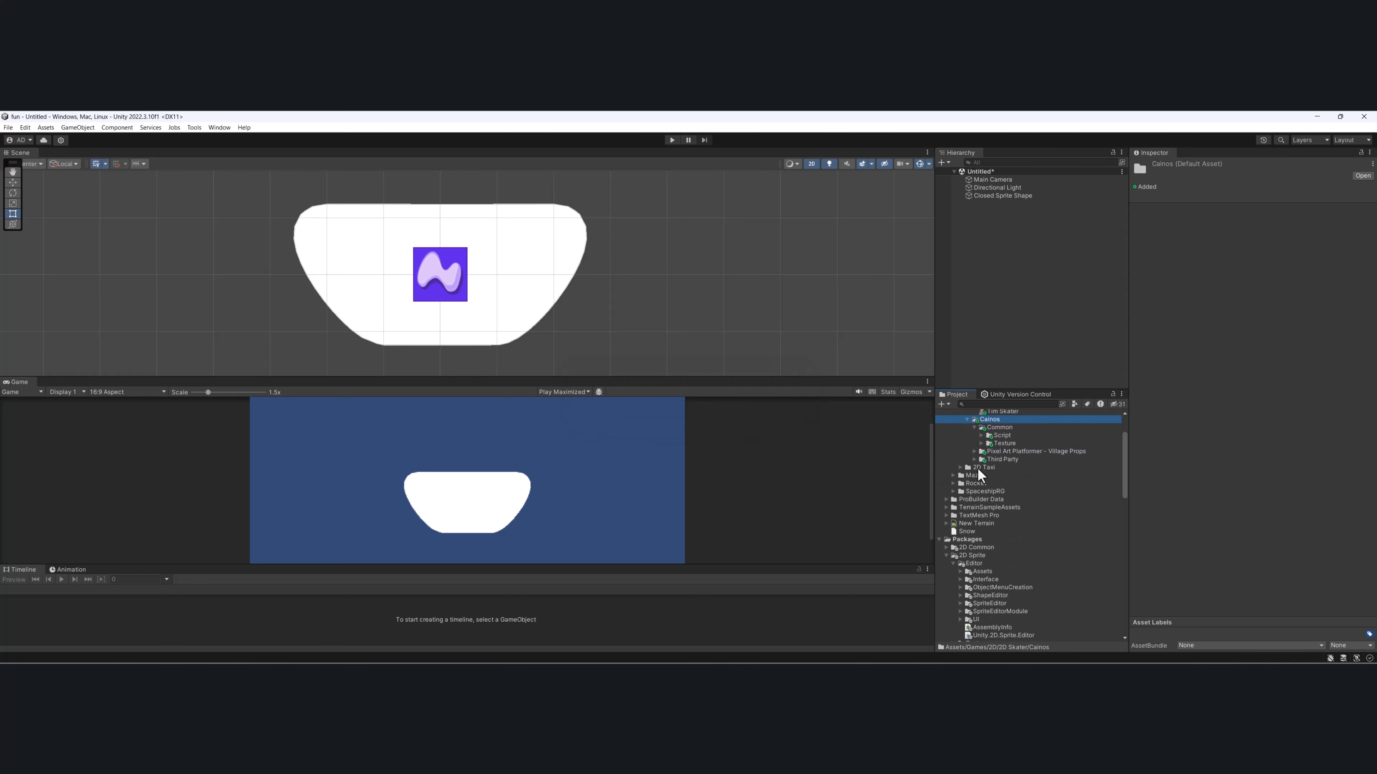
{"action": "left_click", "coordinate": [981, 444]}
{"action": "left_click", "coordinate": [989, 452]}
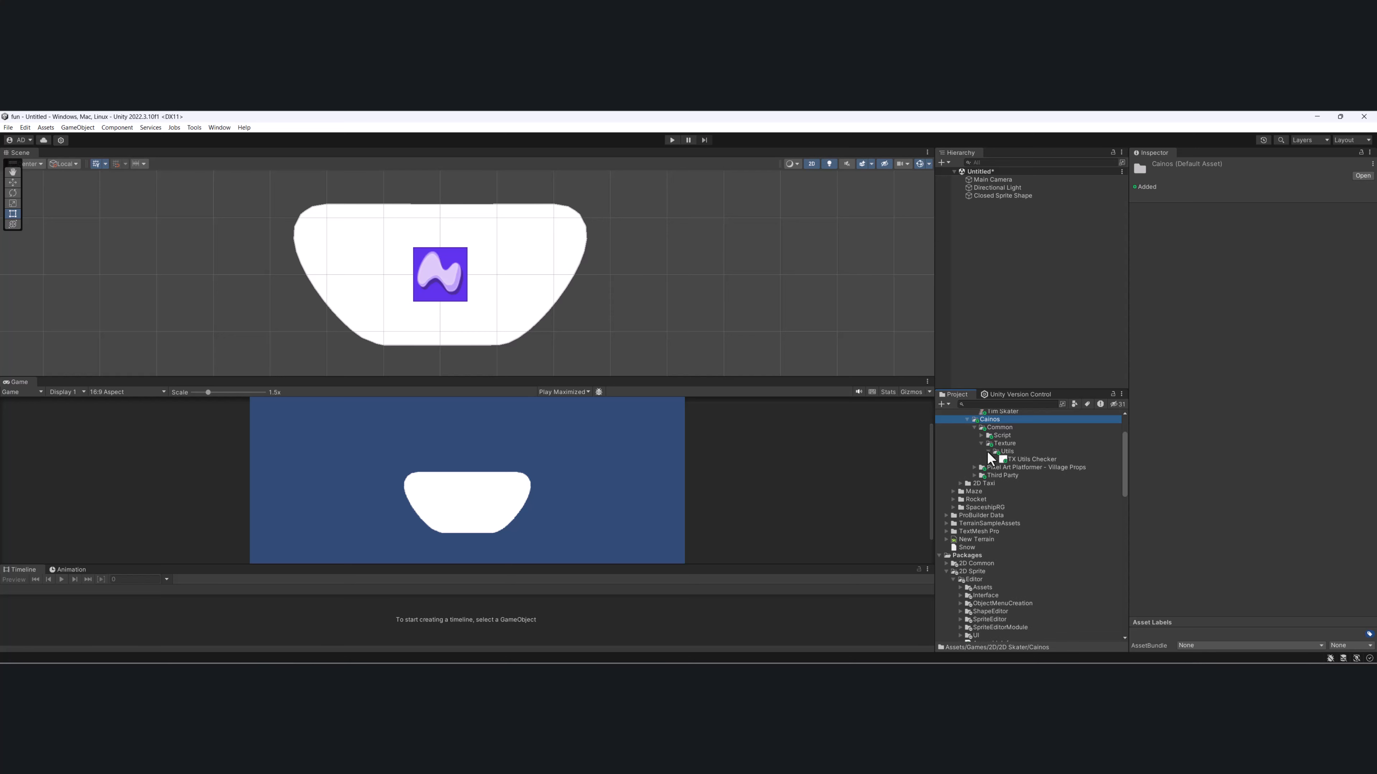
{"action": "left_click", "coordinate": [1009, 459]}
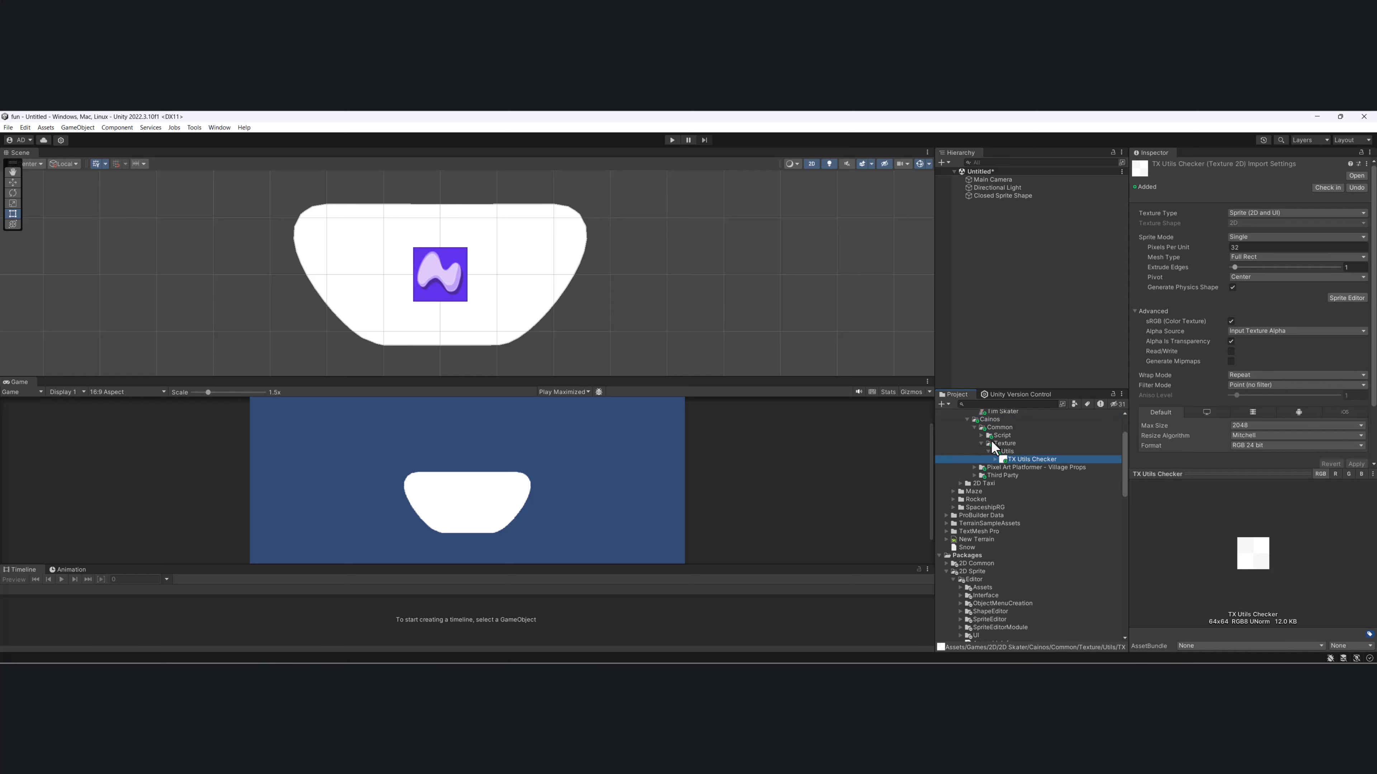